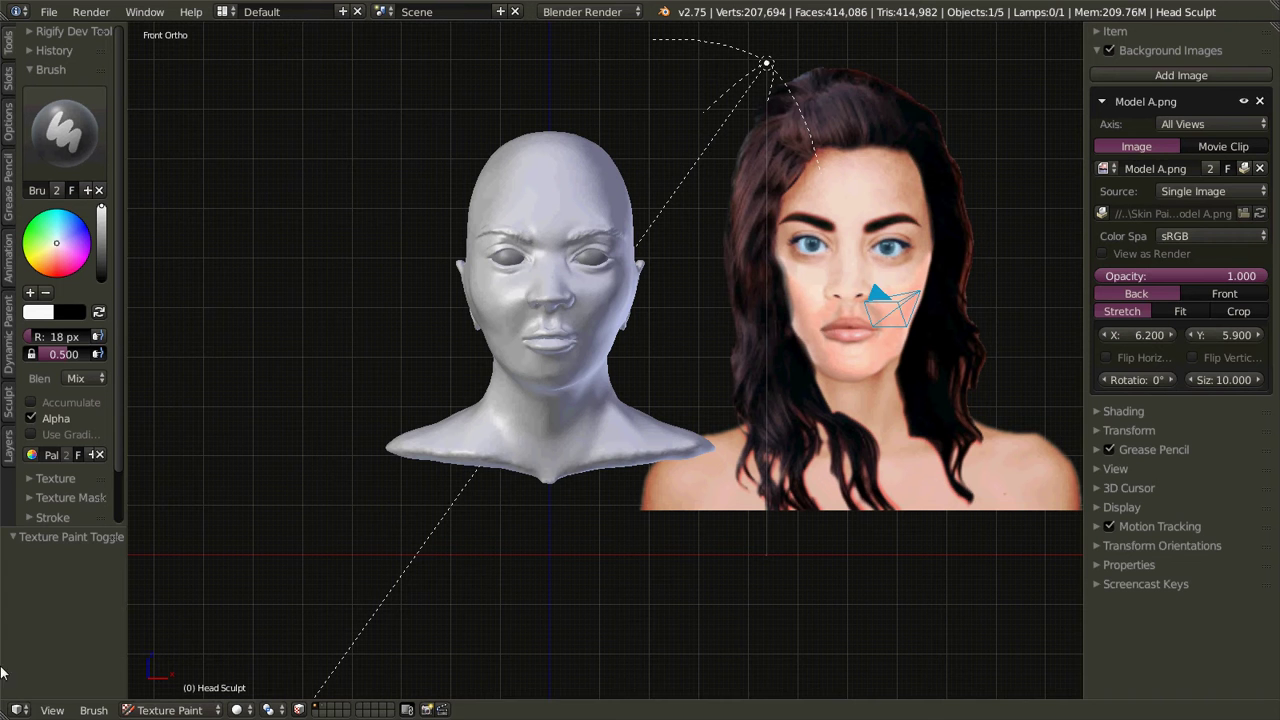
Step: Split the 3D view horizontally and turn the lower area into a Node Editor
{"action": "left_click_drag", "start_coordinate": [5, 693], "coordinate": [5, 355]}
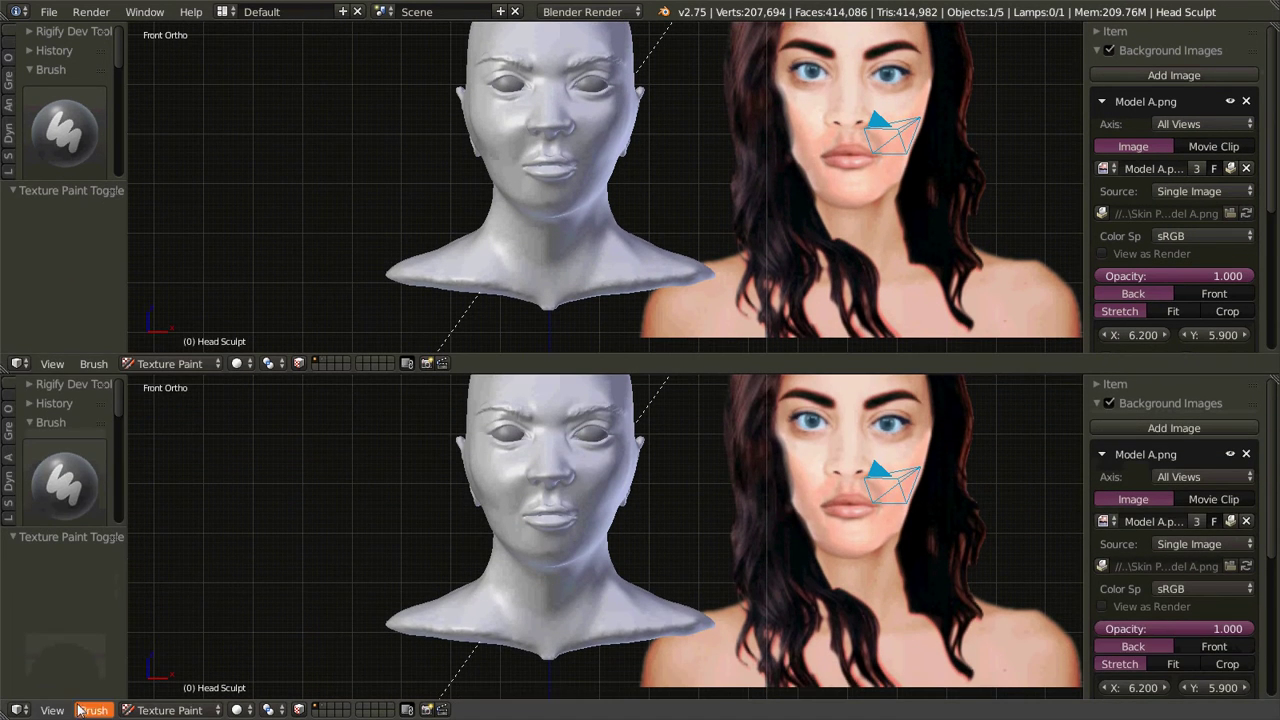
{"action": "left_click", "coordinate": [18, 710]}
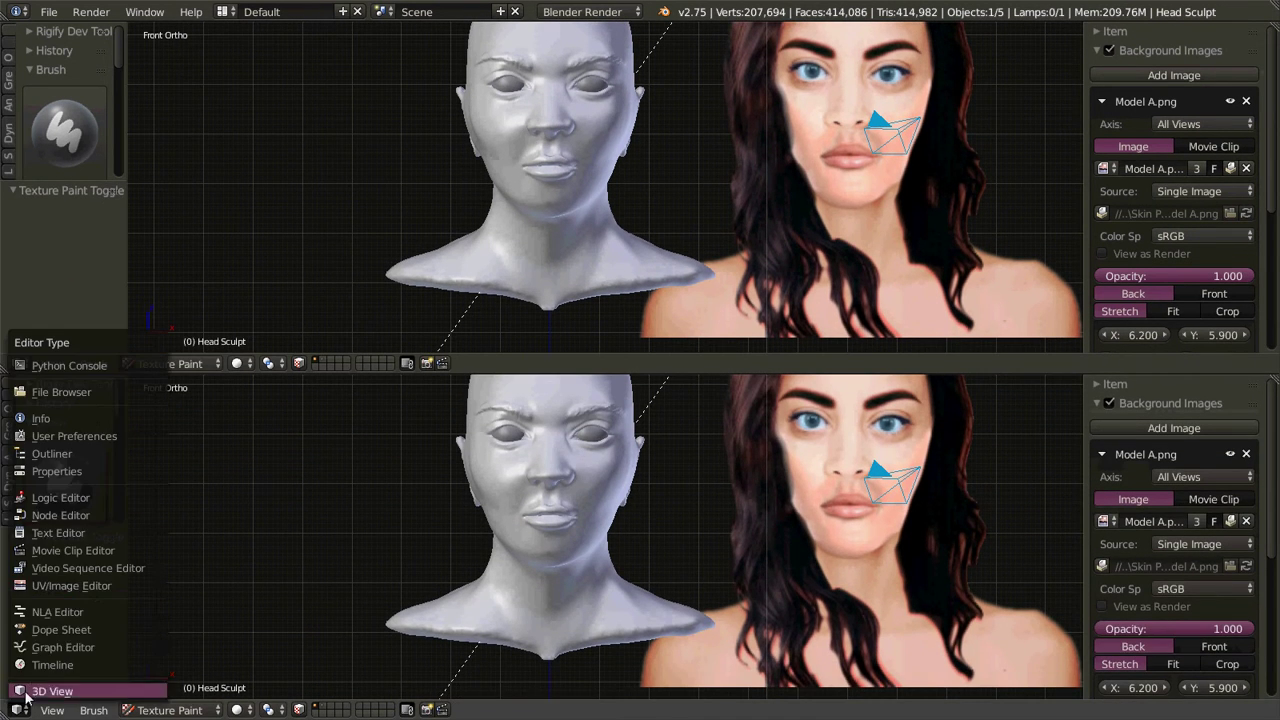
{"action": "left_click", "coordinate": [56, 515]}
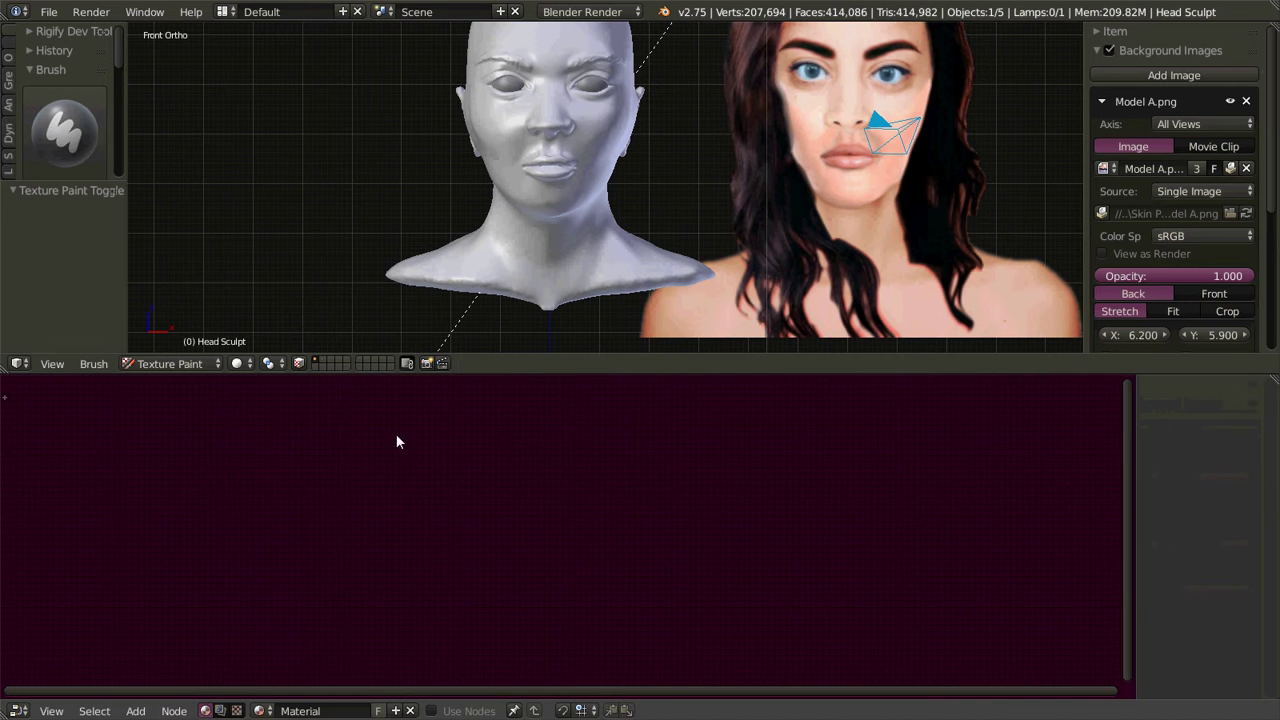
Step: Switch the node editor to compositing nodes and enable Use Nodes and Backdrop
{"action": "left_click", "coordinate": [220, 710]}
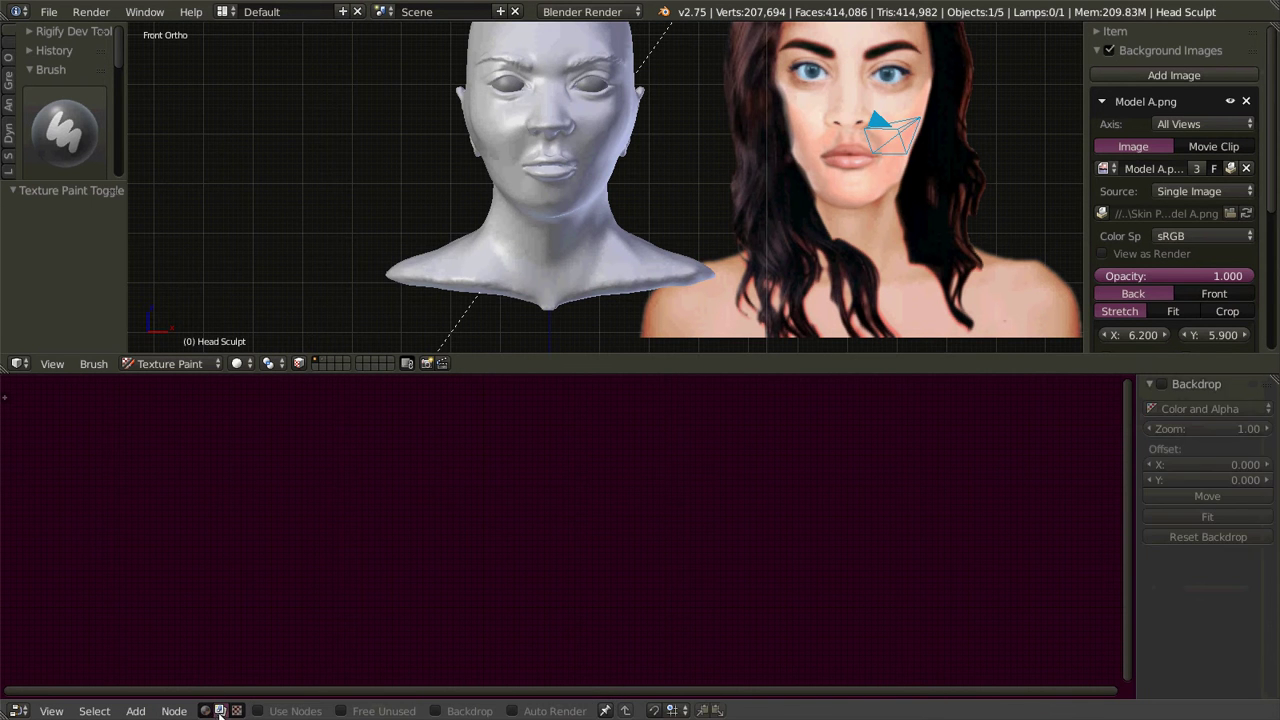
{"action": "left_click", "coordinate": [258, 710]}
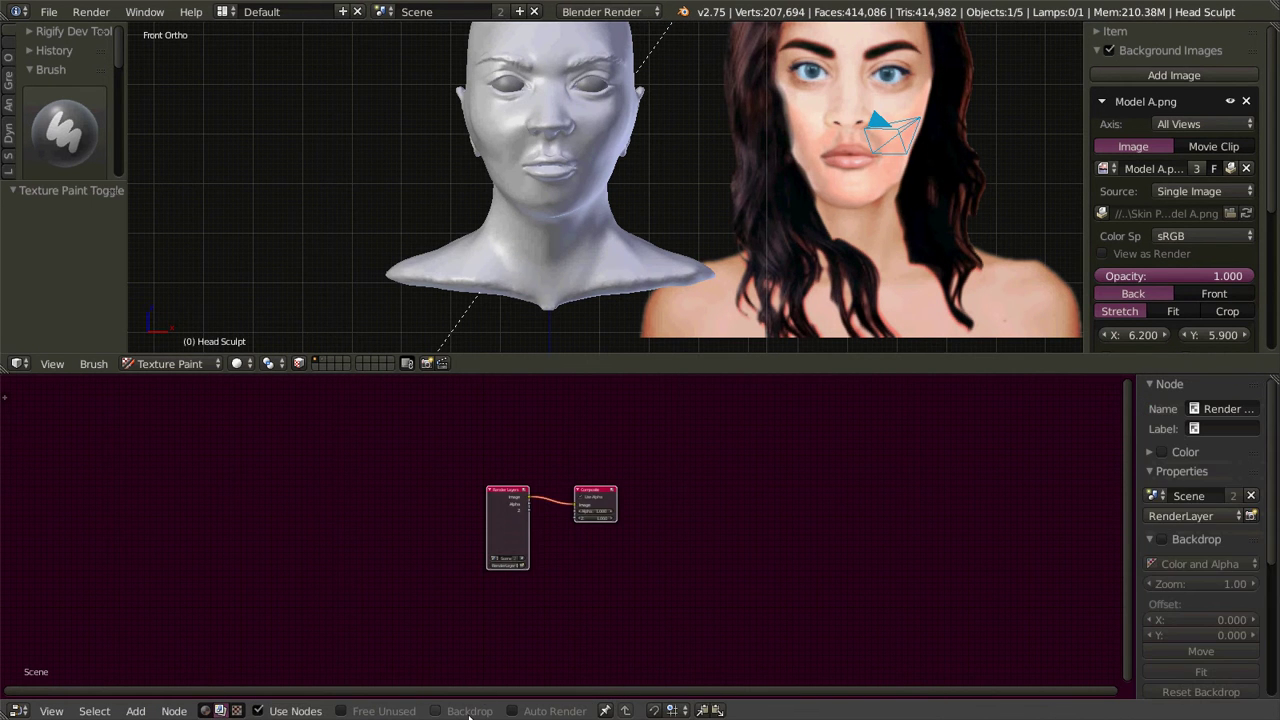
{"action": "left_click", "coordinate": [436, 710]}
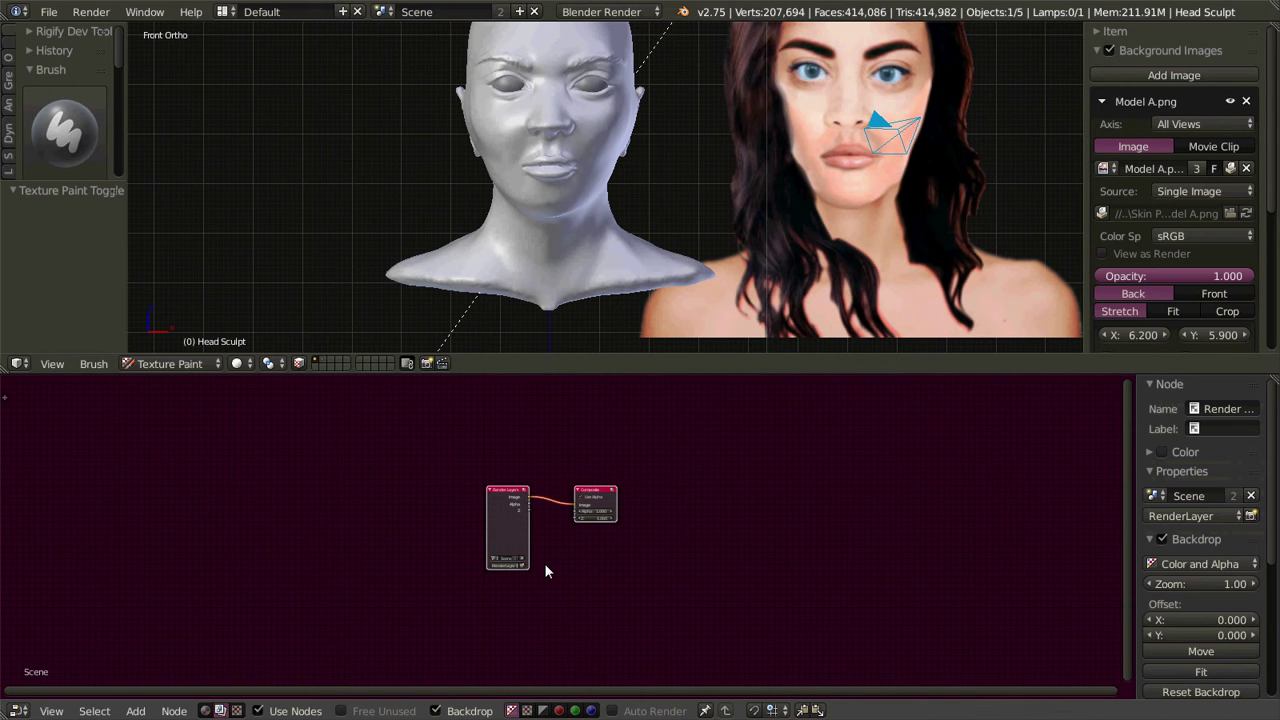
Step: Hide the node editor's properties sidebar and maximize the editor area
{"action": "key", "text": "n"}
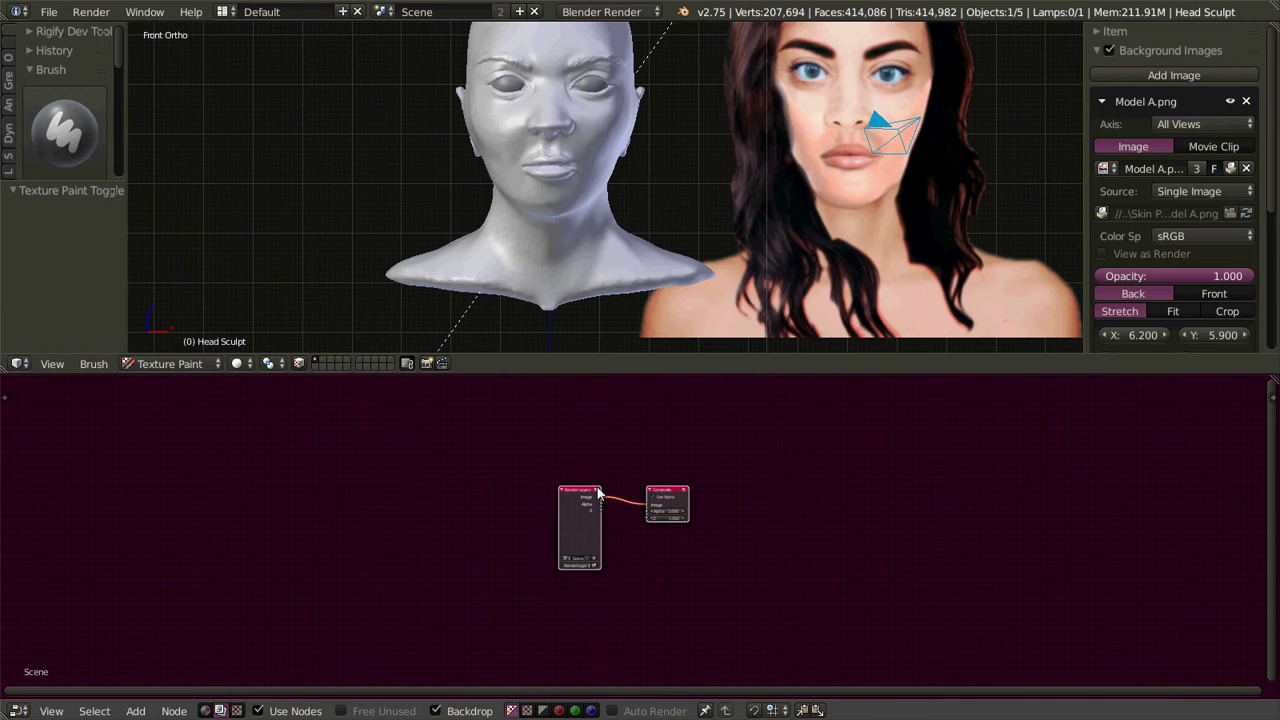
{"action": "scroll", "coordinate": [598, 492], "scroll_direction": "up", "scroll_amount": 5}
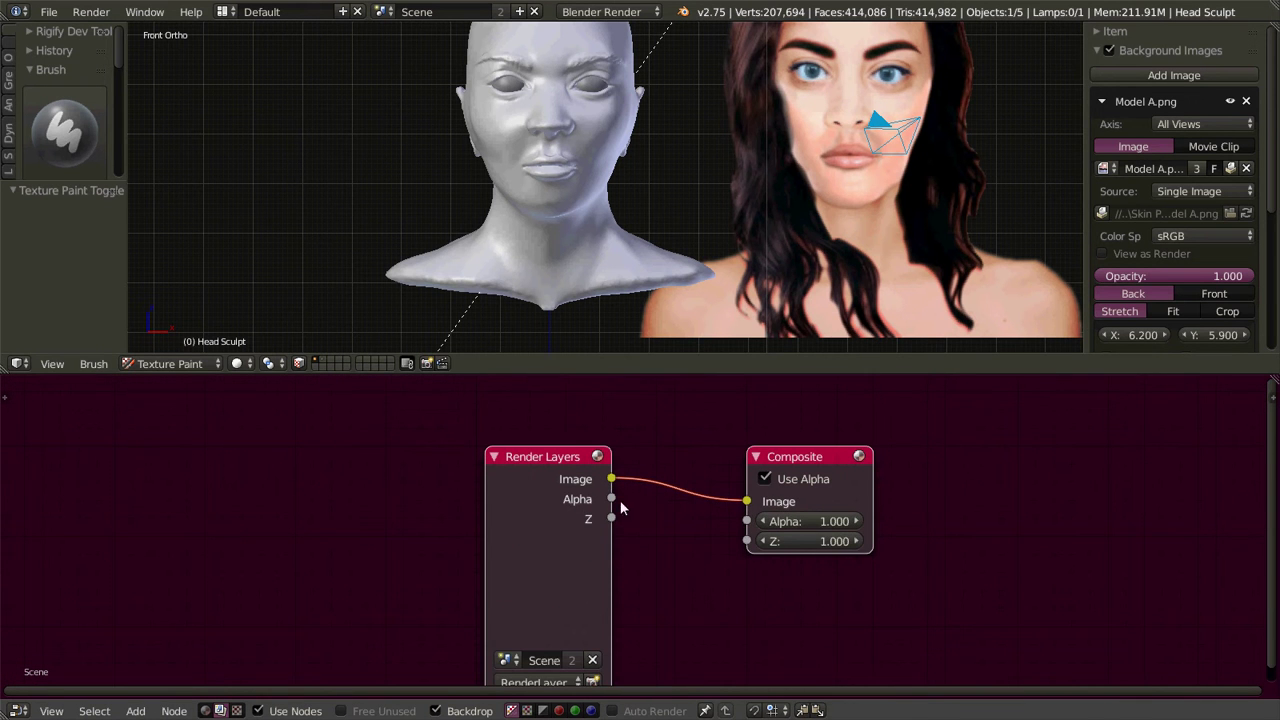
{"action": "key", "text": "ctrl+Up"}
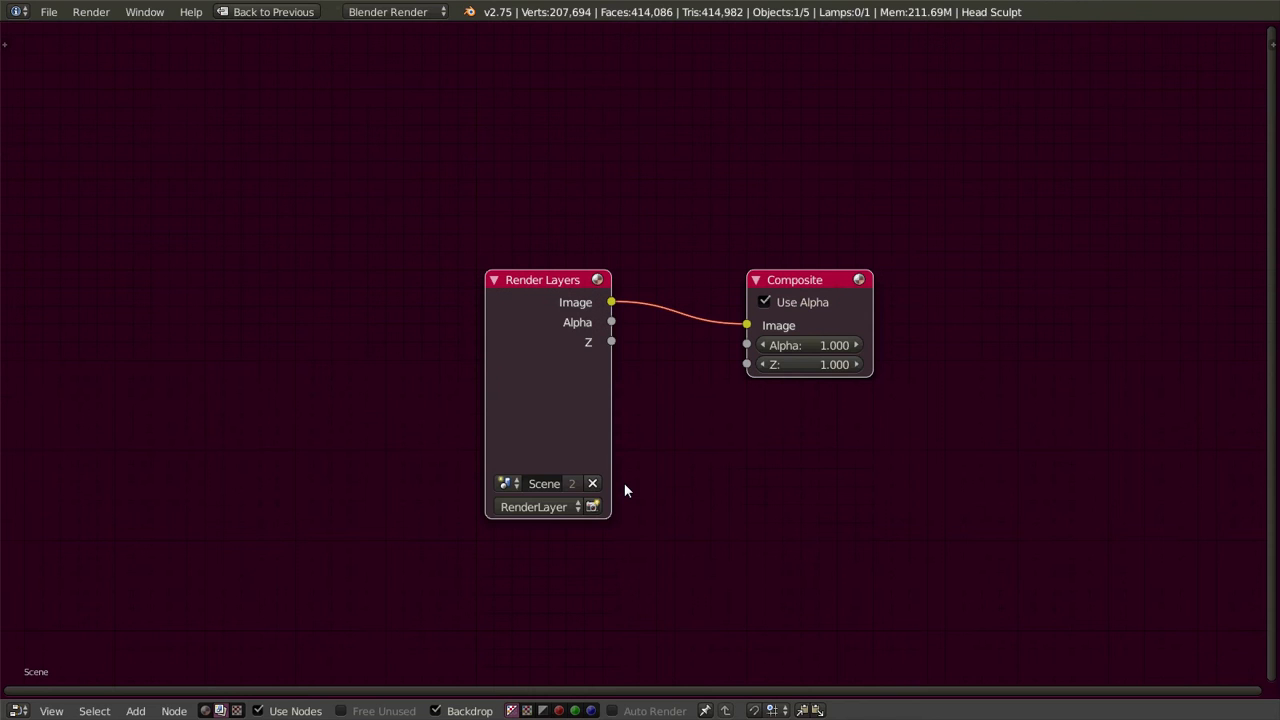
Step: Replace the Render Layers node with an Image input node that uses Model A.png
{"action": "left_click_drag", "start_coordinate": [494, 414], "coordinate": [380, 357]}
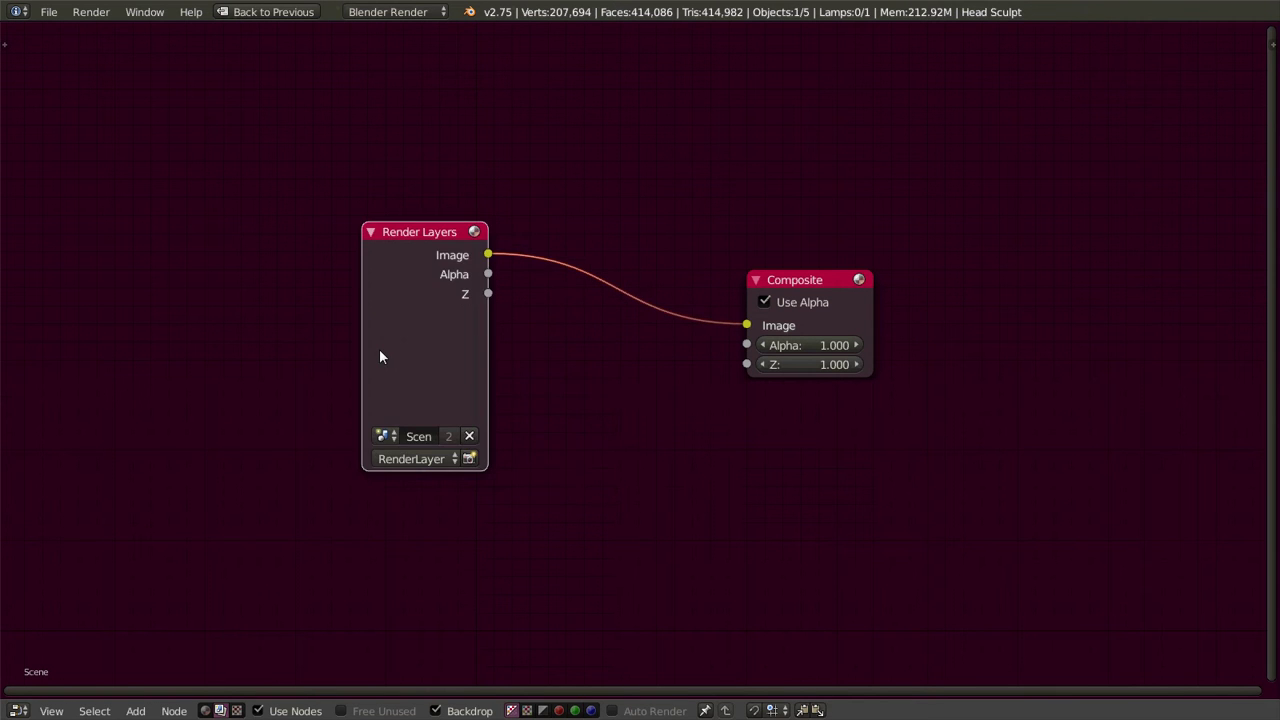
{"action": "key", "text": "Delete"}
{"action": "key", "text": "shift+a"}
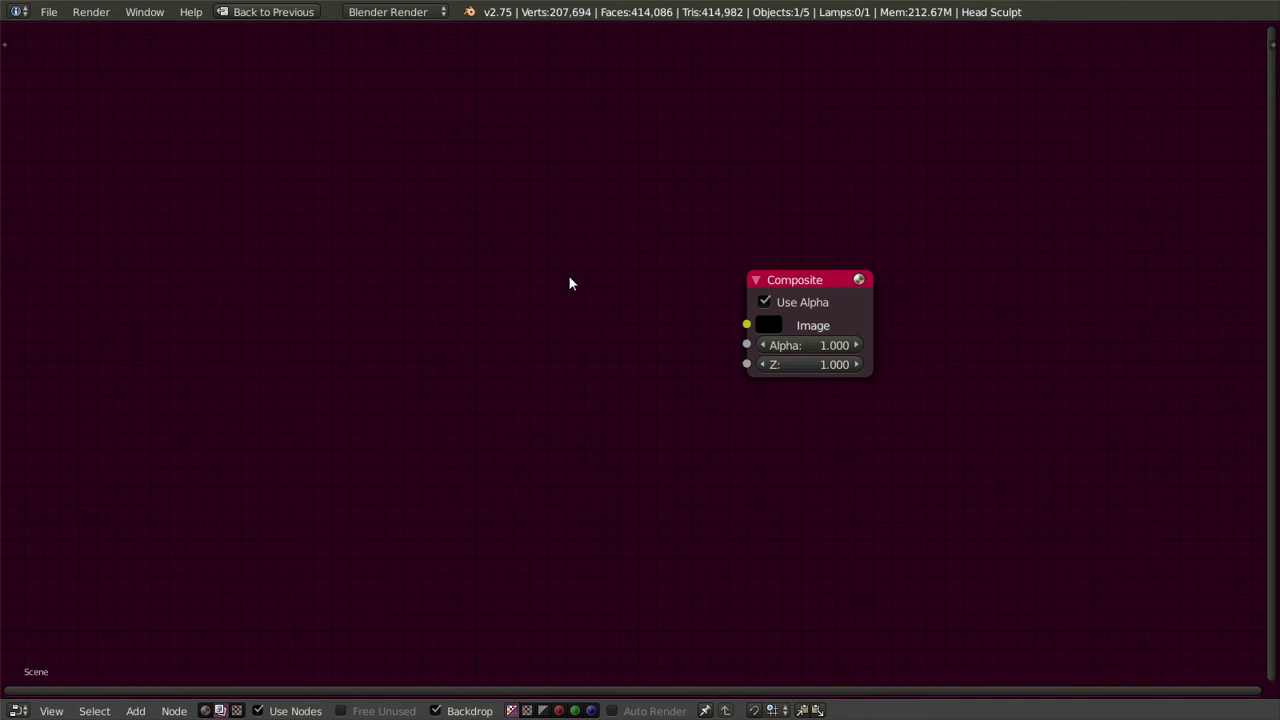
{"action": "key", "text": "shift+a"}
{"action": "mouse_move", "coordinate": [541, 297]}
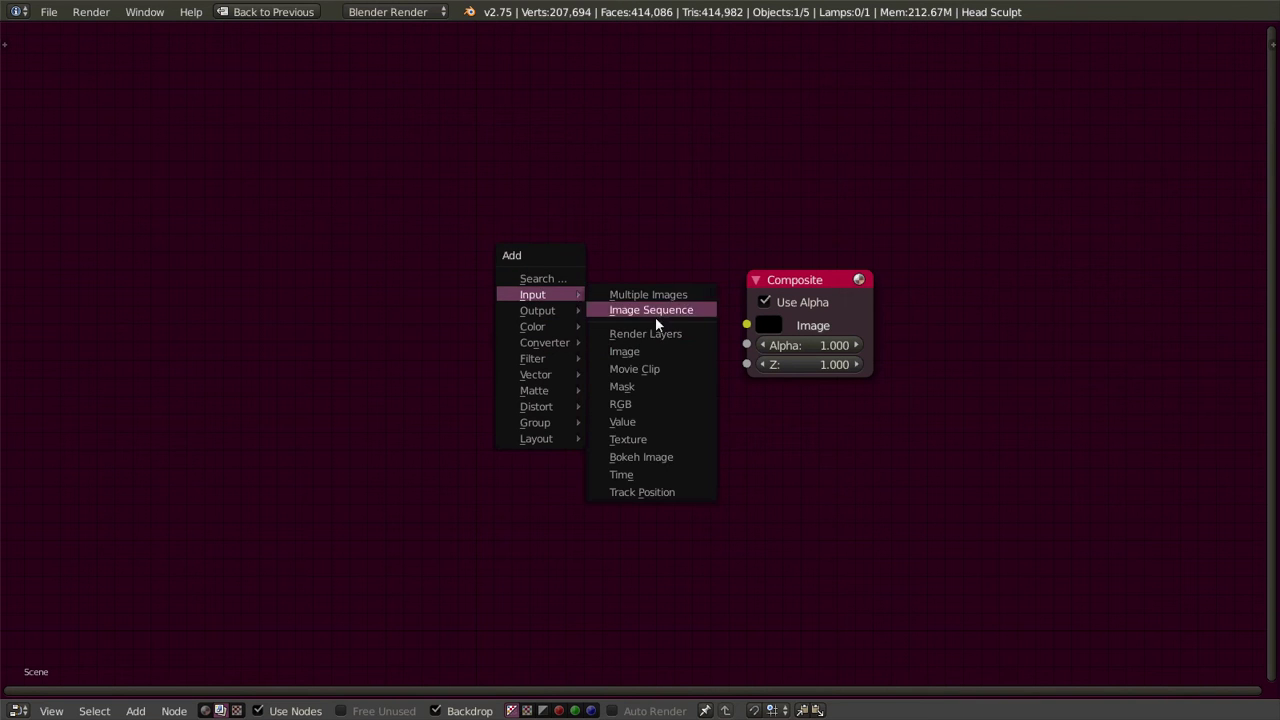
{"action": "left_click", "coordinate": [660, 351]}
{"action": "left_click", "coordinate": [420, 298]}
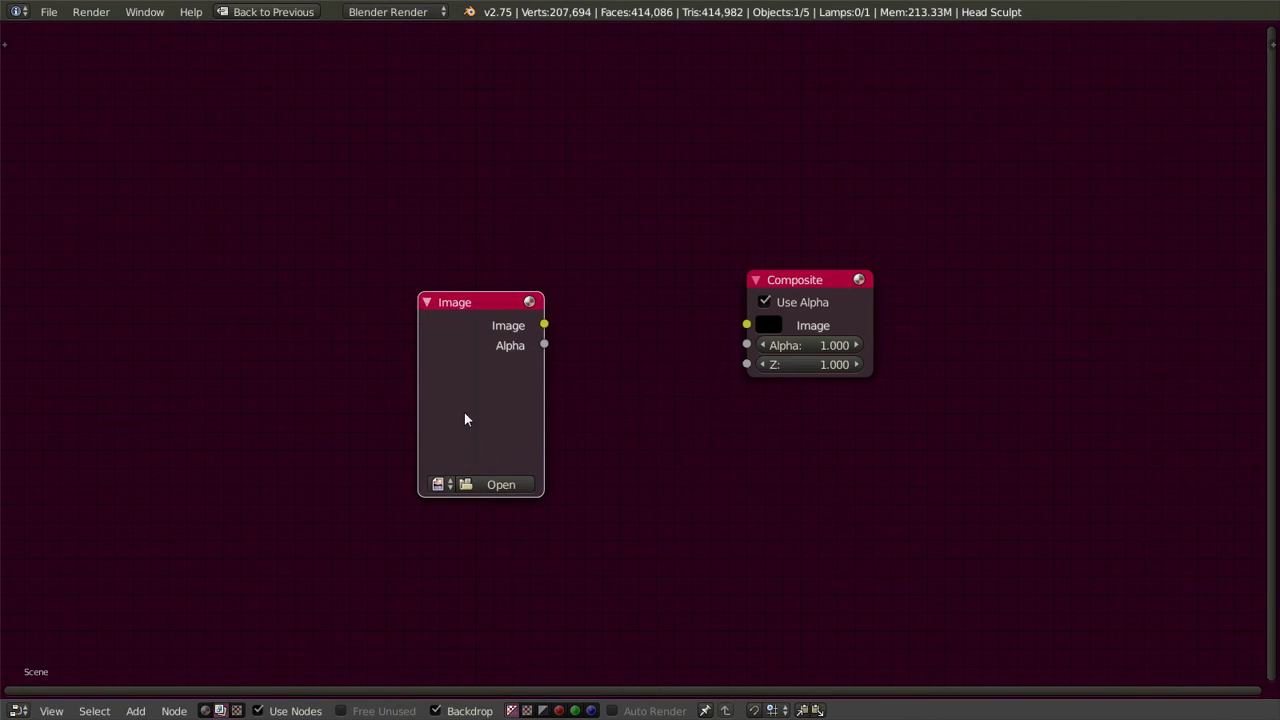
{"action": "left_click", "coordinate": [438, 484]}
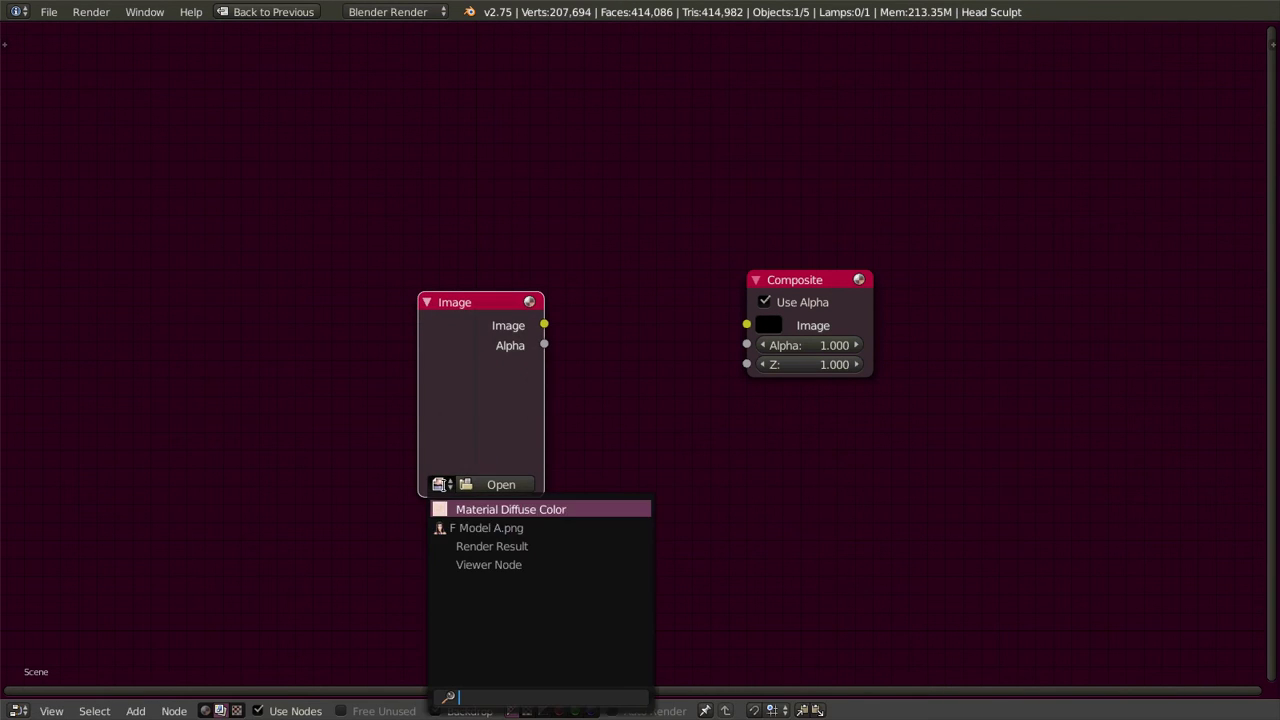
{"action": "left_click", "coordinate": [453, 525]}
{"action": "left_click_drag", "start_coordinate": [473, 299], "coordinate": [328, 235]}
Step: Add a Viewer node below the Composite node and link the Image node's Image output to both
{"action": "key", "text": "shift+a"}
{"action": "mouse_move", "coordinate": [478, 343]}
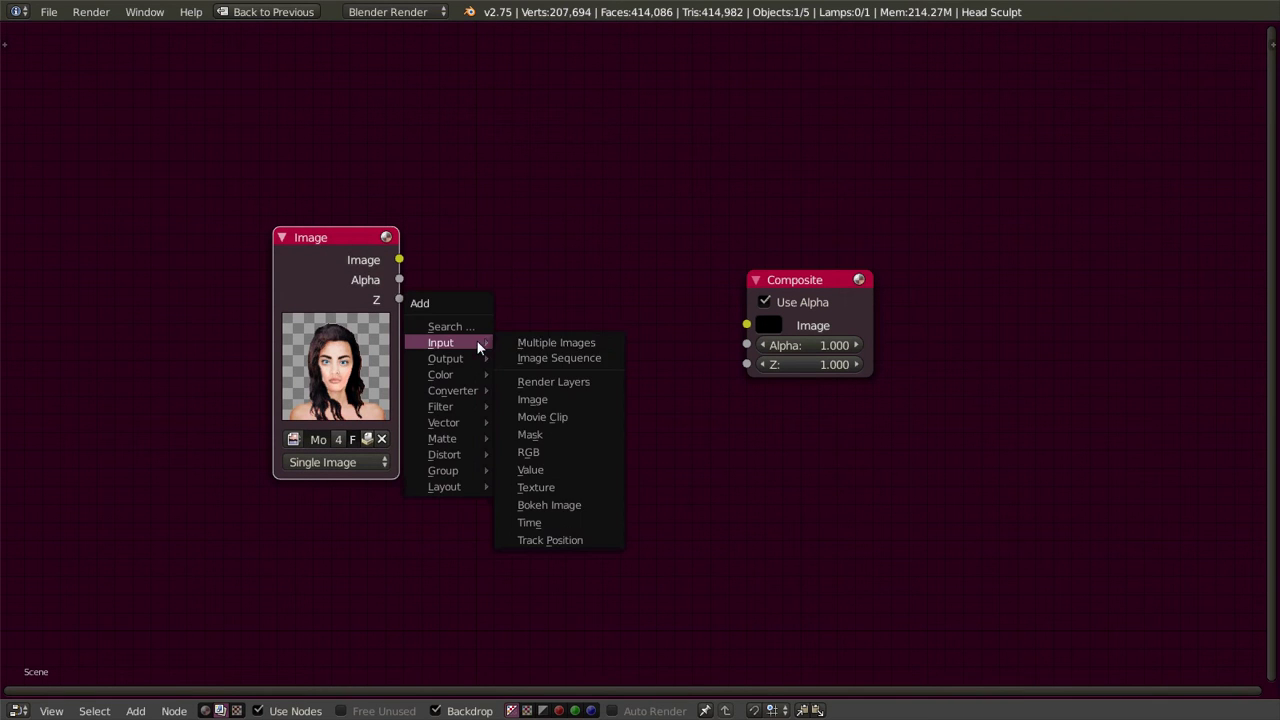
{"action": "mouse_move", "coordinate": [450, 358]}
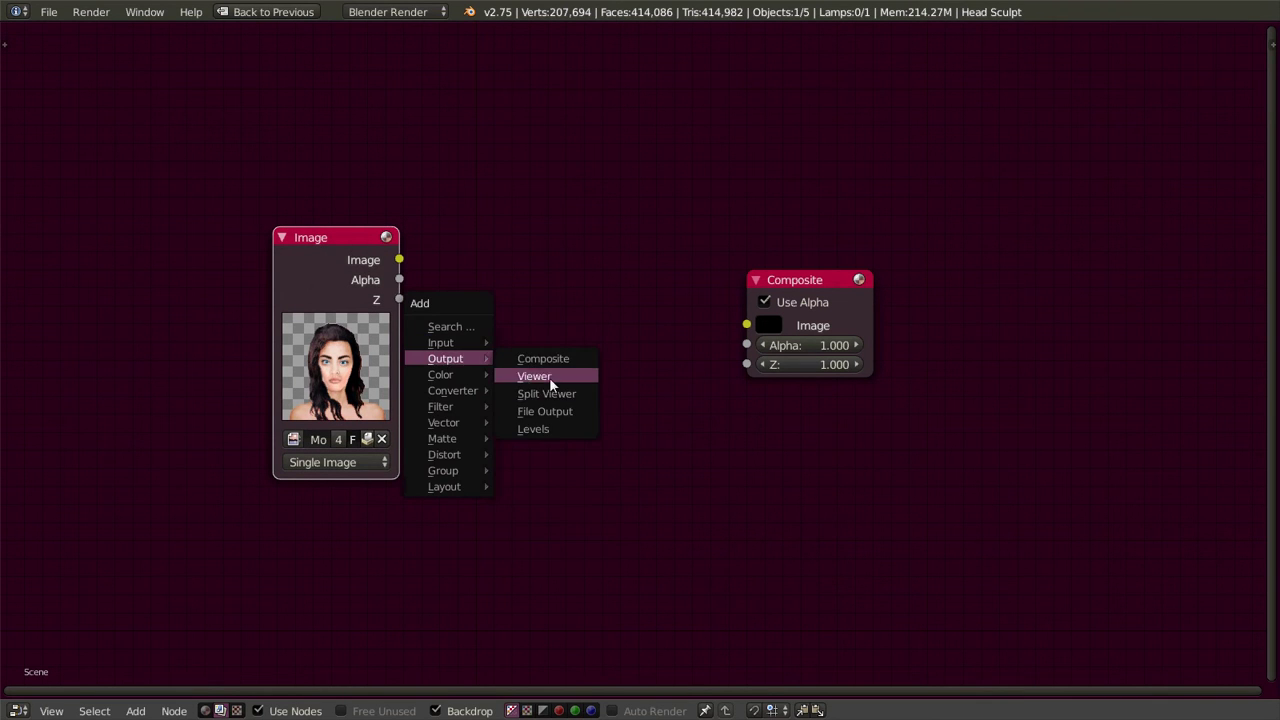
{"action": "left_click", "coordinate": [549, 377]}
{"action": "left_click", "coordinate": [805, 430]}
{"action": "left_click_drag", "start_coordinate": [399, 259], "coordinate": [778, 473]}
{"action": "key", "text": "g"}
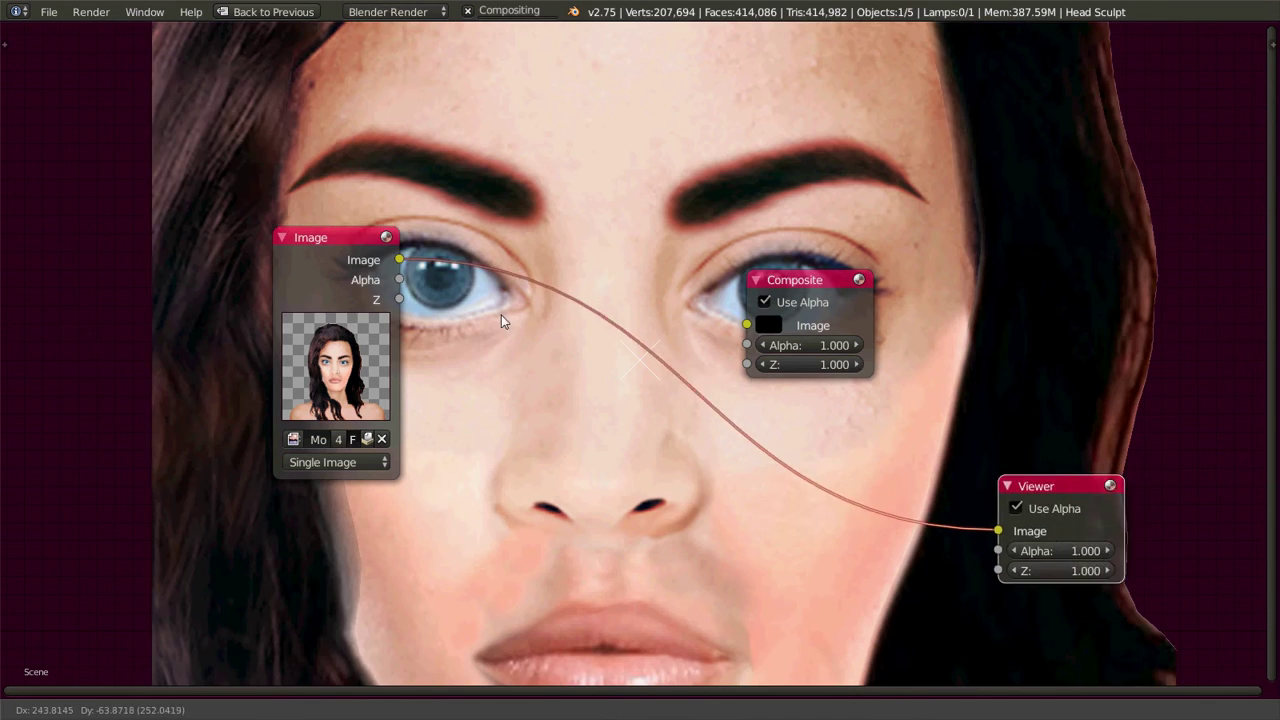
{"action": "left_click", "coordinate": [392, 317]}
{"action": "left_click_drag", "start_coordinate": [399, 260], "coordinate": [744, 330]}
{"action": "left_click_drag", "start_coordinate": [350, 284], "coordinate": [228, 262]}
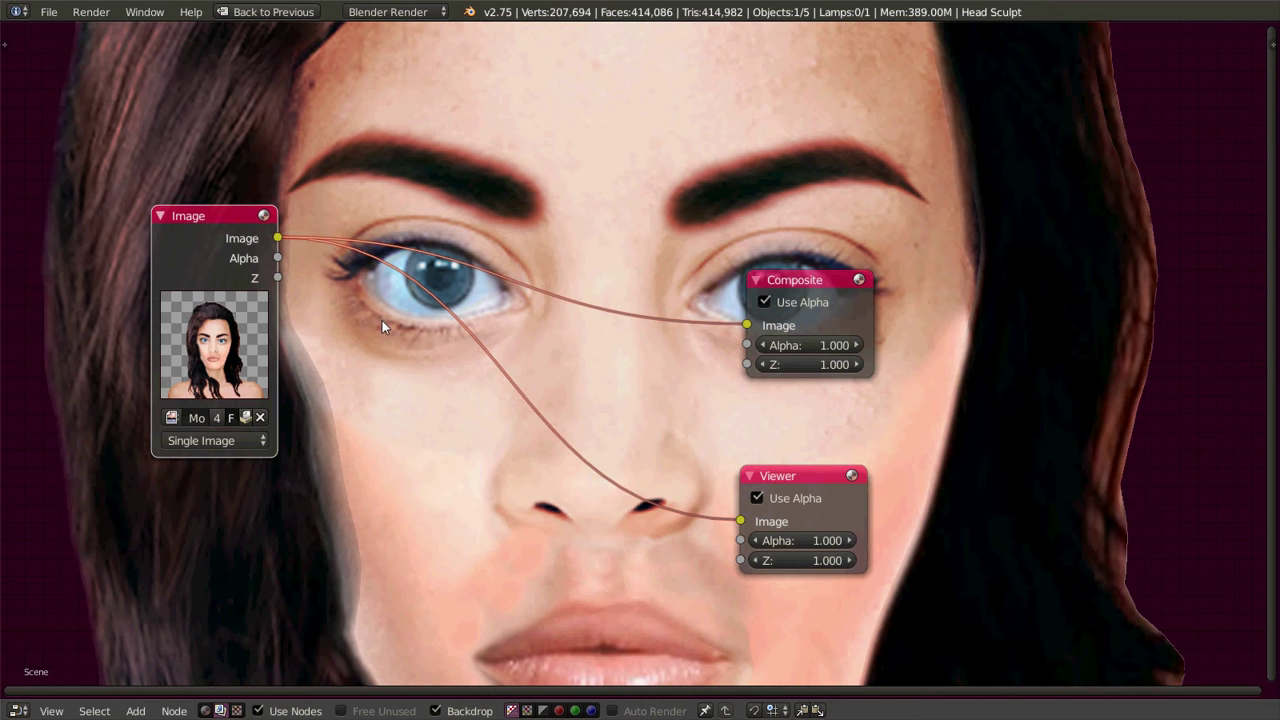
Step: Shrink the backdrop image and move it beside the Composite and Viewer nodes, clear of the links
{"action": "key", "text": "alt+v"}
{"action": "key", "text": "alt+v"}
{"action": "key", "text": "alt+v"}
{"action": "key", "text": "alt+v"}
{"action": "key", "text": "alt+v"}
{"action": "key", "text": "alt+v"}
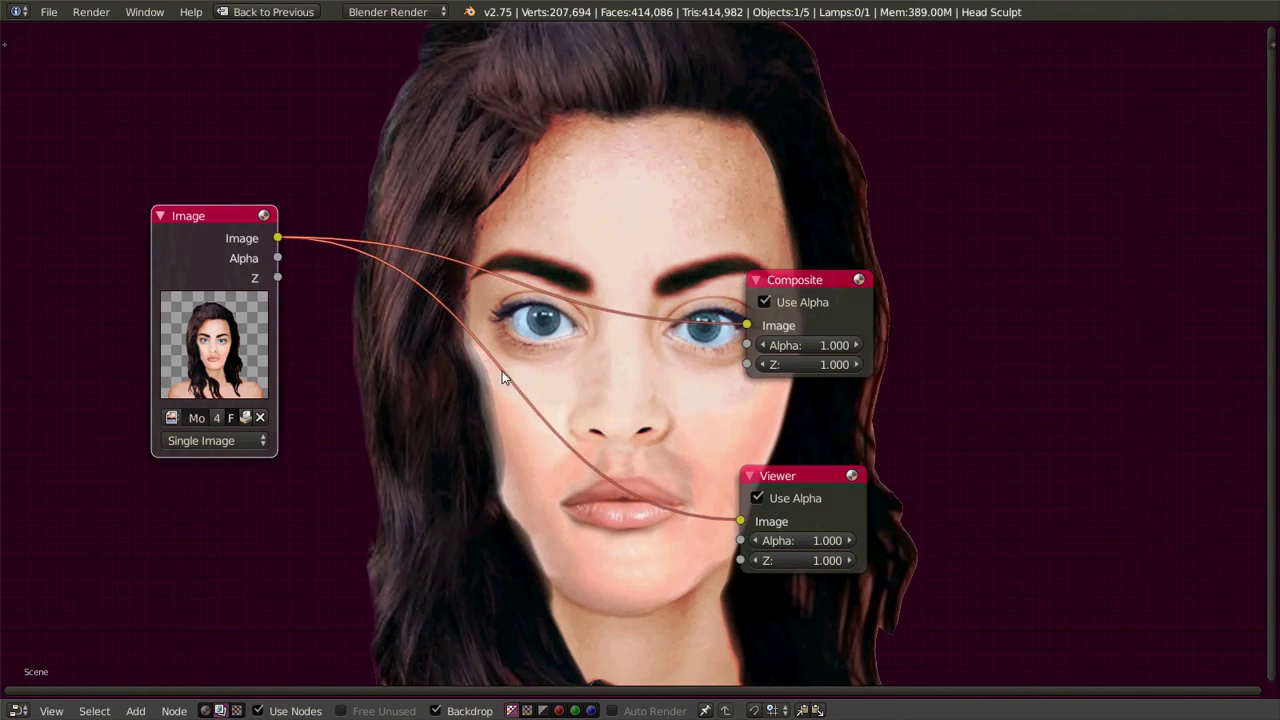
{"action": "key", "text": "alt+v"}
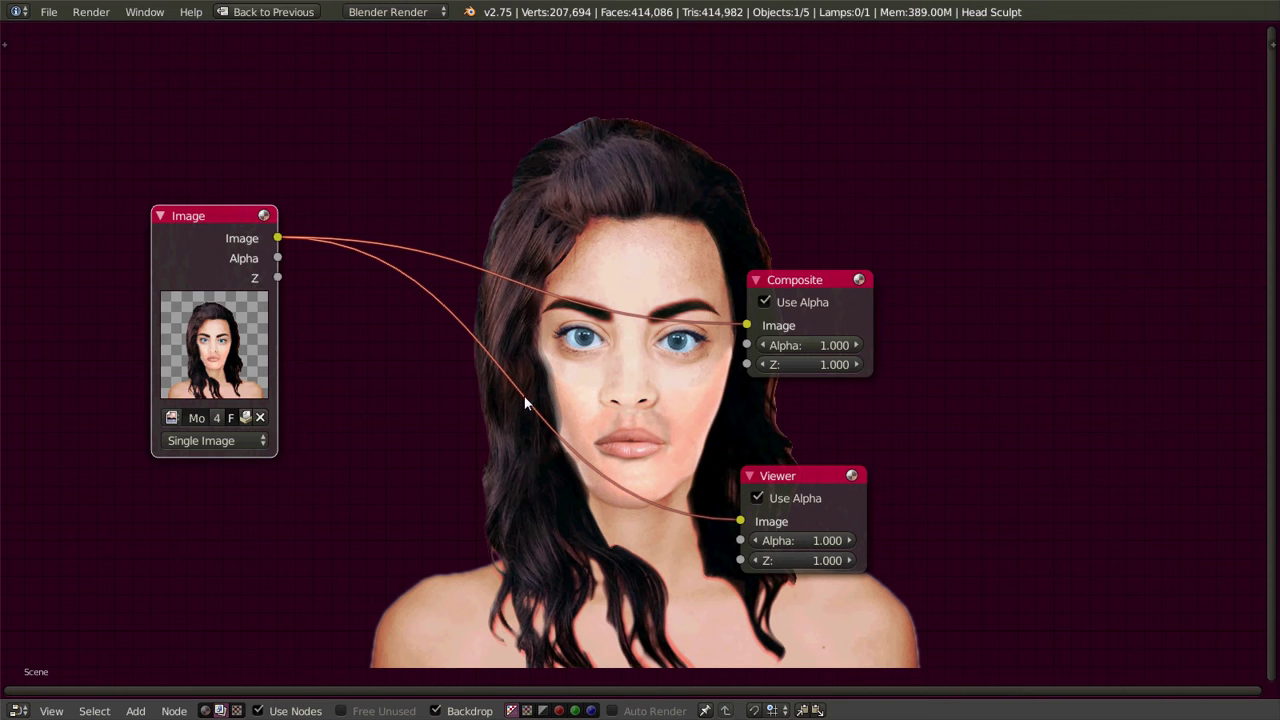
{"action": "middle_click_drag", "start_coordinate": [555, 368], "coordinate": [972, 318], "text": "alt"}
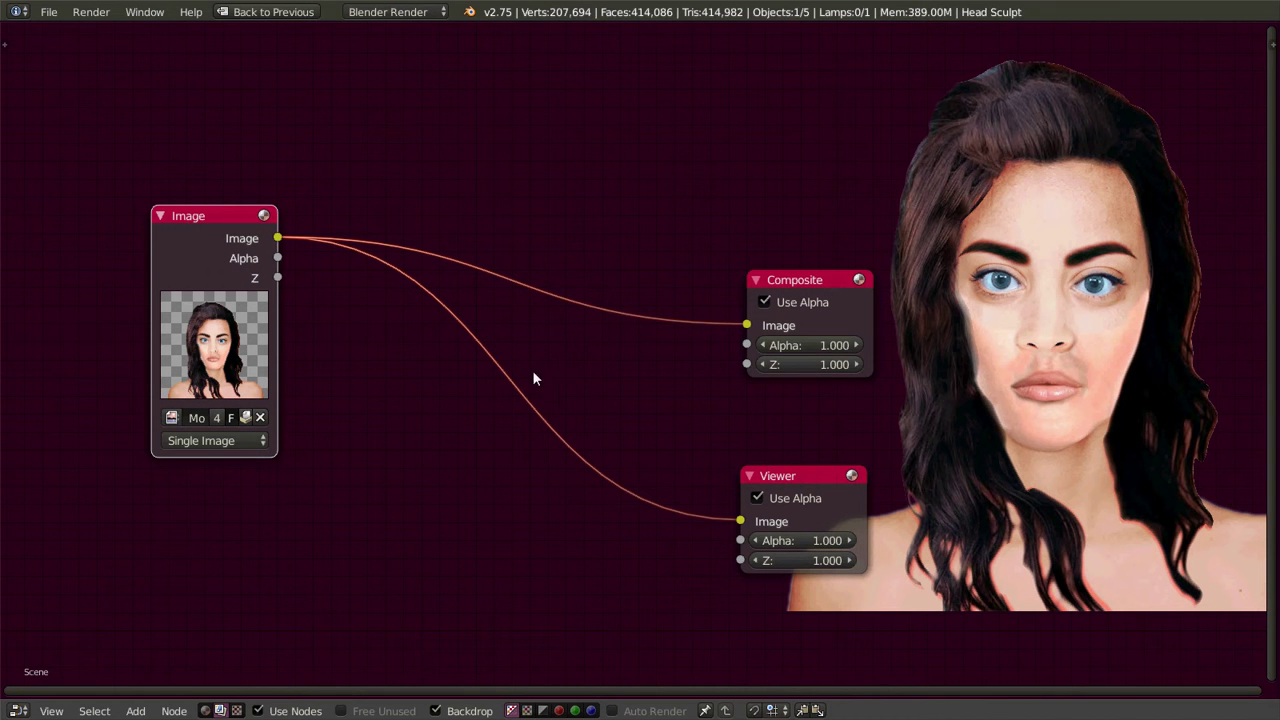
Step: Insert a Hue Saturation Value node between the Image and Viewer nodes and set its saturation to 2.000
{"action": "key", "text": "shift+a"}
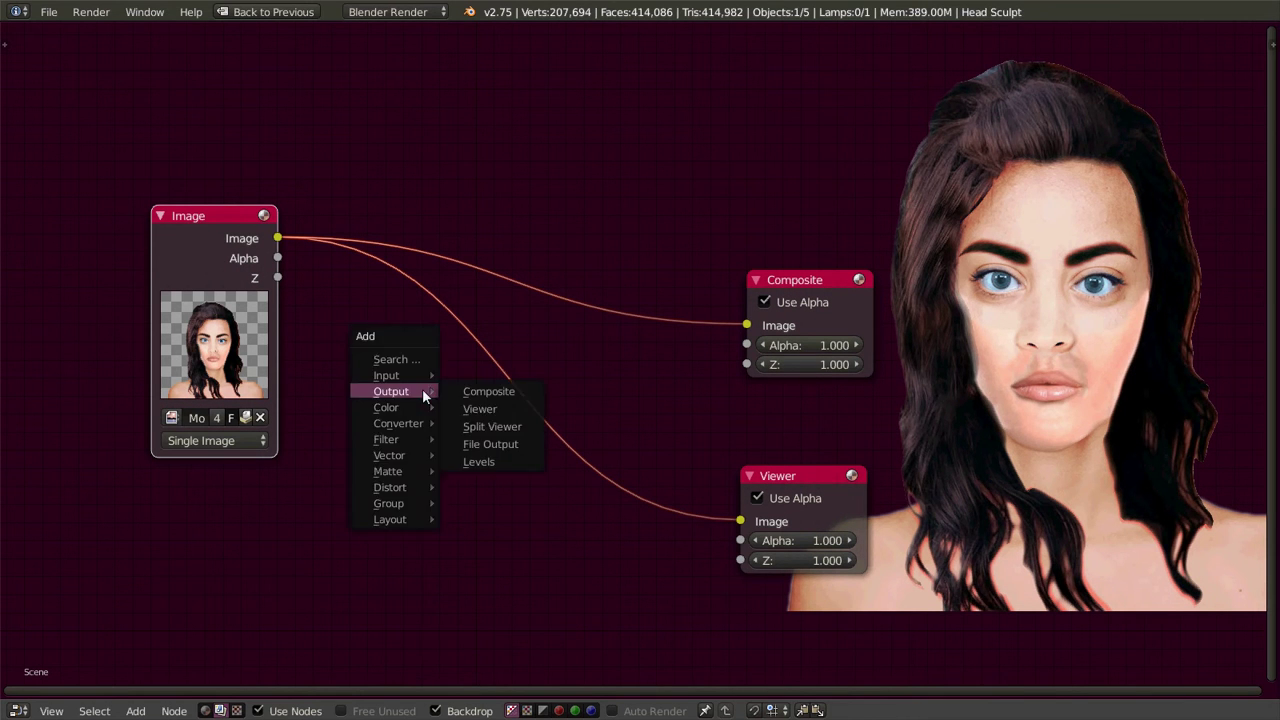
{"action": "mouse_move", "coordinate": [404, 407]}
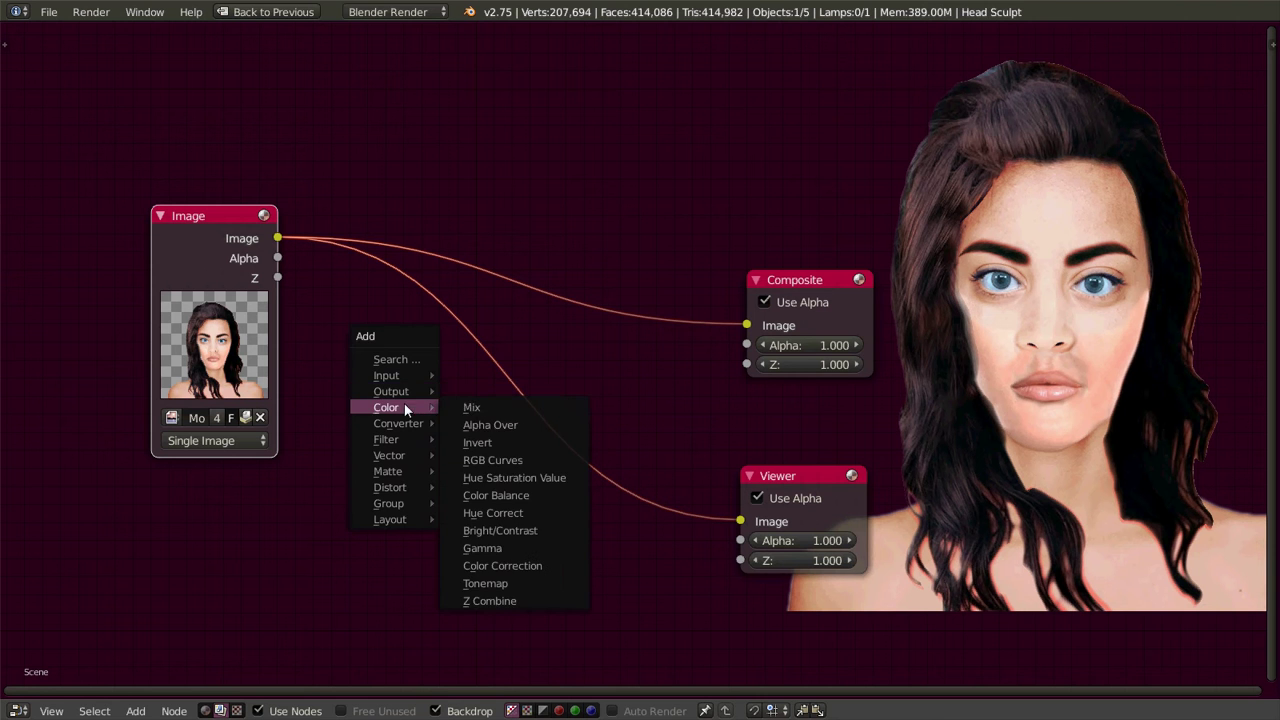
{"action": "left_click", "coordinate": [514, 477]}
{"action": "left_click", "coordinate": [461, 337]}
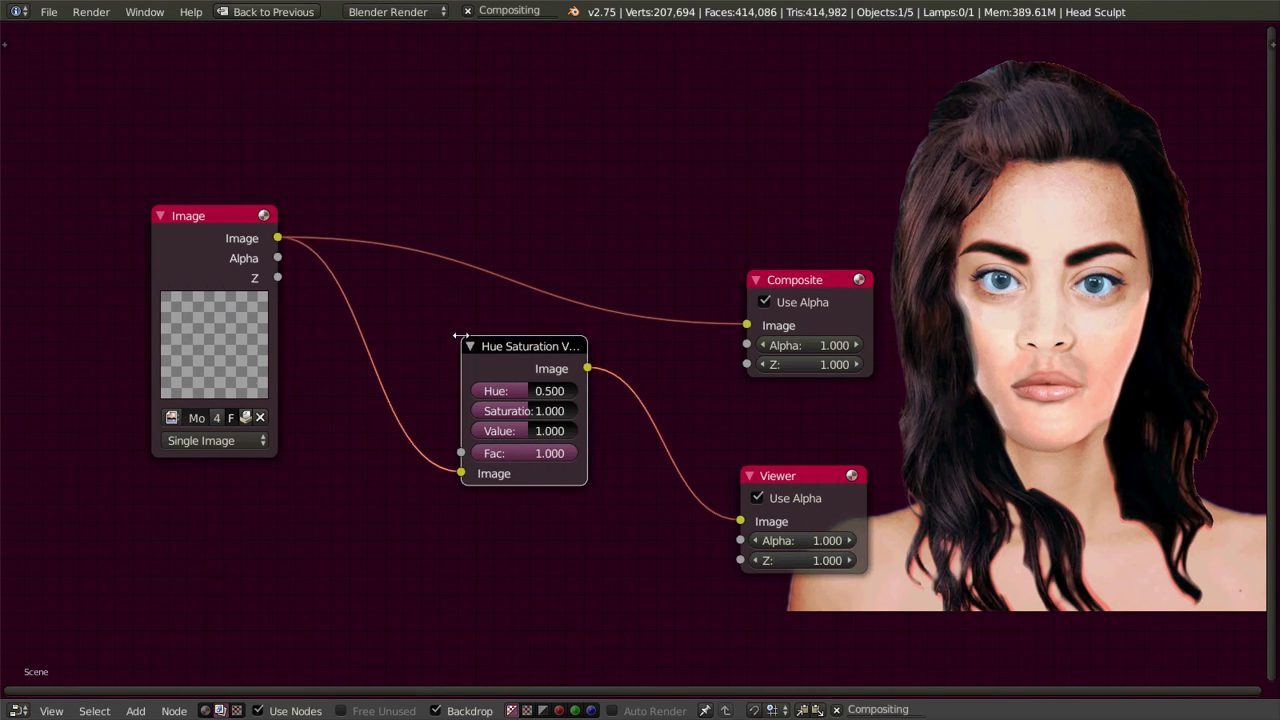
{"action": "left_click_drag", "start_coordinate": [245, 230], "coordinate": [126, 235]}
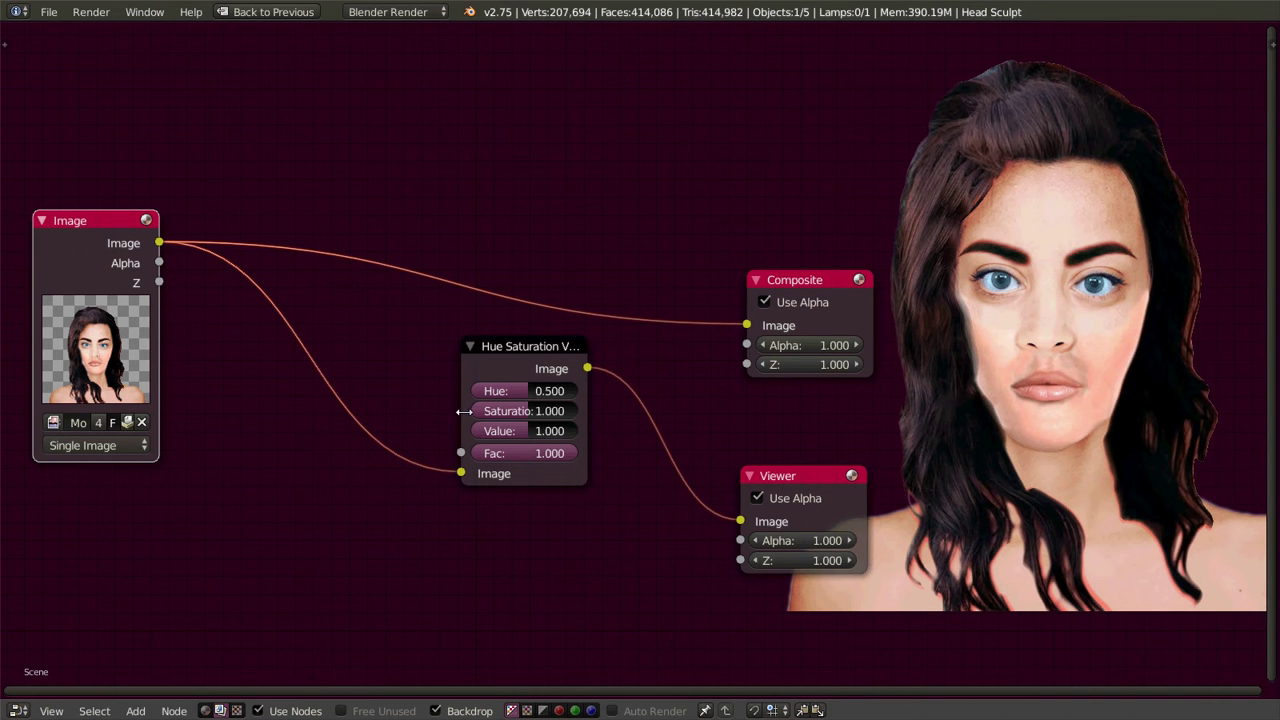
{"action": "left_click_drag", "start_coordinate": [497, 412], "coordinate": [570, 412]}
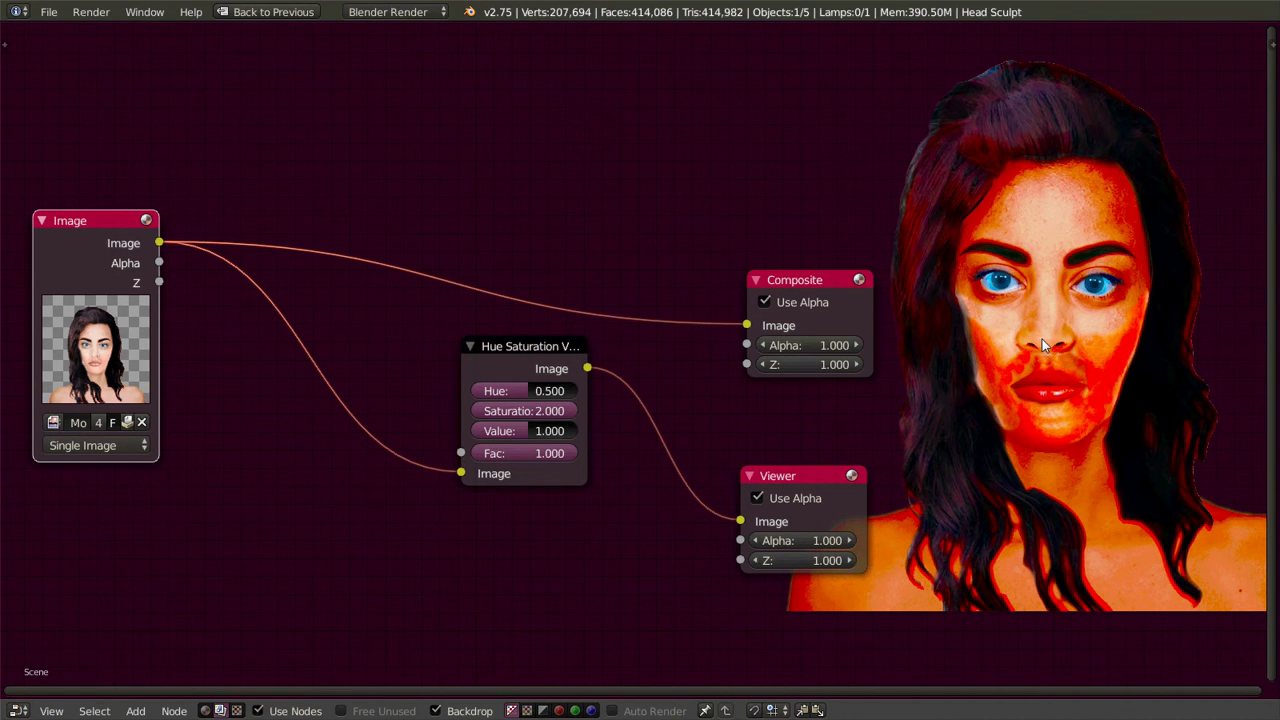
Step: Examine the exaggerated skin colours of the forehead, nose, cheeks, lips and chin in the enlarged backdrop
{"action": "middle_click_drag", "start_coordinate": [1042, 338], "coordinate": [986, 399], "text": "alt"}
{"action": "scroll", "coordinate": [986, 399], "scroll_direction": "up", "scroll_amount": 2}
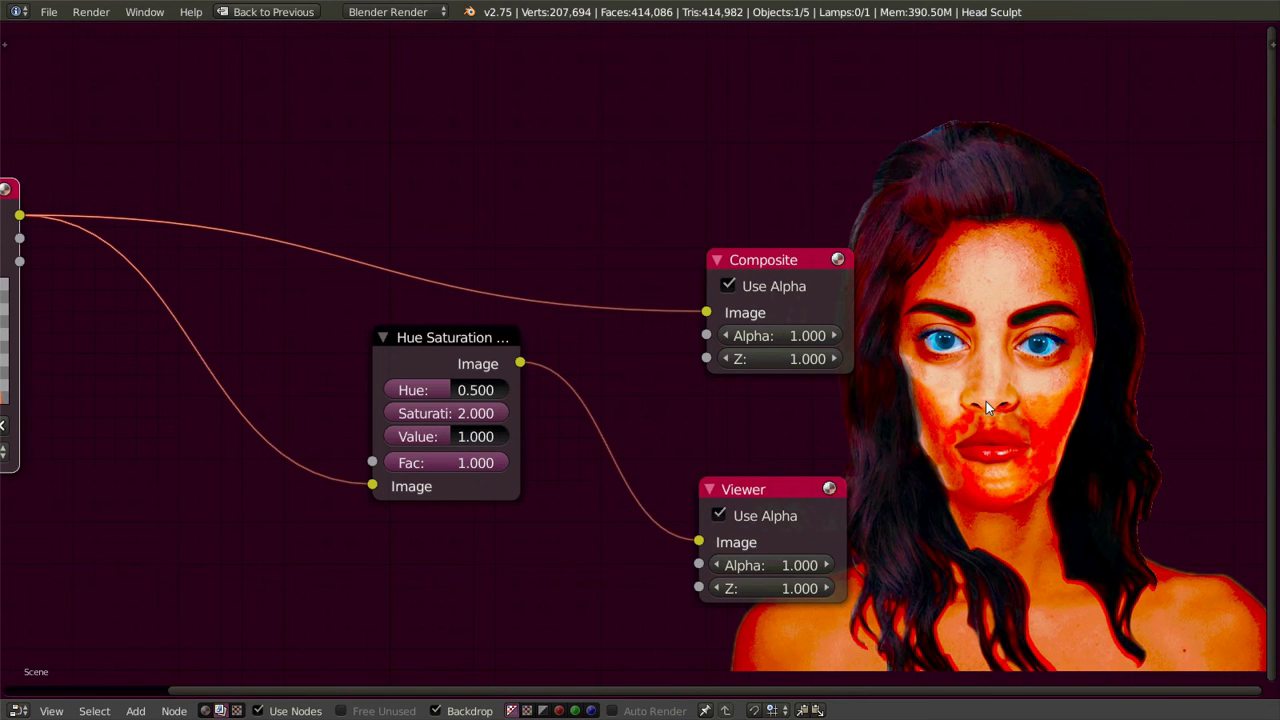
{"action": "key", "text": "alt+v"}
{"action": "key", "text": "alt+v"}
{"action": "key", "text": "alt+v"}
{"action": "key", "text": "alt+v"}
{"action": "key", "text": "alt+v"}
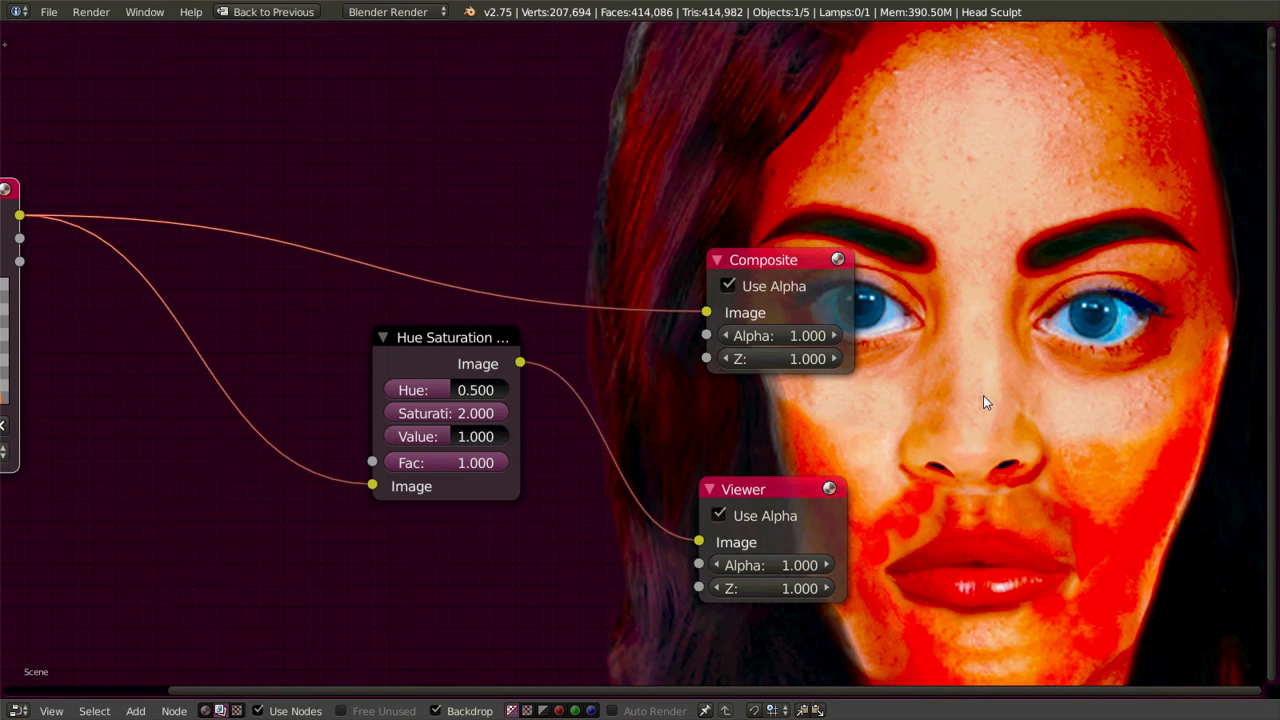
{"action": "middle_click_drag", "start_coordinate": [981, 377], "coordinate": [1113, 498], "text": "alt"}
{"action": "middle_click_drag", "start_coordinate": [1099, 406], "coordinate": [1108, 334], "text": "alt"}
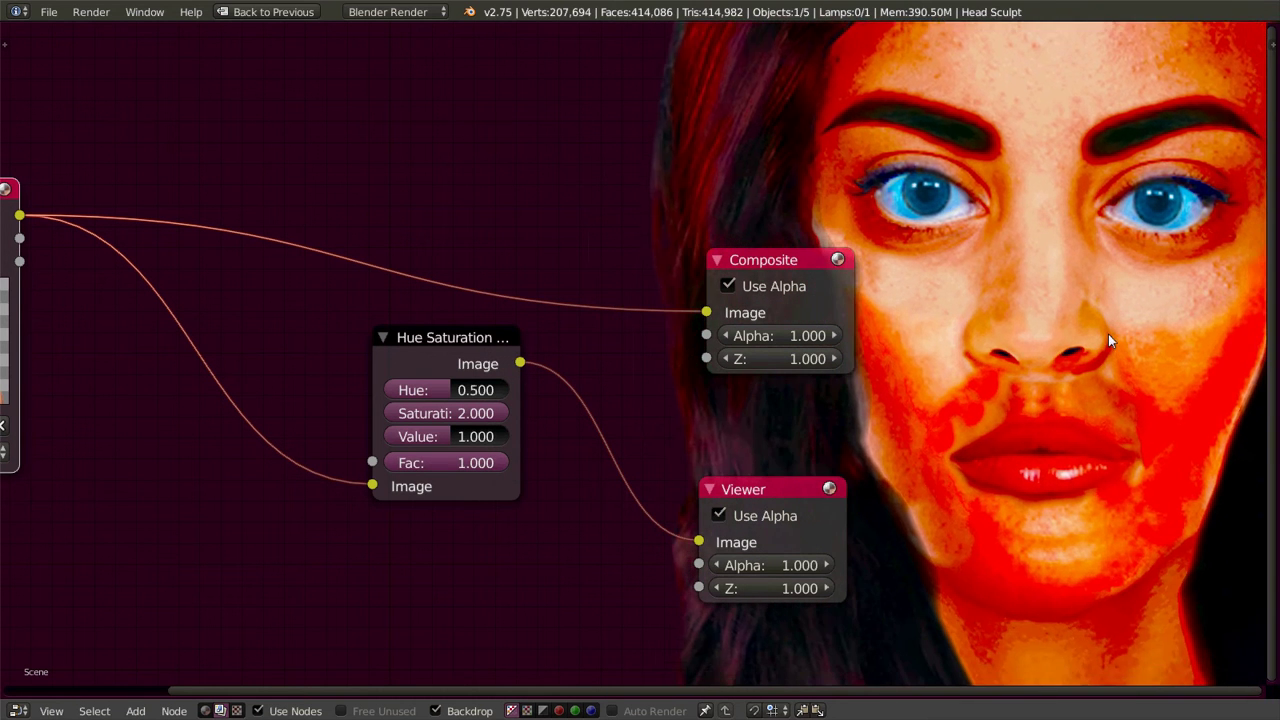
{"action": "middle_click_drag", "start_coordinate": [1028, 478], "coordinate": [1070, 322], "text": "alt"}
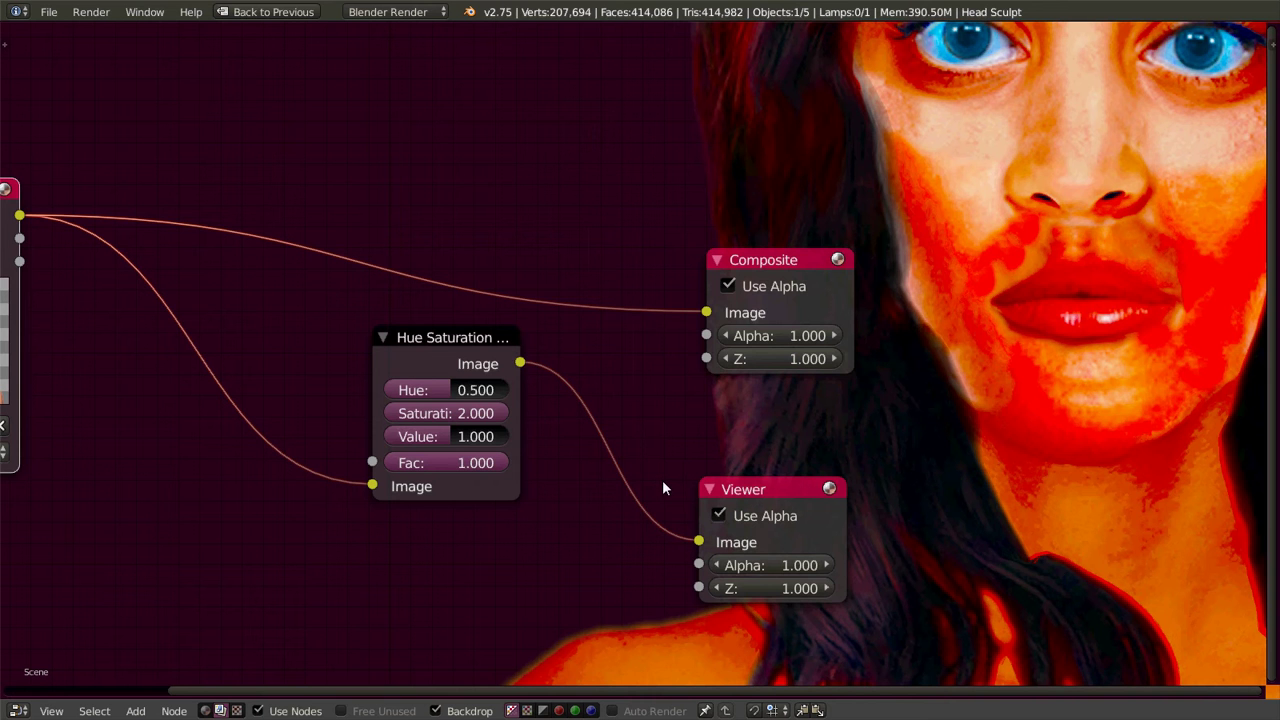
Step: Restore the split layout and join the areas so that the 3D view replaces the node editor
{"action": "key", "text": "ctrl+Up"}
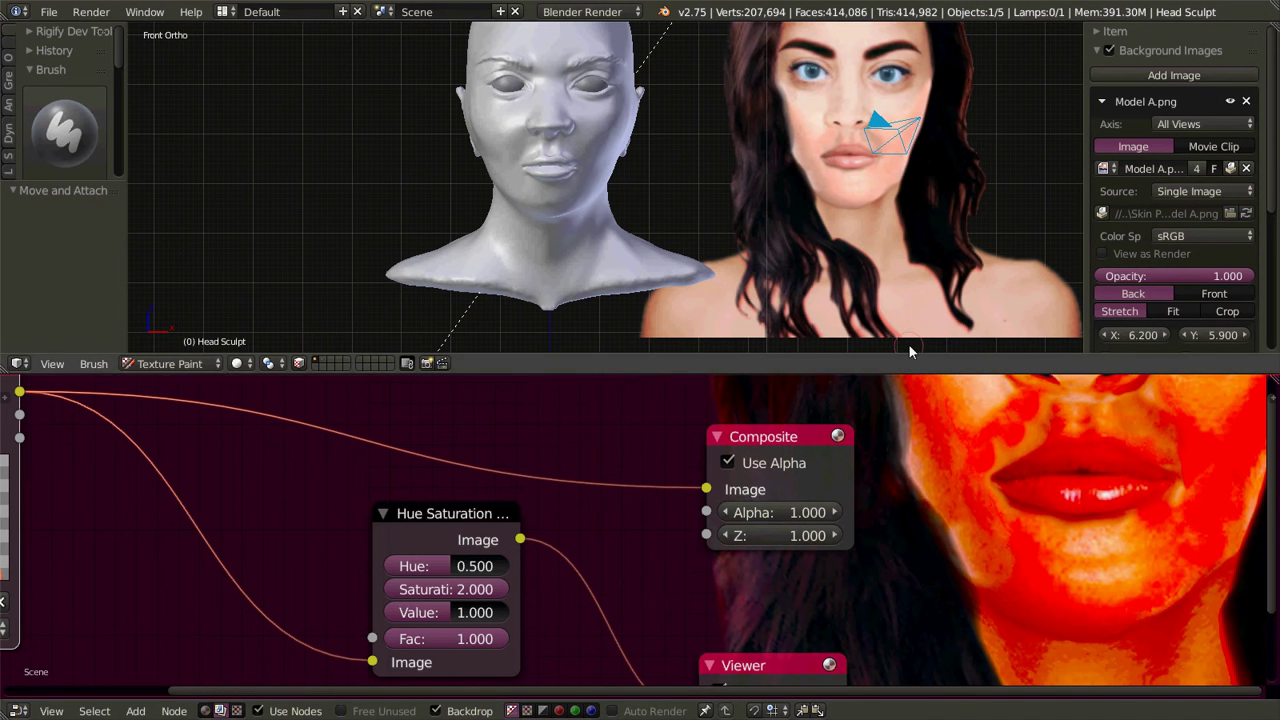
{"action": "right_click", "coordinate": [736, 352]}
{"action": "left_click", "coordinate": [731, 393]}
{"action": "left_click", "coordinate": [710, 442]}
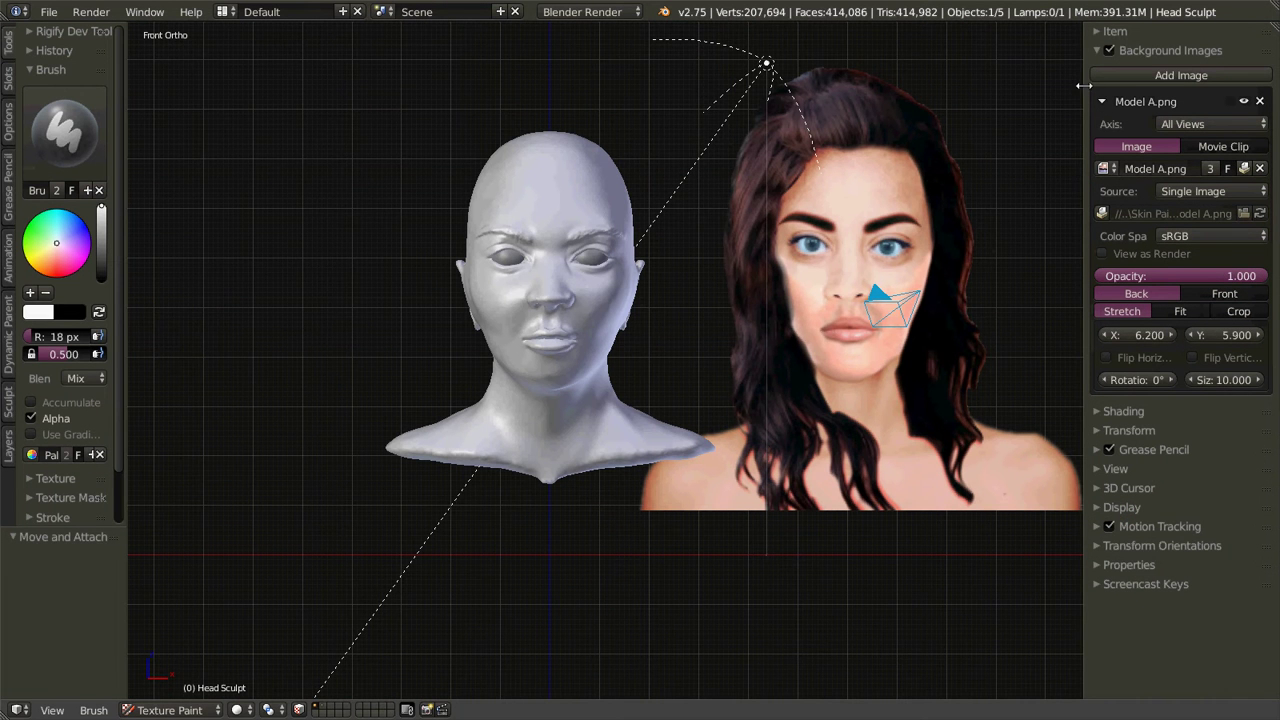
Step: Add a second background image to the 3D view and use the Viewer Node as its source
{"action": "left_click", "coordinate": [1140, 77]}
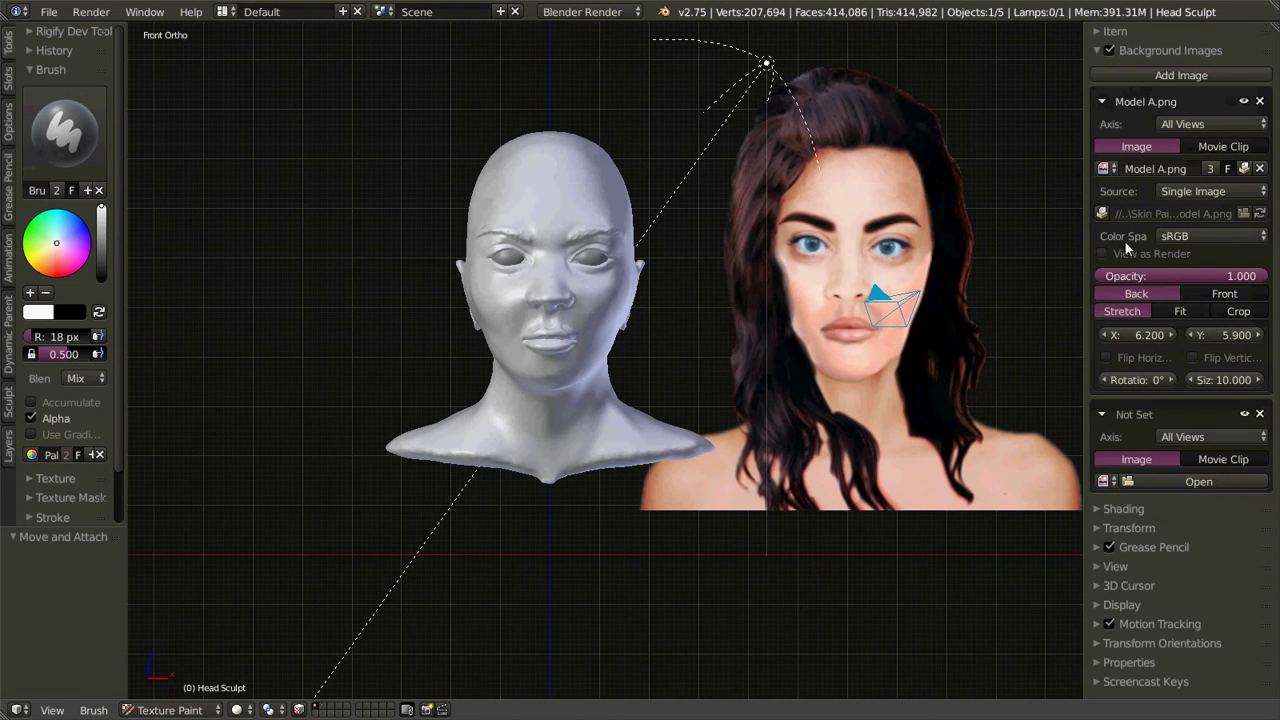
{"action": "left_click", "coordinate": [1103, 481]}
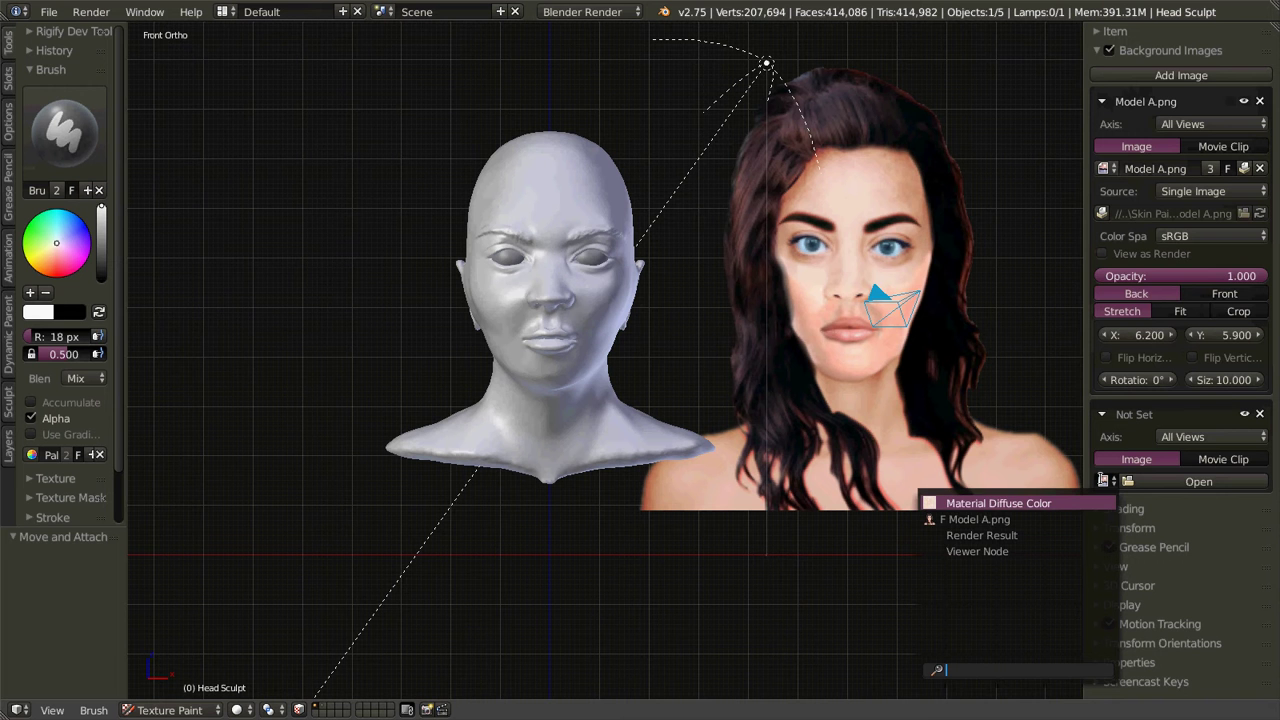
{"action": "left_click", "coordinate": [1021, 551]}
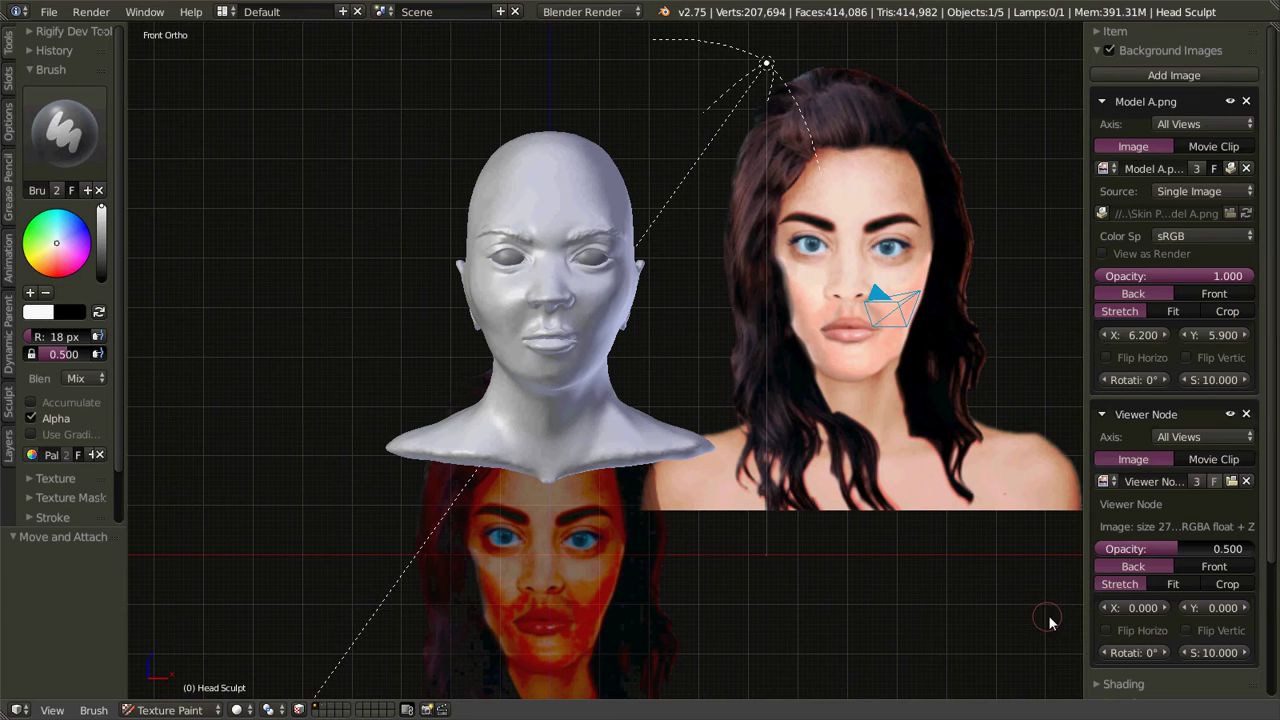
Step: Set the Viewer Node background image's opacity to 1.000 and its offsets to X 6.300 and Y 5.900, over the original reference
{"action": "left_click_drag", "start_coordinate": [1160, 549], "coordinate": [1258, 554]}
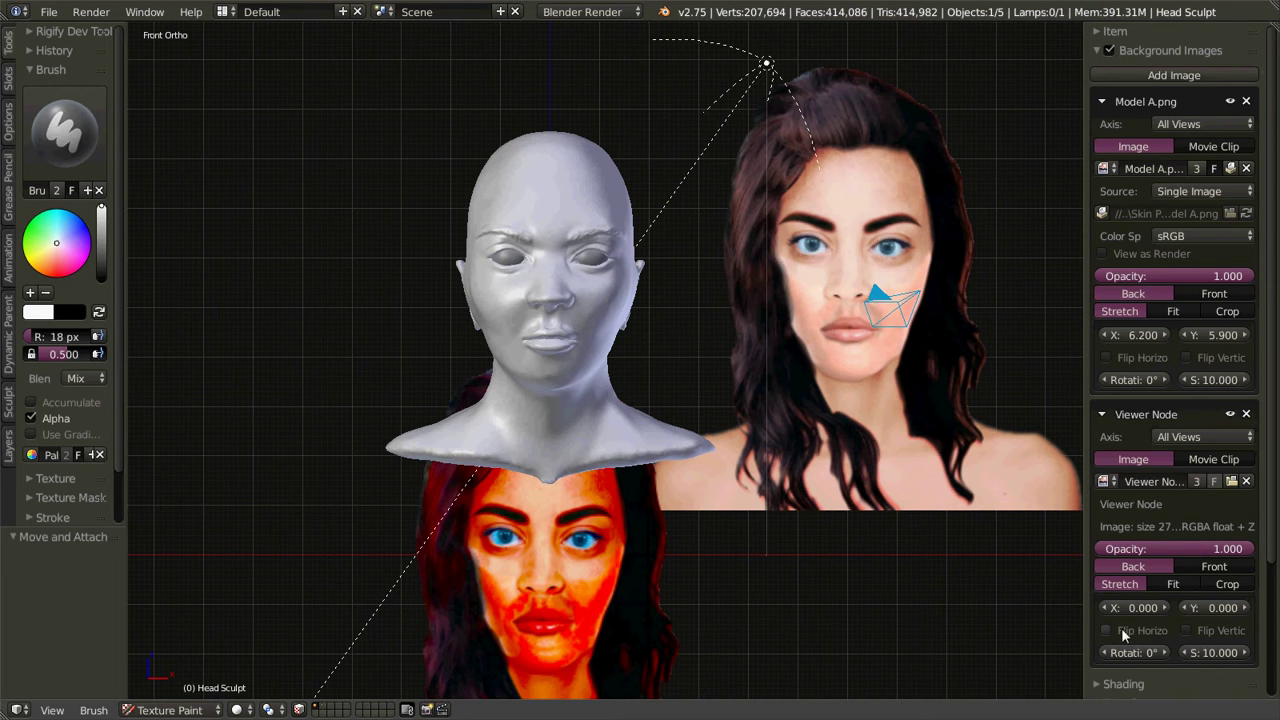
{"action": "left_click_drag", "start_coordinate": [1196, 608], "coordinate": [1271, 608]}
{"action": "left_click_drag", "start_coordinate": [1128, 608], "coordinate": [1192, 608]}
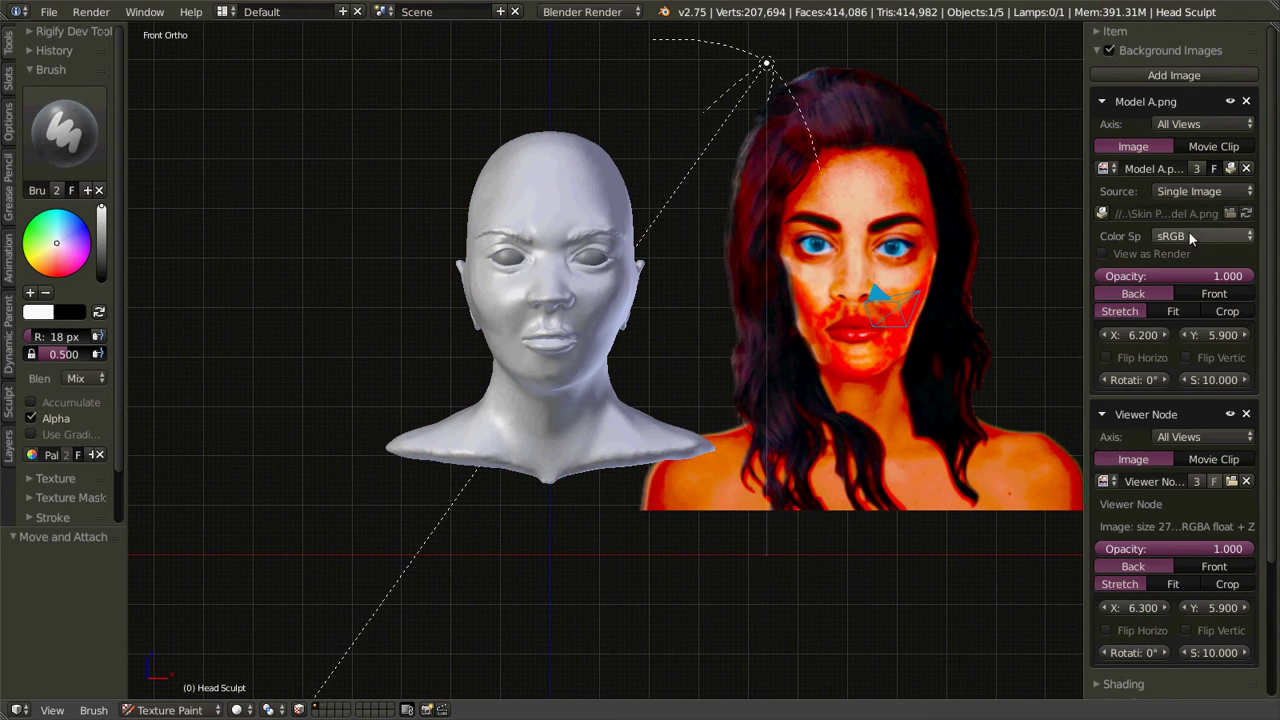
Step: Collapse the background image settings, hide the properties sidebar and turn on the screencast key display
{"action": "left_click", "coordinate": [1103, 101]}
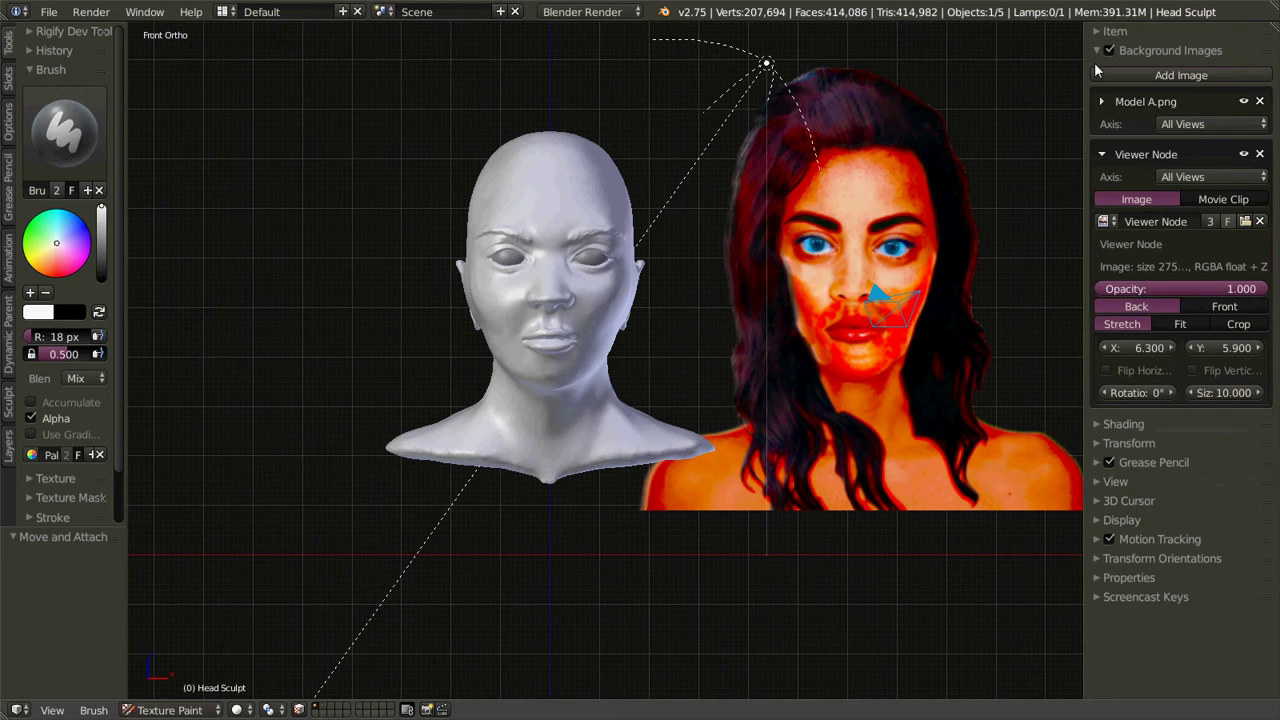
{"action": "left_click", "coordinate": [1095, 55]}
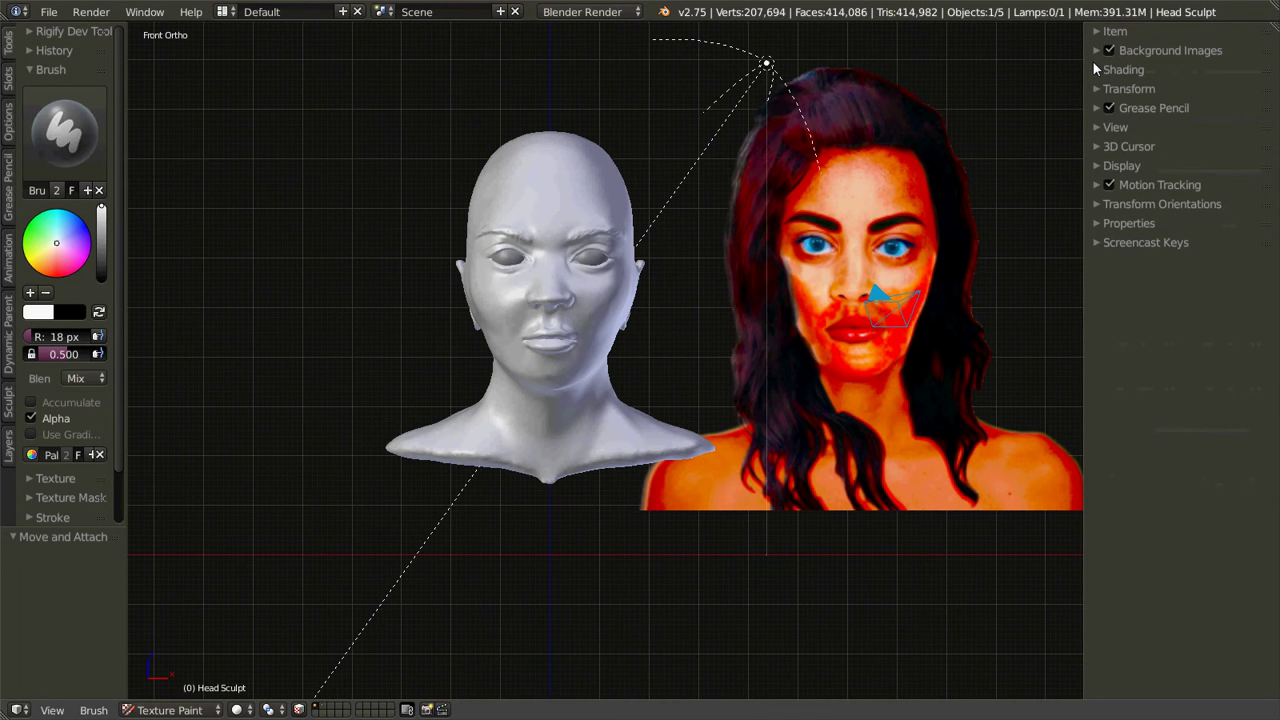
{"action": "key", "text": "n"}
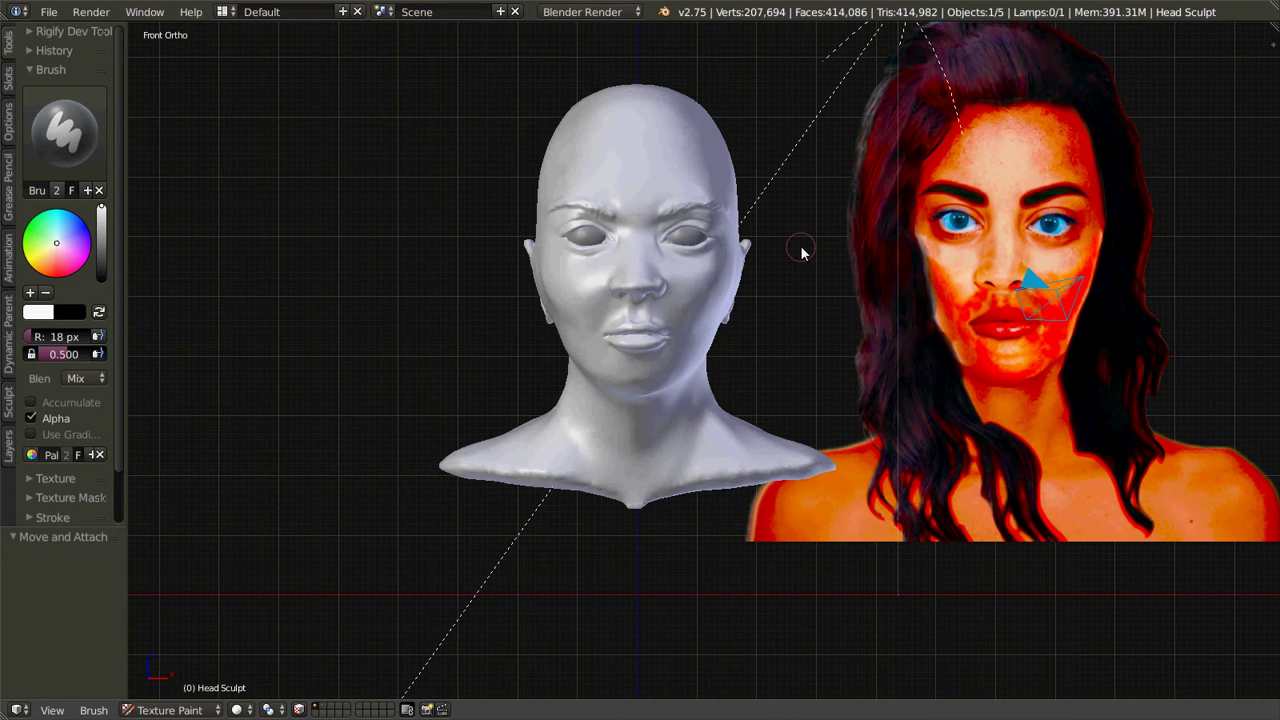
{"action": "key", "text": "shift+alt+c"}
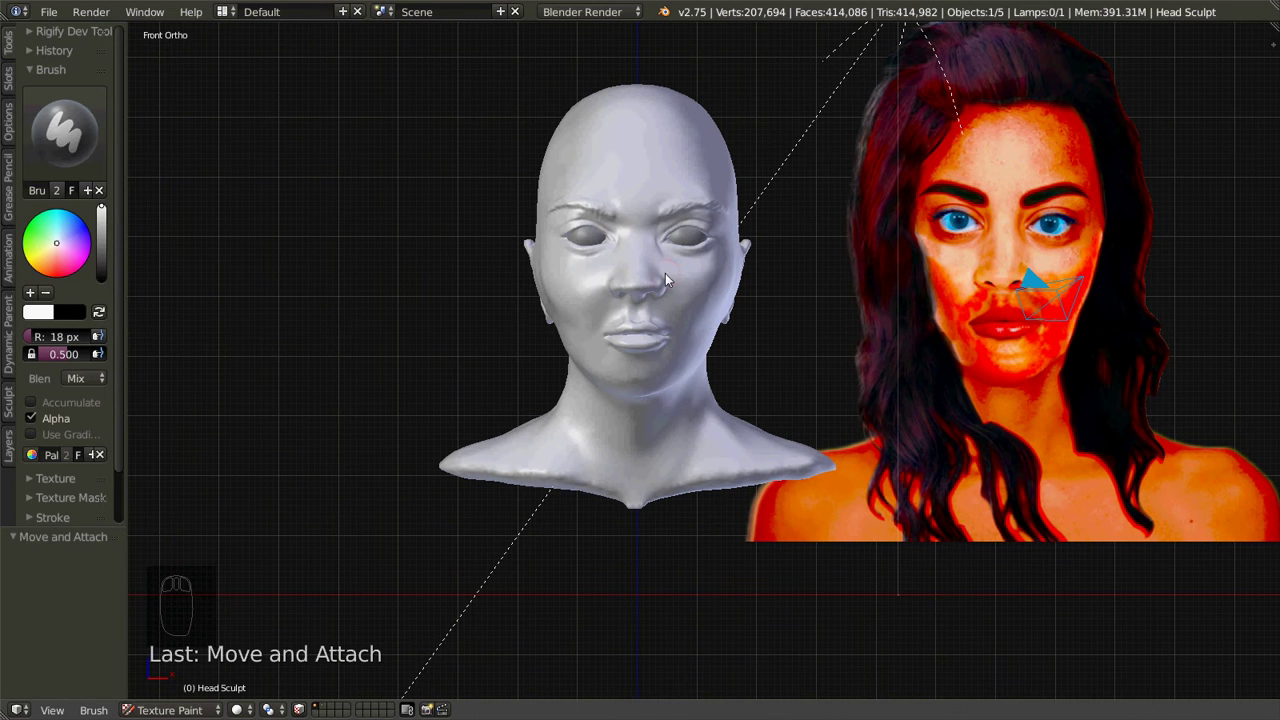
Step: Sample red from the reference's hairline beside the forehead as brush colour and set the brush strength to 0.100
{"action": "key", "text": "s"}
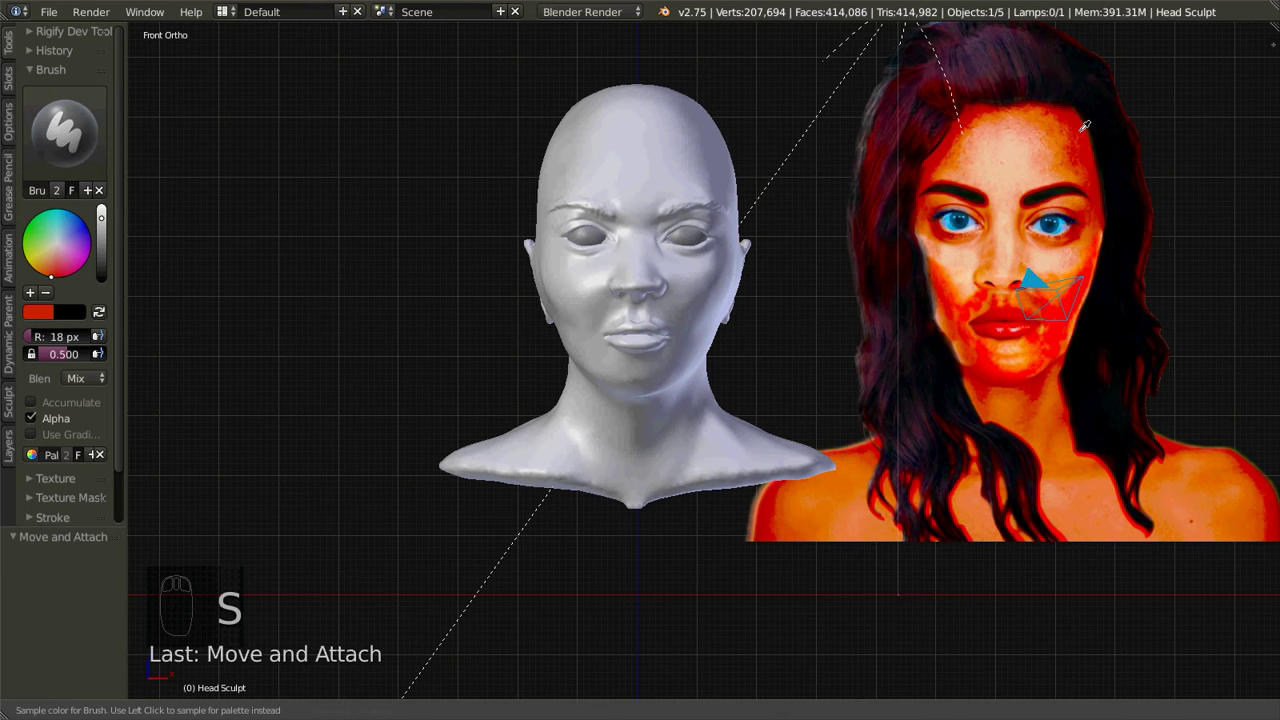
{"action": "key", "text": "s"}
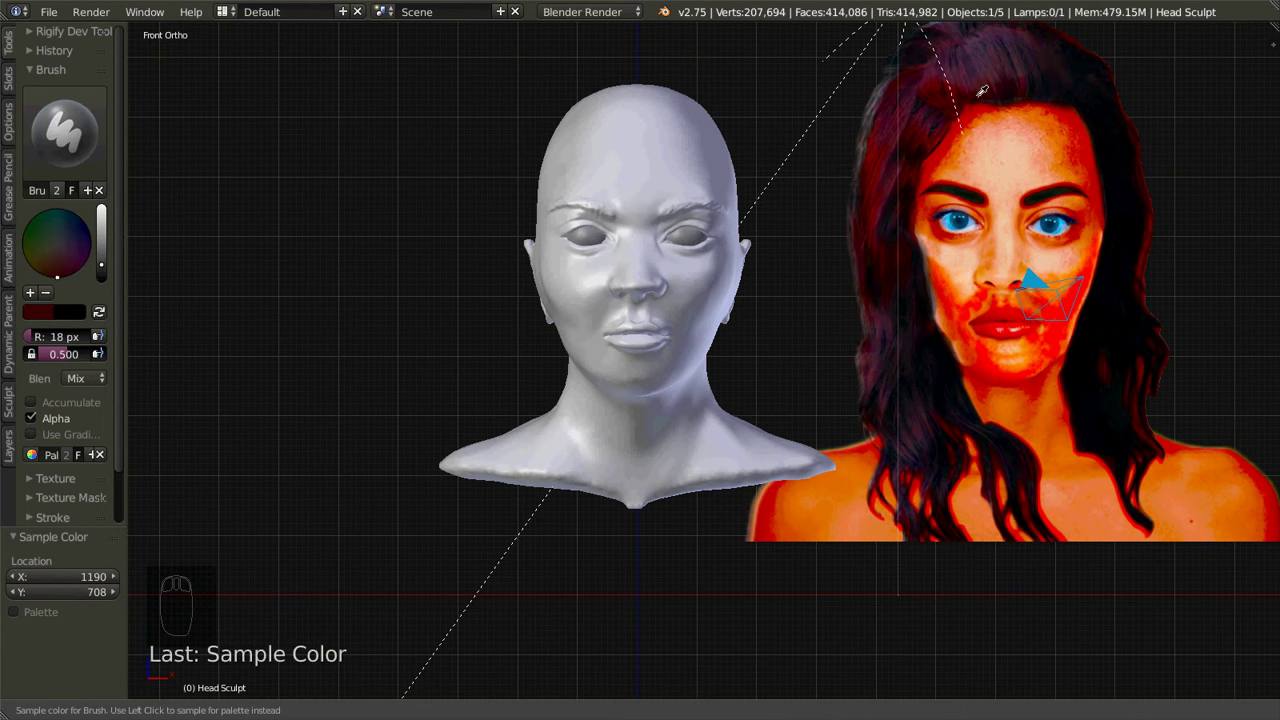
{"action": "left_click", "coordinate": [944, 146]}
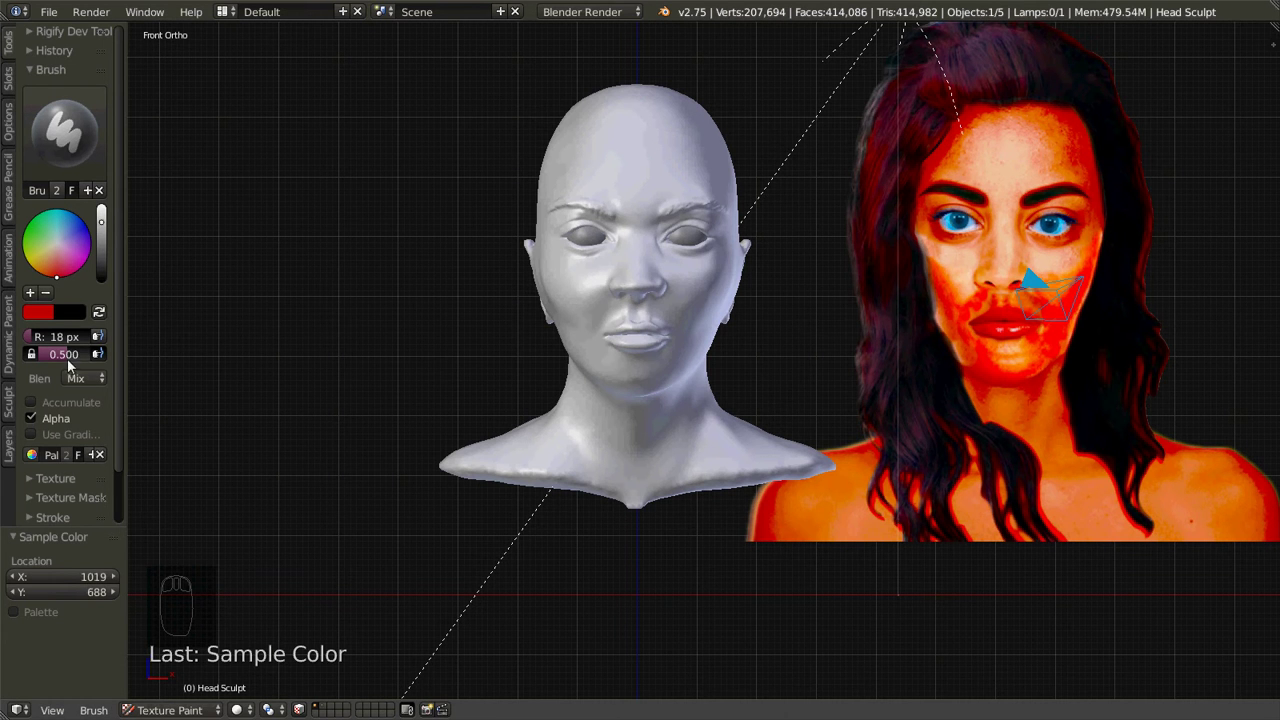
{"action": "left_click_drag", "start_coordinate": [61, 349], "coordinate": [62, 349]}
Step: Paint faint red strokes along the sculpt's jawline, lower cheeks and chin on both sides
{"action": "left_click_drag", "start_coordinate": [715, 285], "coordinate": [692, 330]}
{"action": "mouse_move", "coordinate": [658, 374]}
{"action": "left_mouse_down"}
{"action": "mouse_move", "coordinate": [711, 305]}
{"action": "mouse_move", "coordinate": [669, 368]}
{"action": "mouse_move", "coordinate": [586, 355]}
{"action": "left_mouse_up"}
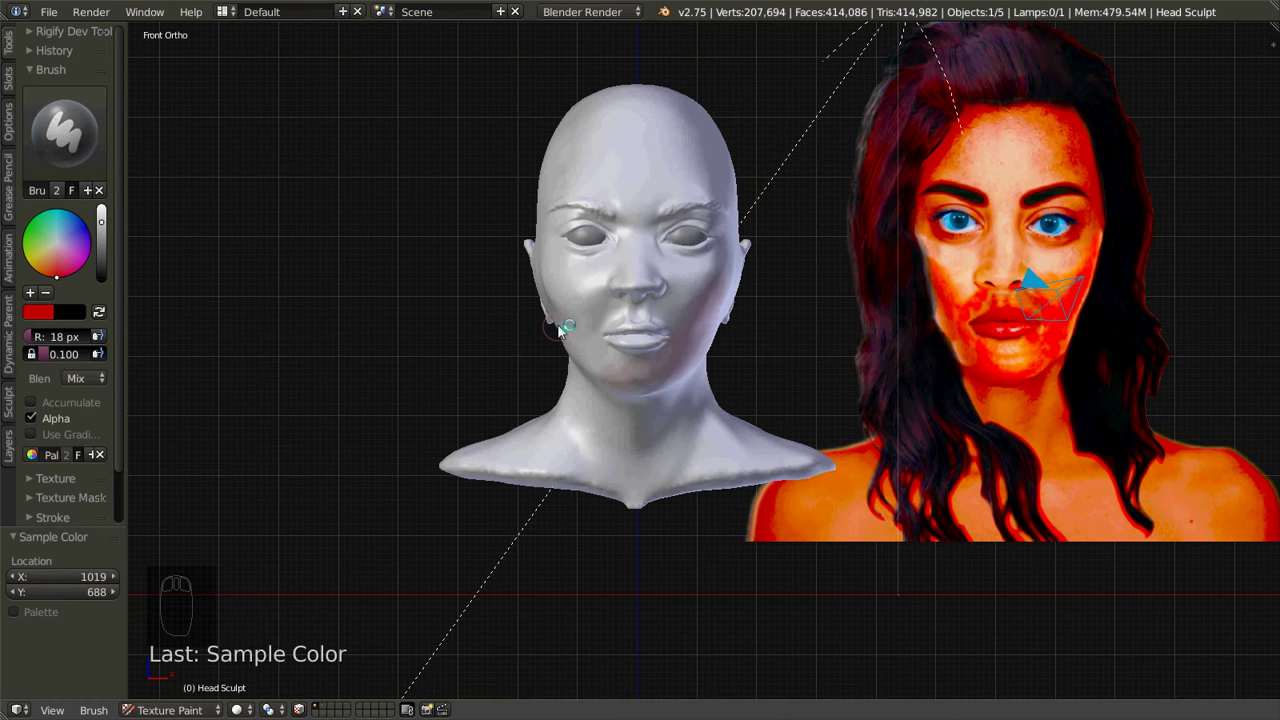
{"action": "mouse_move", "coordinate": [632, 363]}
{"action": "middle_mouse_down"}
{"action": "mouse_move", "coordinate": [583, 366]}
{"action": "mouse_move", "coordinate": [640, 366]}
{"action": "mouse_move", "coordinate": [637, 346]}
{"action": "middle_mouse_up"}
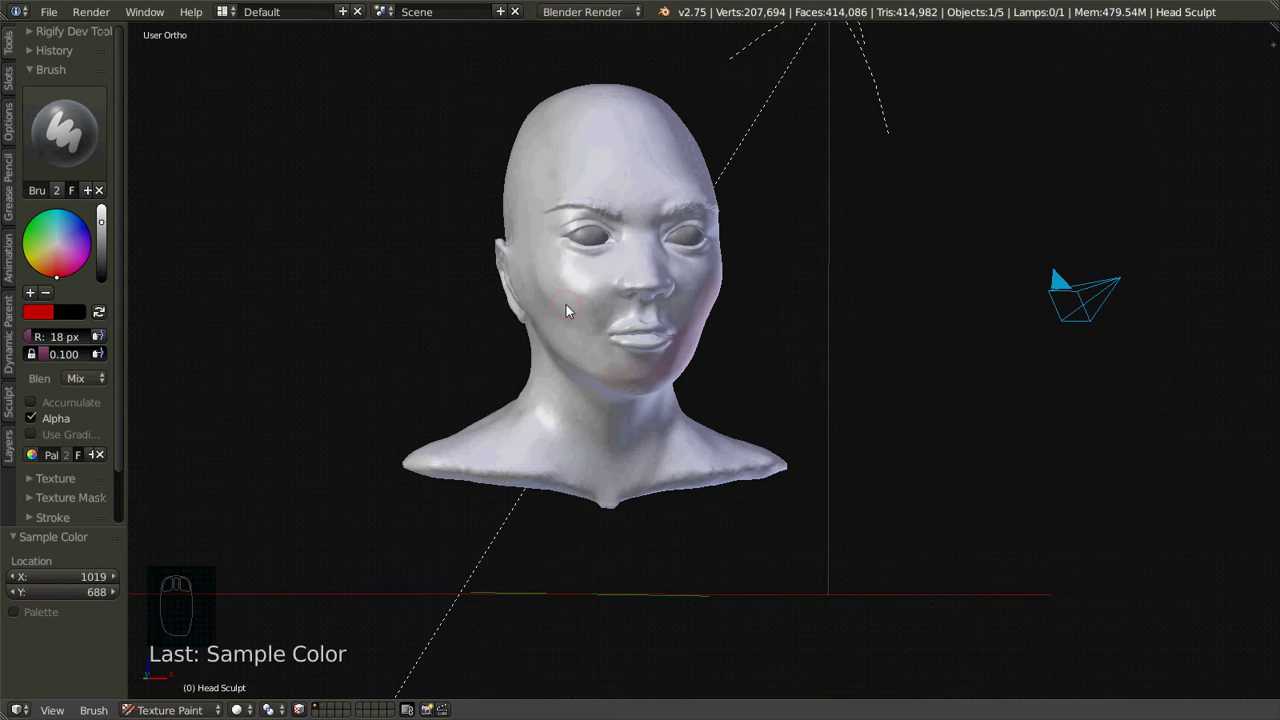
{"action": "key", "text": "KP_1"}
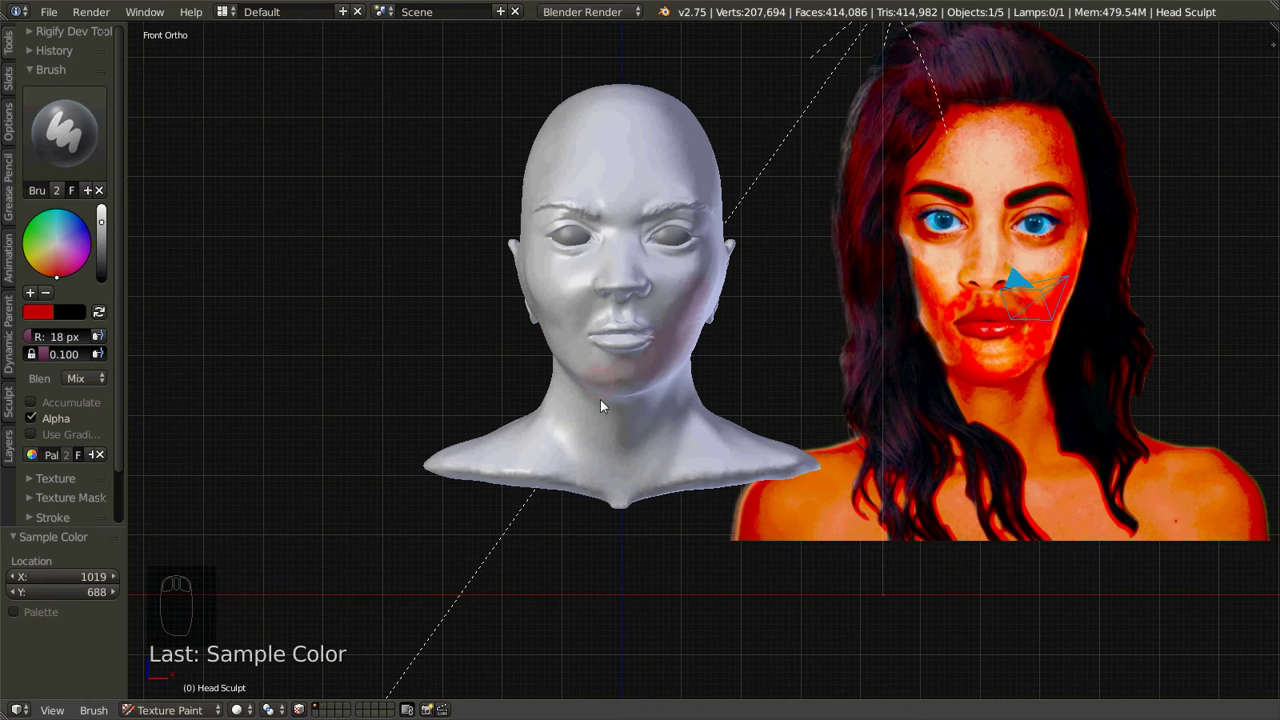
{"action": "scroll", "coordinate": [600, 405], "scroll_direction": "up", "scroll_amount": 3}
{"action": "left_click_drag", "start_coordinate": [618, 380], "coordinate": [692, 361]}
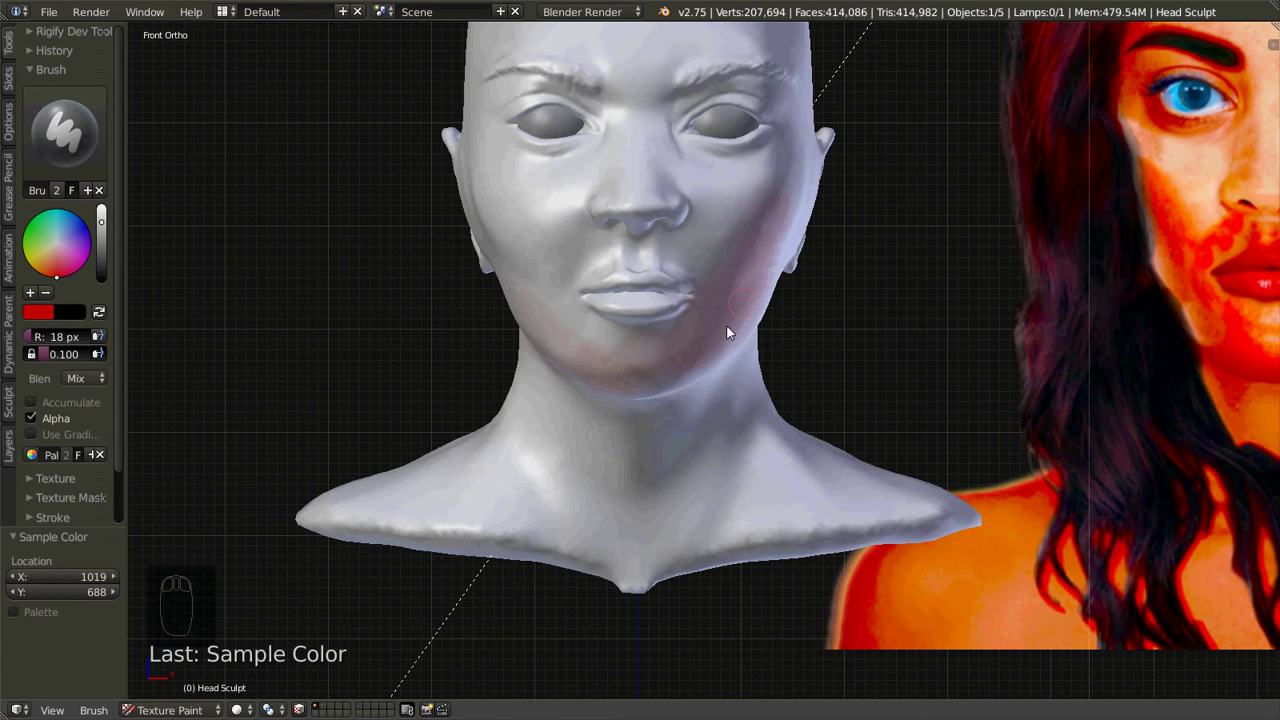
Step: Enlarge the brush to 37 px and build up the red along both sides of the jaw and cheeks
{"action": "key", "text": "bracketright"}
{"action": "key", "text": "bracketright"}
{"action": "key", "text": "bracketright"}
{"action": "key", "text": "bracketright"}
{"action": "key", "text": "bracketright"}
{"action": "key", "text": "bracketright"}
{"action": "key", "text": "bracketright"}
{"action": "key", "text": "bracketright"}
{"action": "key", "text": "bracketright"}
{"action": "key", "text": "bracketright"}
{"action": "key", "text": "bracketright"}
{"action": "mouse_move", "coordinate": [760, 240]}
{"action": "left_mouse_down"}
{"action": "mouse_move", "coordinate": [771, 228]}
{"action": "mouse_move", "coordinate": [748, 297]}
{"action": "mouse_move", "coordinate": [686, 374]}
{"action": "mouse_move", "coordinate": [671, 371]}
{"action": "left_mouse_up"}
{"action": "mouse_move", "coordinate": [468, 242]}
{"action": "left_mouse_down"}
{"action": "mouse_move", "coordinate": [521, 289]}
{"action": "mouse_move", "coordinate": [534, 254]}
{"action": "left_mouse_up"}
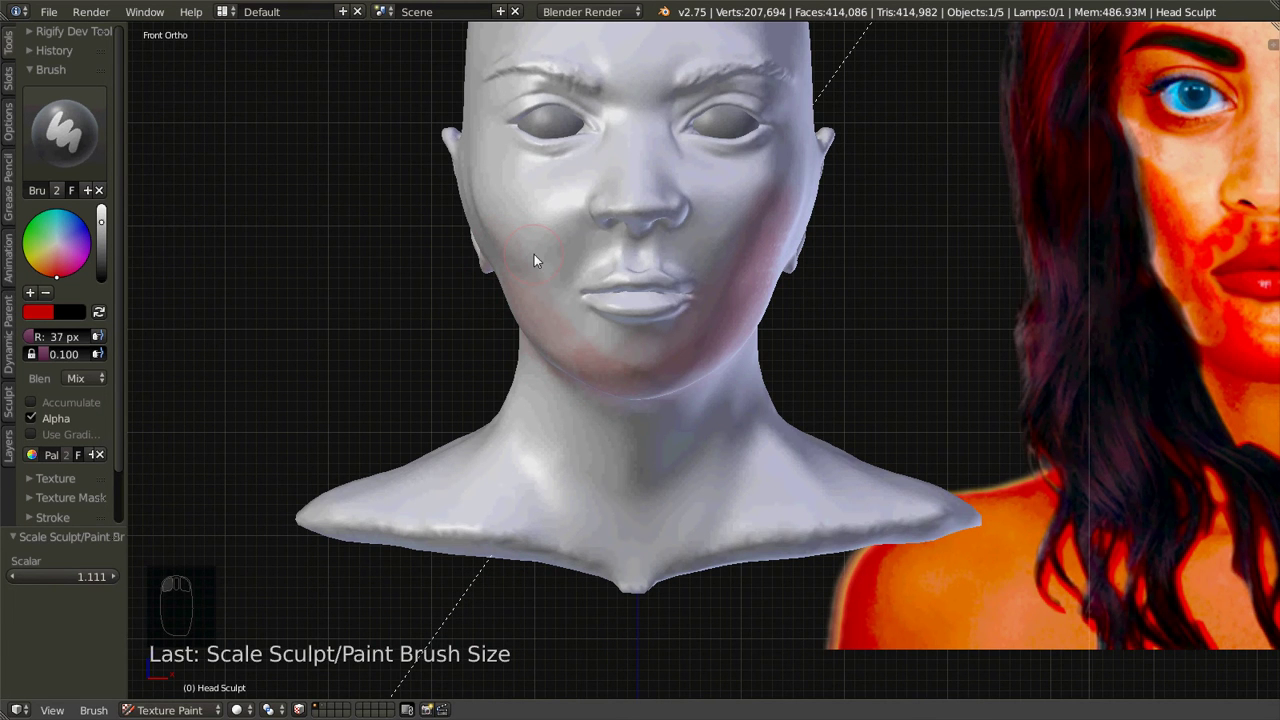
Step: Paint red over the sides of the forehead, the temples and the outer cheeks up to the ear
{"action": "middle_click_drag", "start_coordinate": [526, 113], "coordinate": [526, 293], "text": "shift"}
{"action": "mouse_move", "coordinate": [490, 207]}
{"action": "left_mouse_down"}
{"action": "mouse_move", "coordinate": [471, 345]}
{"action": "mouse_move", "coordinate": [487, 433]}
{"action": "mouse_move", "coordinate": [475, 308]}
{"action": "mouse_move", "coordinate": [504, 147]}
{"action": "mouse_move", "coordinate": [615, 47]}
{"action": "mouse_move", "coordinate": [707, 70]}
{"action": "mouse_move", "coordinate": [765, 118]}
{"action": "left_mouse_up"}
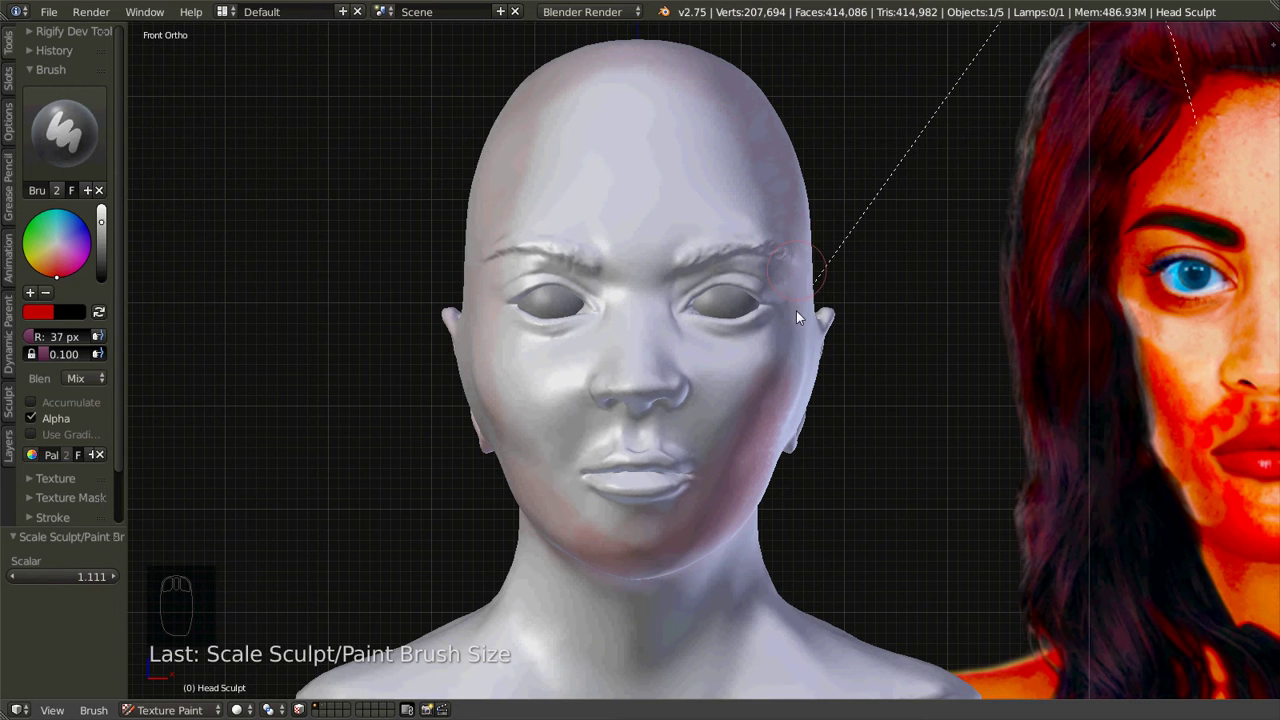
{"action": "middle_click_drag", "start_coordinate": [760, 275], "coordinate": [672, 260]}
{"action": "mouse_move", "coordinate": [780, 381]}
{"action": "left_mouse_down"}
{"action": "mouse_move", "coordinate": [761, 418]}
{"action": "mouse_move", "coordinate": [732, 274]}
{"action": "mouse_move", "coordinate": [704, 325]}
{"action": "left_mouse_up"}
{"action": "mouse_move", "coordinate": [733, 435]}
{"action": "left_mouse_down"}
{"action": "mouse_move", "coordinate": [795, 377]}
{"action": "mouse_move", "coordinate": [788, 197]}
{"action": "mouse_move", "coordinate": [690, 128]}
{"action": "mouse_move", "coordinate": [663, 54]}
{"action": "mouse_move", "coordinate": [734, 220]}
{"action": "mouse_move", "coordinate": [723, 120]}
{"action": "mouse_move", "coordinate": [688, 90]}
{"action": "mouse_move", "coordinate": [846, 150]}
{"action": "left_mouse_up"}
{"action": "left_click_drag", "start_coordinate": [866, 326], "coordinate": [800, 440]}
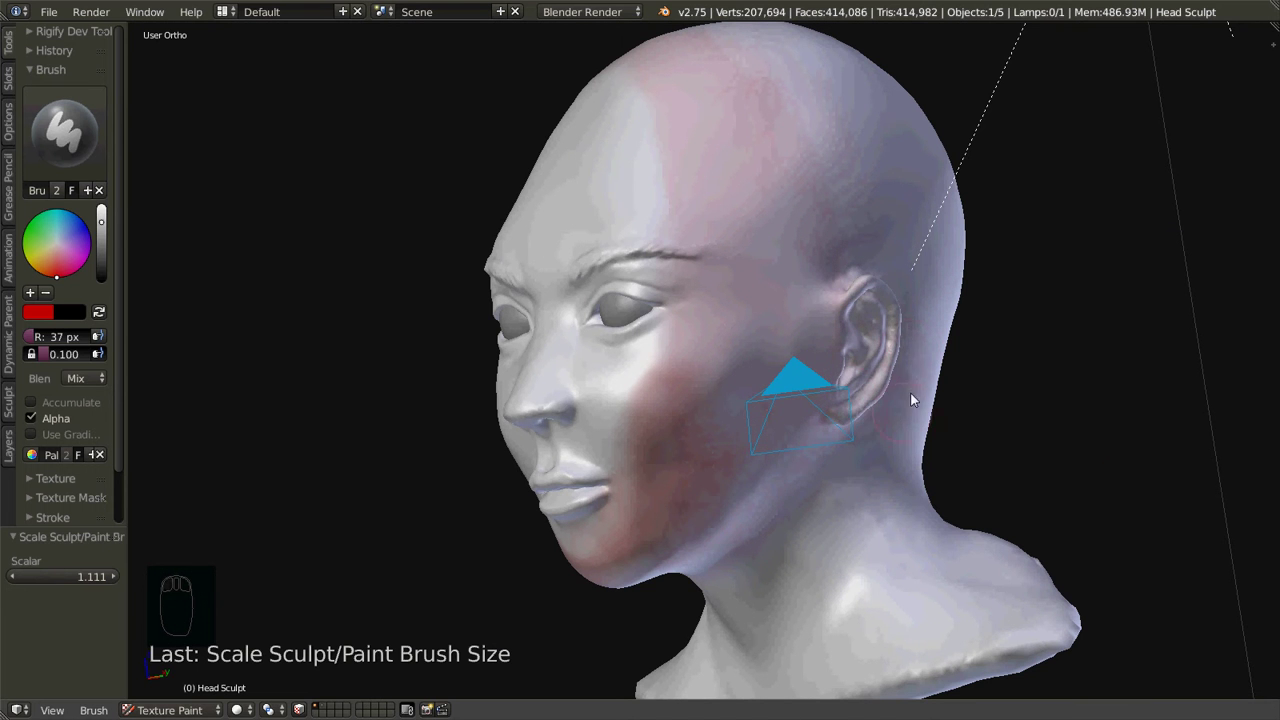
Step: Paint red on the ear and on the skin around and behind it
{"action": "mouse_move", "coordinate": [889, 279]}
{"action": "middle_mouse_down"}
{"action": "mouse_move", "coordinate": [759, 324]}
{"action": "mouse_move", "coordinate": [881, 298]}
{"action": "middle_mouse_up"}
{"action": "mouse_move", "coordinate": [881, 298]}
{"action": "left_mouse_down"}
{"action": "mouse_move", "coordinate": [914, 371]}
{"action": "mouse_move", "coordinate": [883, 274]}
{"action": "mouse_move", "coordinate": [866, 371]}
{"action": "mouse_move", "coordinate": [884, 356]}
{"action": "mouse_move", "coordinate": [925, 386]}
{"action": "left_mouse_up"}
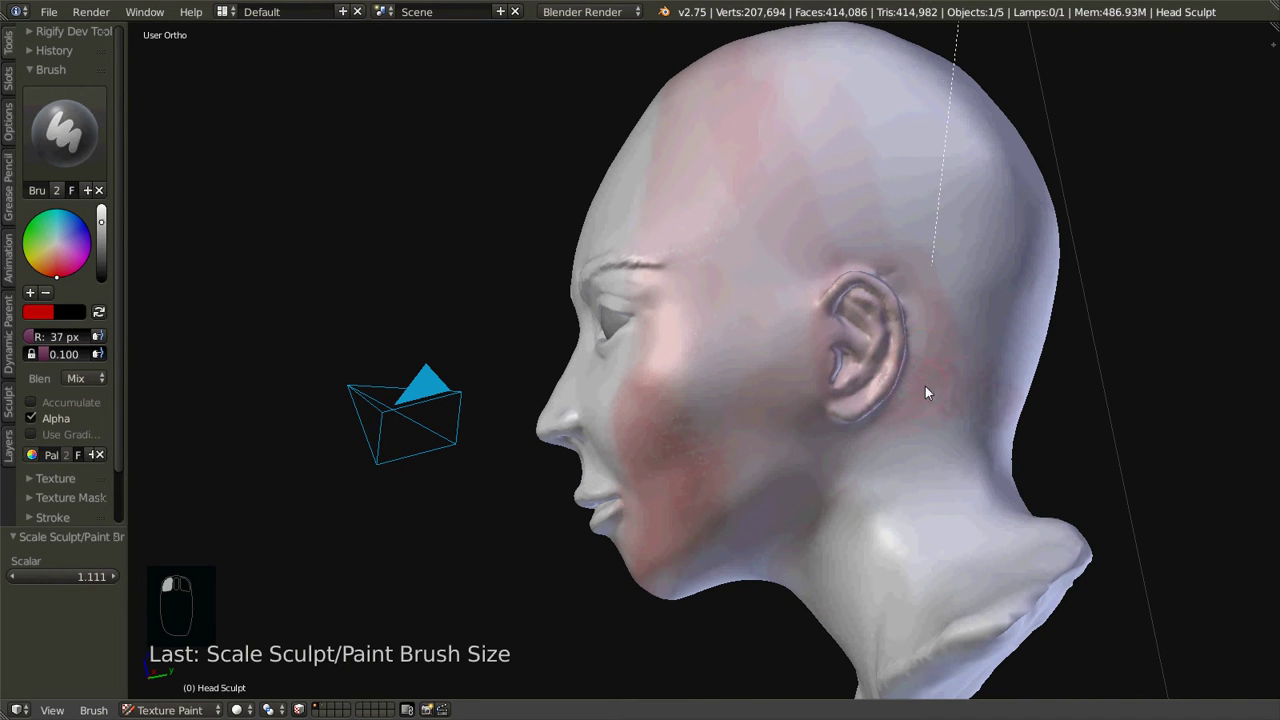
{"action": "middle_click_drag", "start_coordinate": [895, 347], "coordinate": [822, 335]}
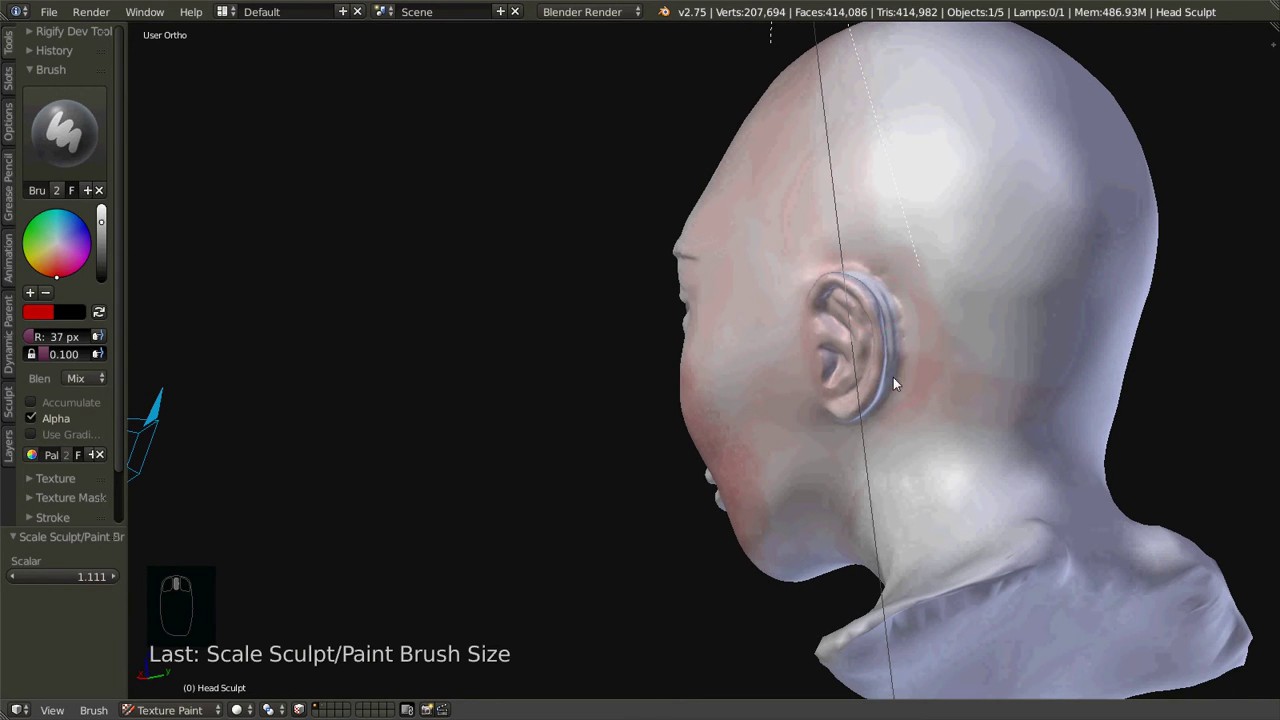
{"action": "middle_click_drag", "start_coordinate": [881, 341], "coordinate": [929, 274]}
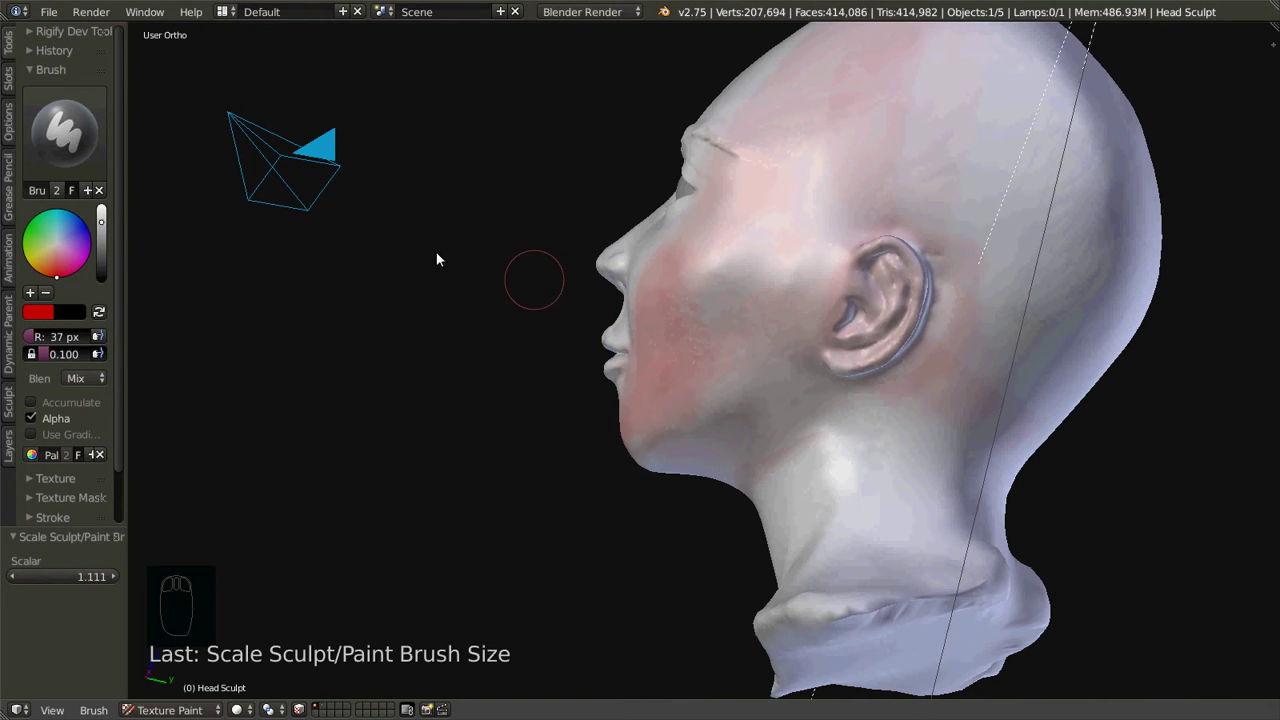
Step: Turn off the Occlude and Normal limits in the project paint settings and return to the brush settings
{"action": "left_click", "coordinate": [5, 128]}
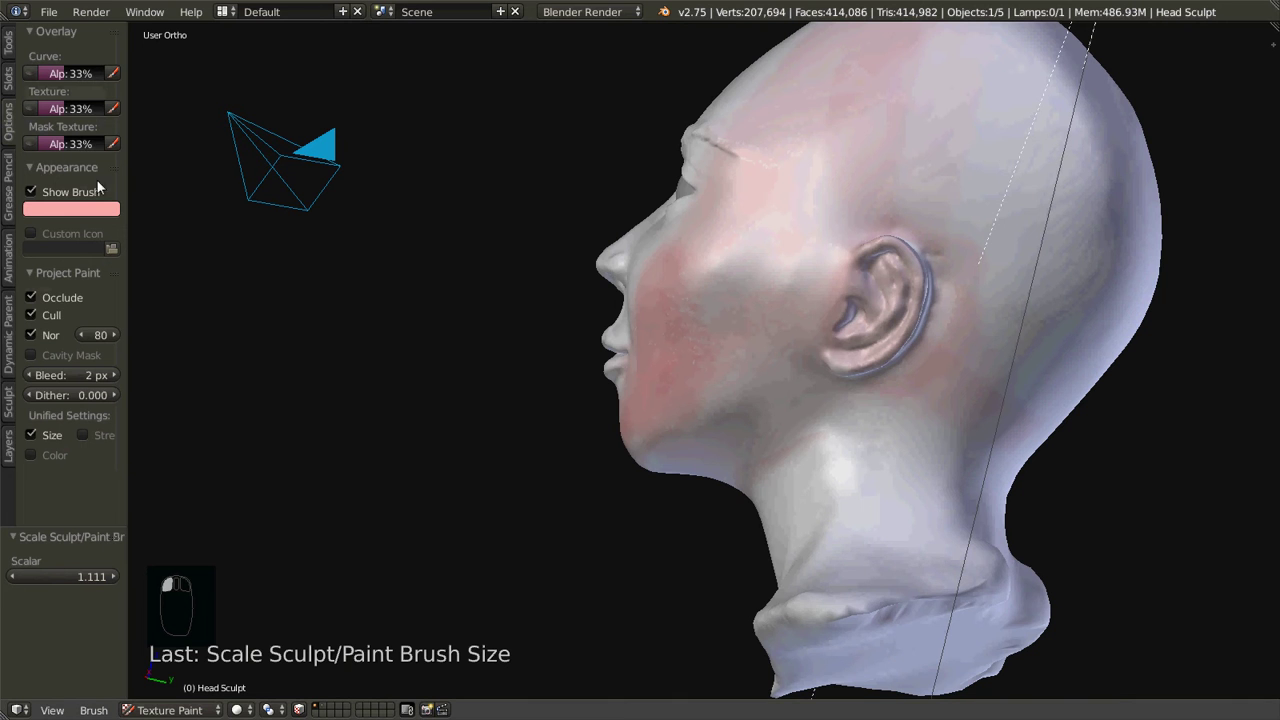
{"action": "left_click", "coordinate": [33, 315]}
{"action": "left_click", "coordinate": [29, 297]}
{"action": "left_click", "coordinate": [29, 314]}
{"action": "left_click", "coordinate": [31, 336]}
{"action": "left_click", "coordinate": [8, 42]}
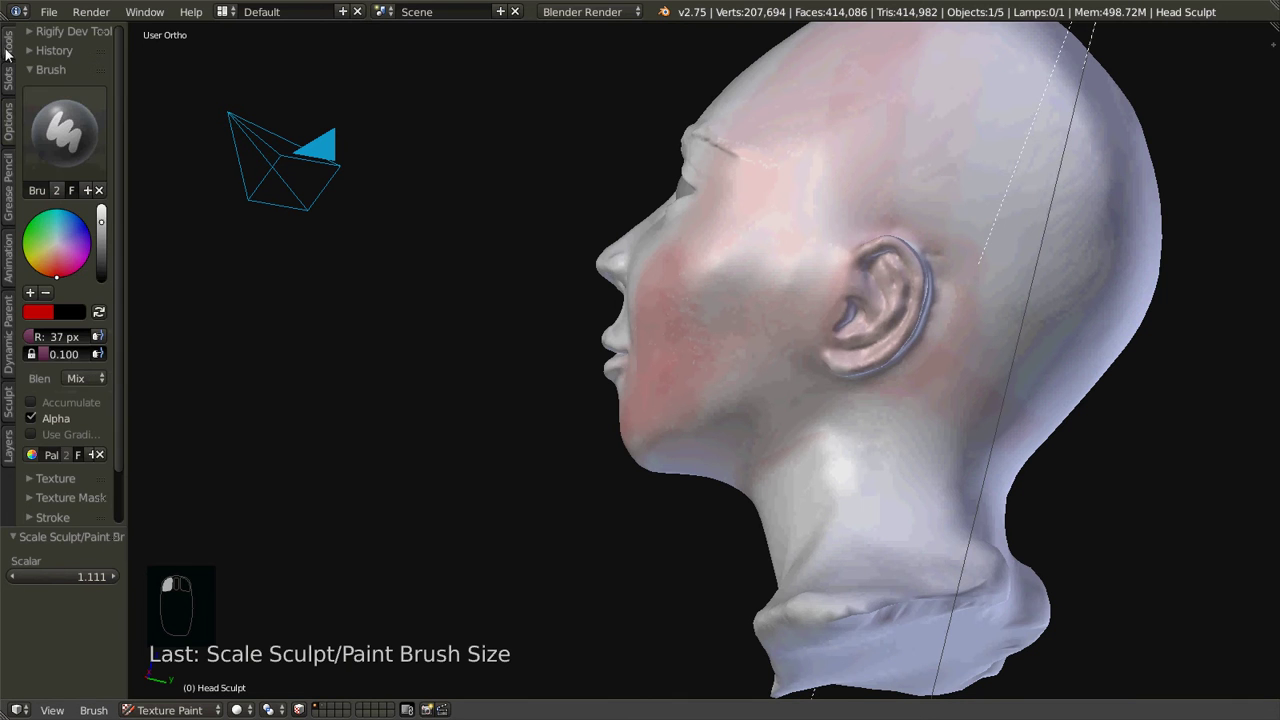
Step: Paint the ear a stronger red inside and behind its folds, blending into the surrounding skin and cheek
{"action": "mouse_move", "coordinate": [926, 258]}
{"action": "left_mouse_down"}
{"action": "mouse_move", "coordinate": [902, 335]}
{"action": "mouse_move", "coordinate": [845, 370]}
{"action": "left_mouse_up"}
{"action": "middle_click_drag", "start_coordinate": [980, 322], "coordinate": [856, 311]}
{"action": "mouse_move", "coordinate": [906, 318]}
{"action": "left_mouse_down"}
{"action": "mouse_move", "coordinate": [913, 349]}
{"action": "mouse_move", "coordinate": [903, 249]}
{"action": "left_mouse_up"}
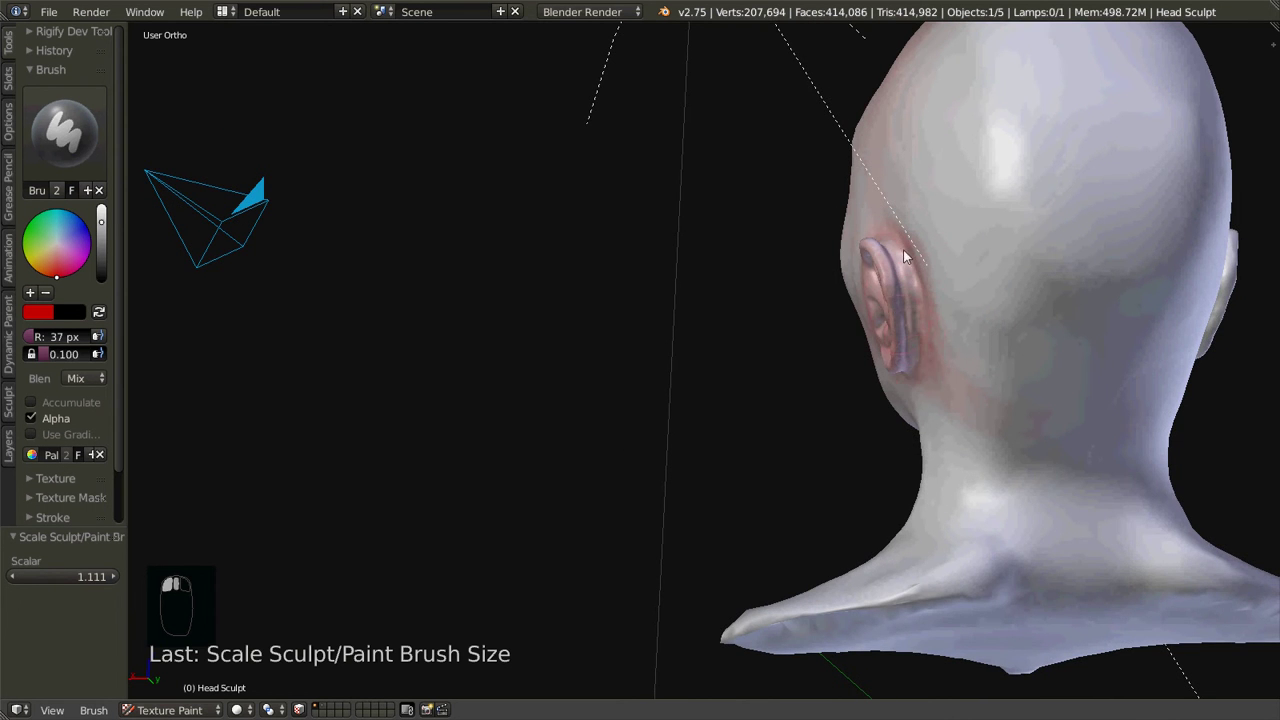
{"action": "mouse_move", "coordinate": [889, 287]}
{"action": "middle_mouse_down"}
{"action": "mouse_move", "coordinate": [947, 293]}
{"action": "mouse_move", "coordinate": [875, 268]}
{"action": "mouse_move", "coordinate": [700, 256]}
{"action": "mouse_move", "coordinate": [880, 389]}
{"action": "mouse_move", "coordinate": [860, 368]}
{"action": "mouse_move", "coordinate": [763, 398]}
{"action": "mouse_move", "coordinate": [535, 303]}
{"action": "mouse_move", "coordinate": [700, 300]}
{"action": "mouse_move", "coordinate": [869, 262]}
{"action": "middle_mouse_up"}
{"action": "mouse_move", "coordinate": [851, 236]}
{"action": "left_mouse_down"}
{"action": "mouse_move", "coordinate": [829, 394]}
{"action": "mouse_move", "coordinate": [775, 424]}
{"action": "mouse_move", "coordinate": [741, 480]}
{"action": "left_mouse_up"}
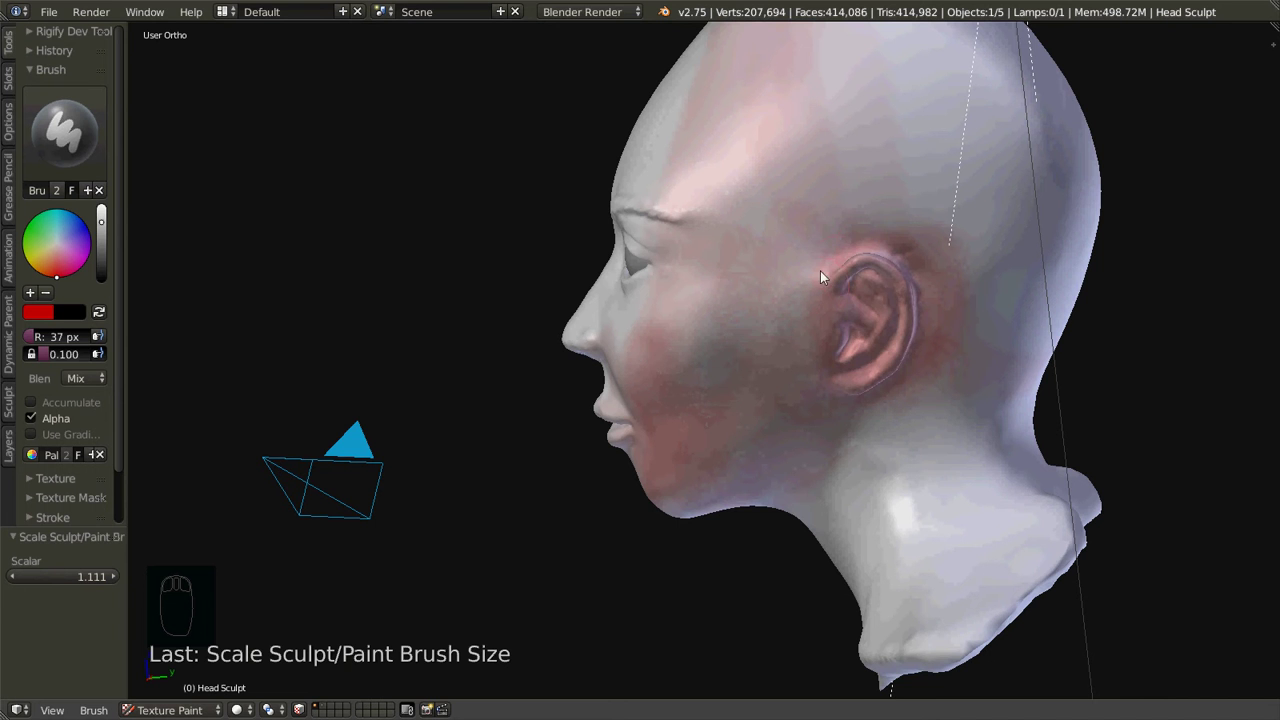
{"action": "mouse_move", "coordinate": [856, 368]}
{"action": "left_mouse_down"}
{"action": "mouse_move", "coordinate": [848, 293]}
{"action": "mouse_move", "coordinate": [855, 378]}
{"action": "left_mouse_up"}
{"action": "left_click_drag", "start_coordinate": [885, 290], "coordinate": [864, 353]}
{"action": "mouse_move", "coordinate": [979, 319]}
{"action": "left_mouse_down"}
{"action": "mouse_move", "coordinate": [957, 368]}
{"action": "mouse_move", "coordinate": [940, 310]}
{"action": "mouse_move", "coordinate": [1021, 342]}
{"action": "mouse_move", "coordinate": [1021, 390]}
{"action": "left_mouse_up"}
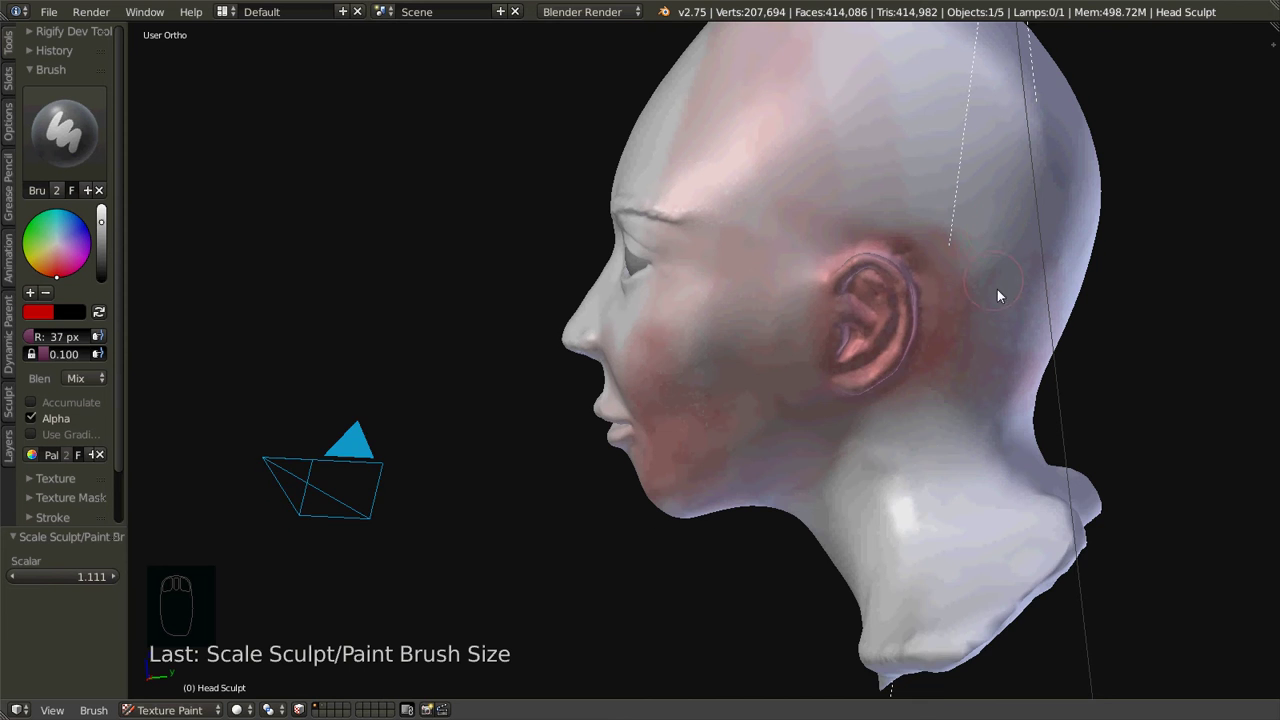
Step: Paint light red over the side, top and back of the skull and down to the nape
{"action": "scroll", "coordinate": [990, 284], "scroll_direction": "up", "scroll_amount": 3, "text": "shift"}
{"action": "scroll", "coordinate": [983, 280], "scroll_direction": "up", "scroll_amount": 5, "text": "shift"}
{"action": "mouse_move", "coordinate": [835, 165]}
{"action": "left_mouse_down"}
{"action": "mouse_move", "coordinate": [847, 352]}
{"action": "mouse_move", "coordinate": [948, 325]}
{"action": "mouse_move", "coordinate": [917, 223]}
{"action": "mouse_move", "coordinate": [1000, 417]}
{"action": "left_mouse_up"}
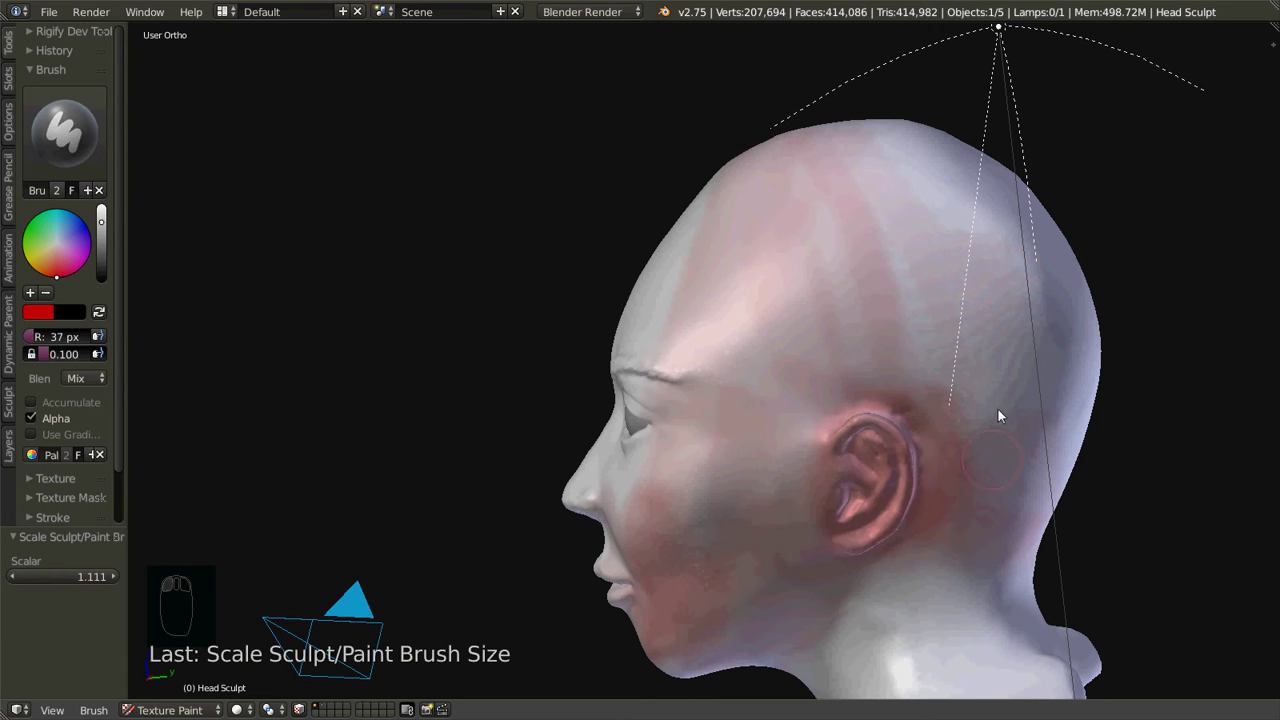
{"action": "middle_click_drag", "start_coordinate": [1050, 377], "coordinate": [934, 390]}
{"action": "mouse_move", "coordinate": [992, 212]}
{"action": "left_mouse_down"}
{"action": "mouse_move", "coordinate": [1053, 313]}
{"action": "mouse_move", "coordinate": [1130, 259]}
{"action": "mouse_move", "coordinate": [1160, 257]}
{"action": "left_mouse_up"}
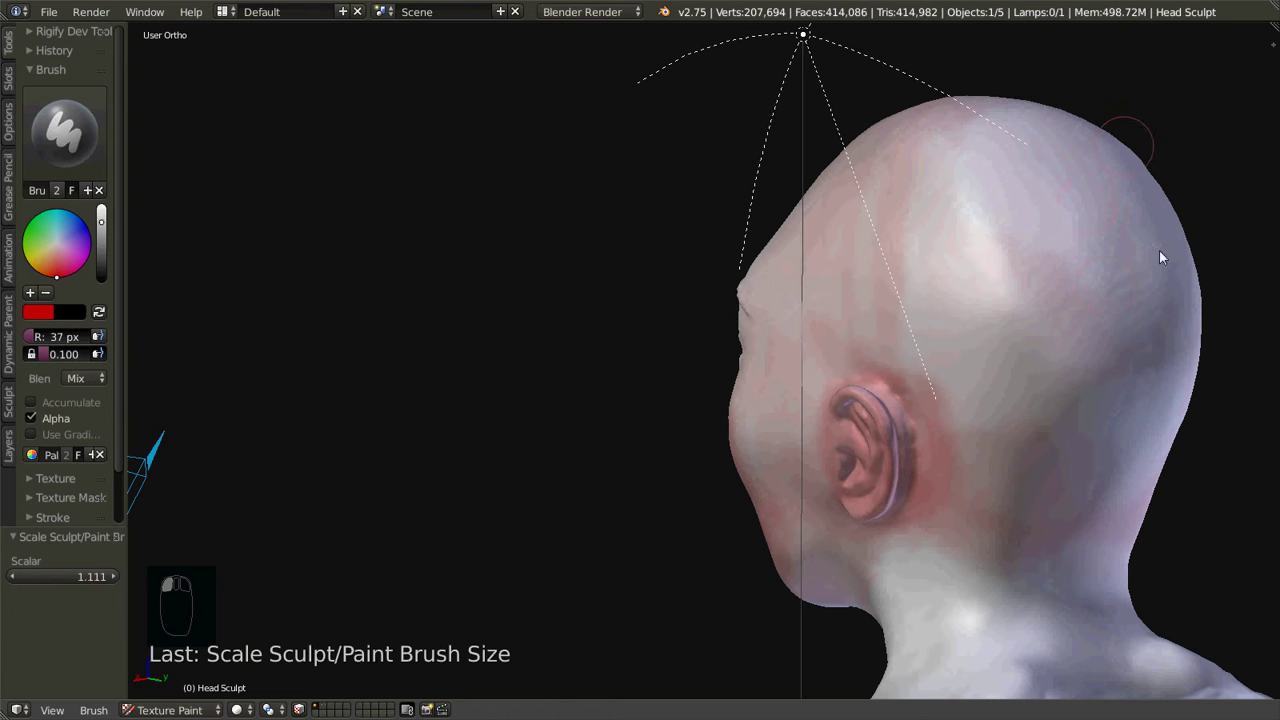
{"action": "mouse_move", "coordinate": [1046, 566]}
{"action": "left_mouse_down"}
{"action": "mouse_move", "coordinate": [997, 473]}
{"action": "mouse_move", "coordinate": [948, 436]}
{"action": "mouse_move", "coordinate": [905, 320]}
{"action": "mouse_move", "coordinate": [954, 160]}
{"action": "left_mouse_up"}
{"action": "middle_click_drag", "start_coordinate": [821, 152], "coordinate": [828, 278]}
Step: Sample light orange from the chin of the saturated reference in front view as the brush colour
{"action": "key", "text": "KP_1"}
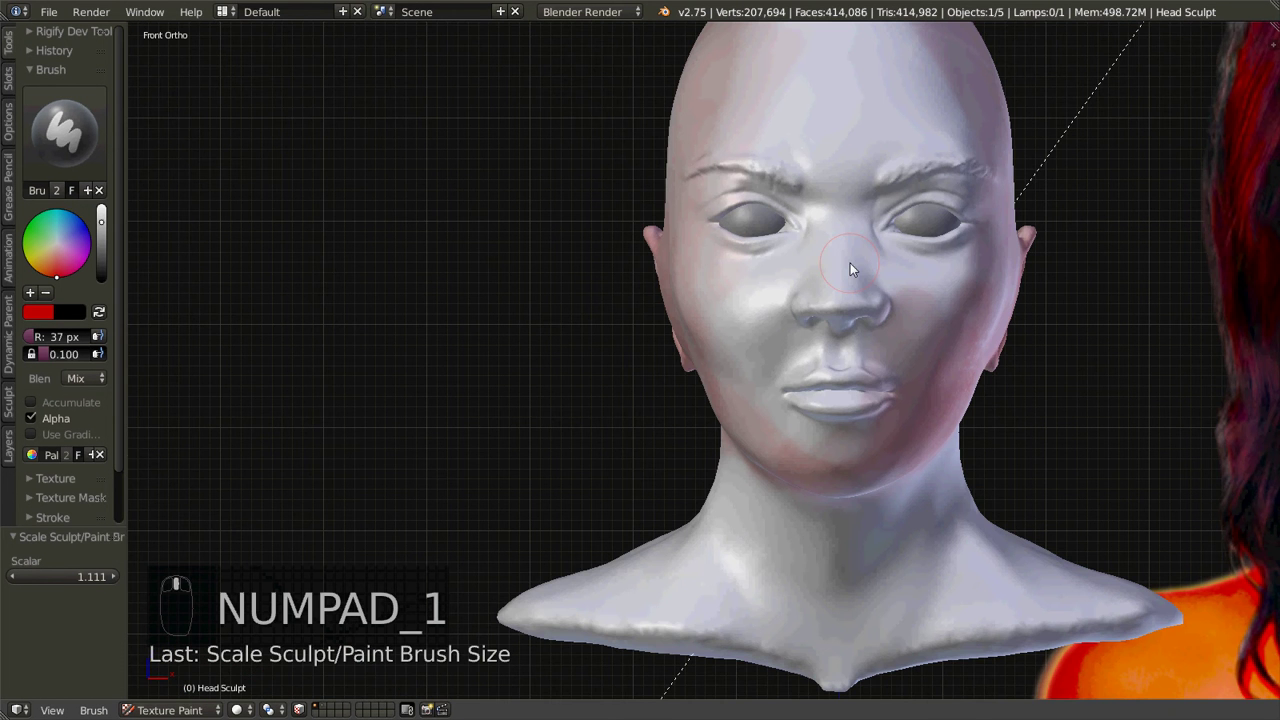
{"action": "scroll", "coordinate": [734, 260], "scroll_direction": "up", "scroll_amount": 18, "text": "ctrl"}
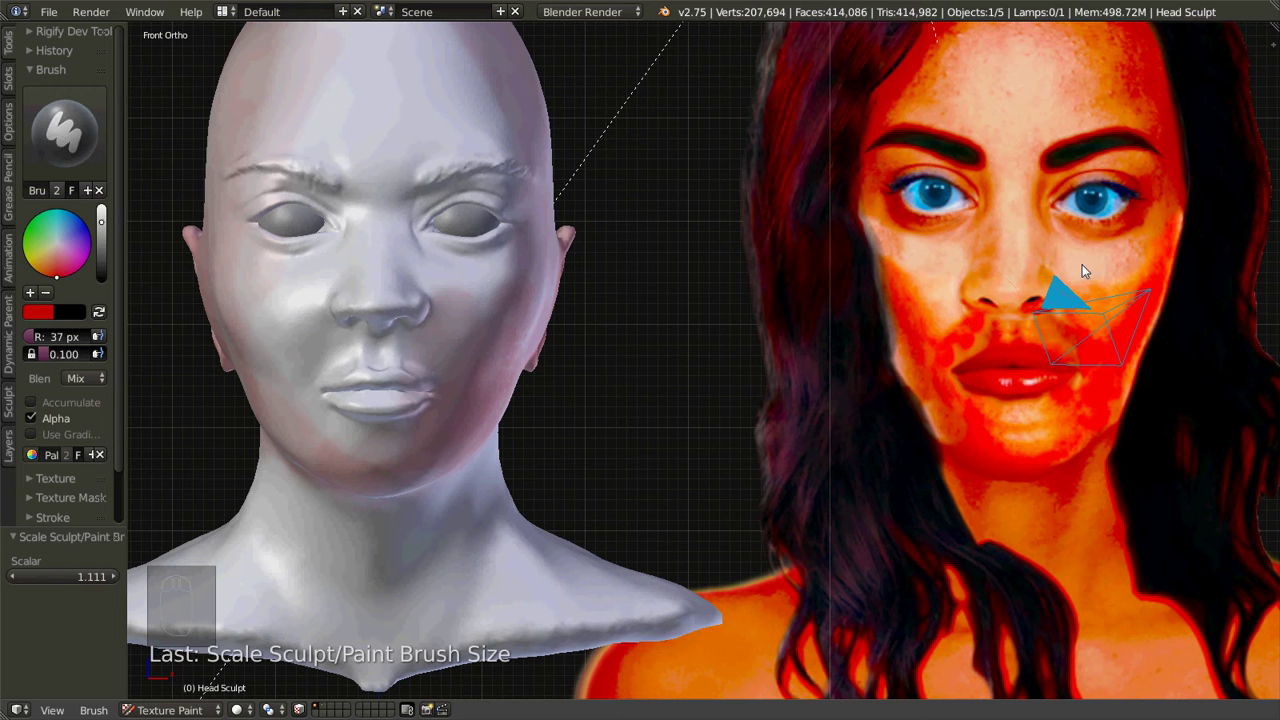
{"action": "key", "text": "s"}
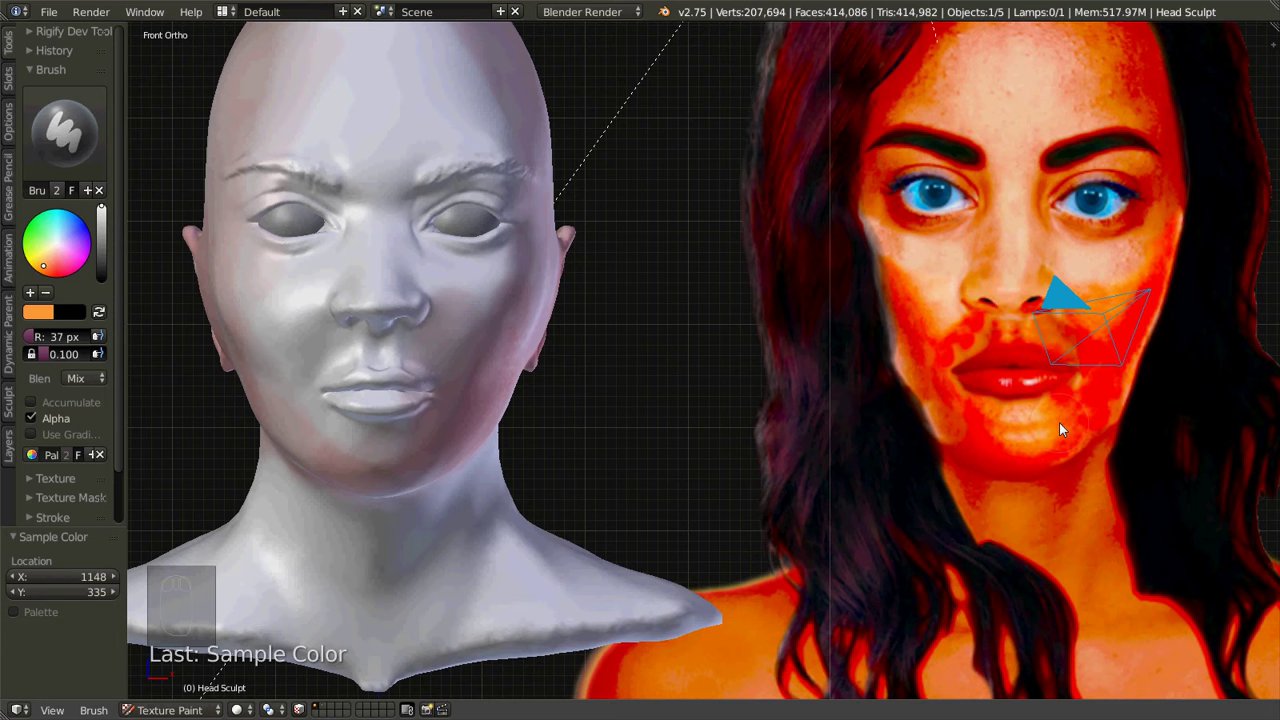
Step: Paint orange over the sculpt's chin, around the mouth and onto the upper lip area
{"action": "left_click_drag", "start_coordinate": [418, 386], "coordinate": [390, 385]}
{"action": "scroll", "coordinate": [400, 420], "scroll_direction": "up", "scroll_amount": 2}
{"action": "mouse_move", "coordinate": [371, 449]}
{"action": "left_mouse_down"}
{"action": "mouse_move", "coordinate": [337, 443]}
{"action": "mouse_move", "coordinate": [297, 408]}
{"action": "left_mouse_up"}
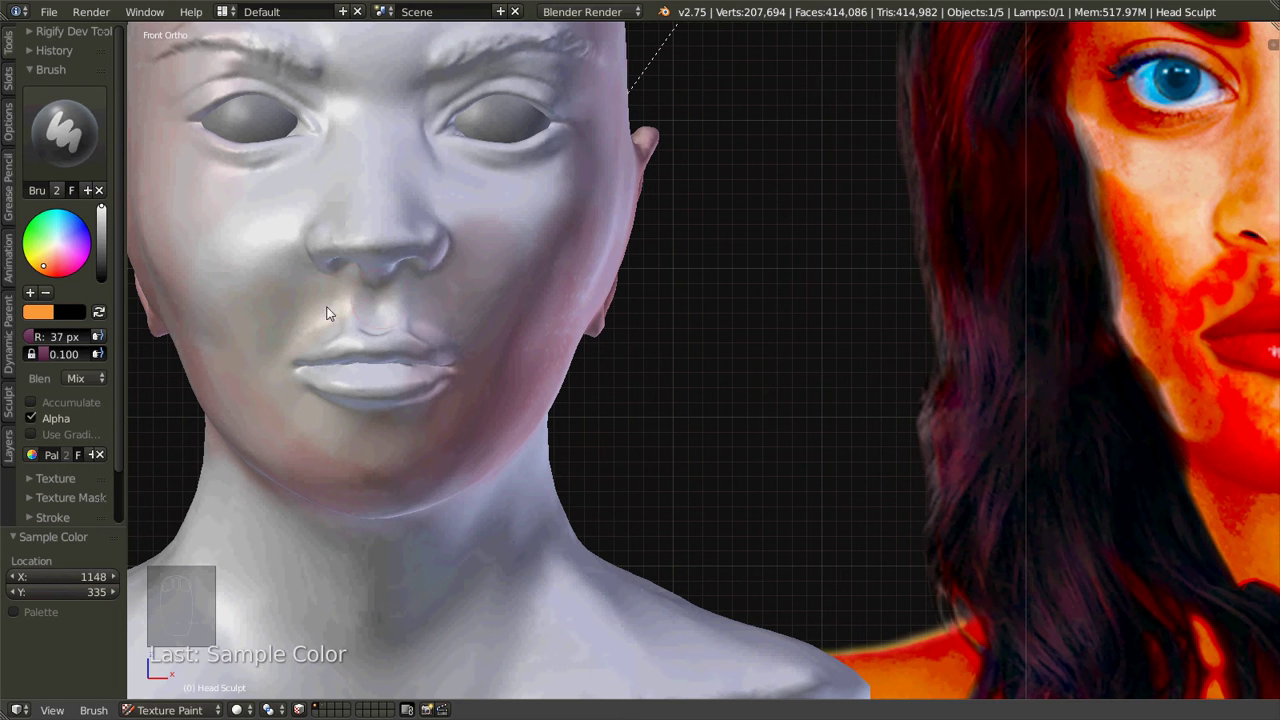
{"action": "scroll", "coordinate": [491, 337], "scroll_direction": "down", "scroll_amount": 2}
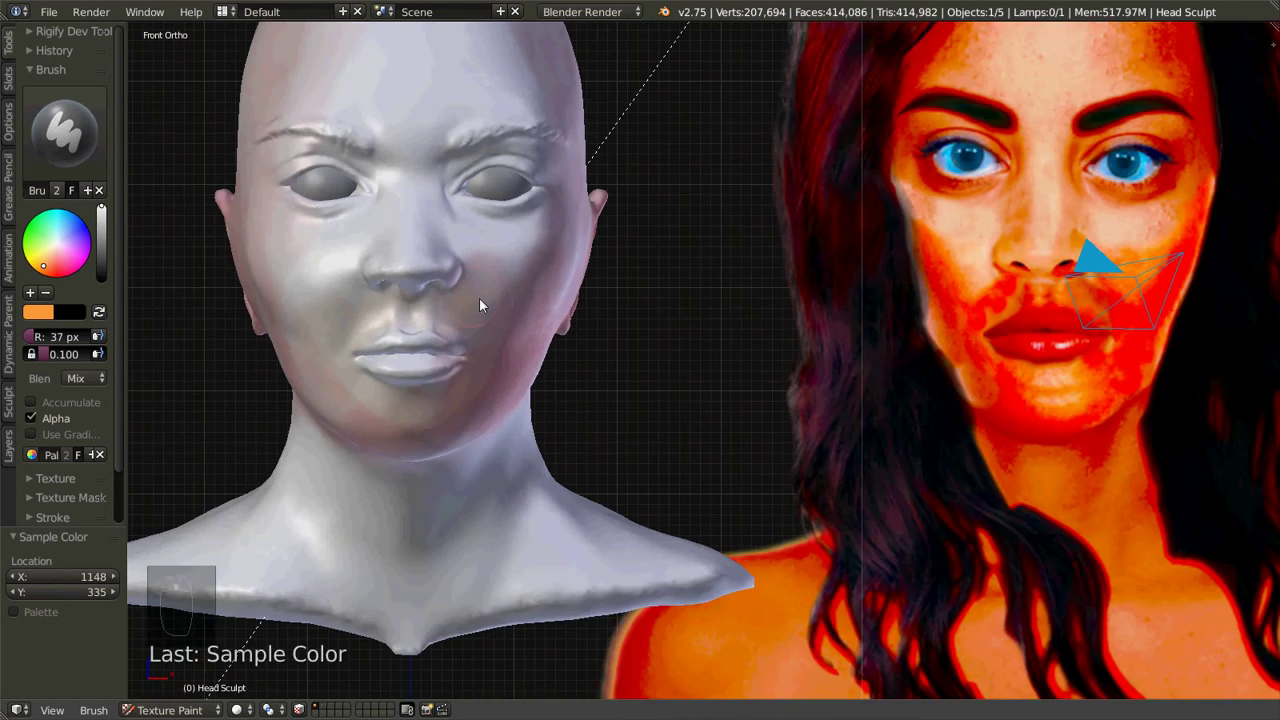
{"action": "left_click_drag", "start_coordinate": [421, 318], "coordinate": [350, 329]}
{"action": "left_click_drag", "start_coordinate": [305, 367], "coordinate": [364, 419]}
Step: Paint orange over the nose and both cheeks below the eyes
{"action": "mouse_move", "coordinate": [444, 223]}
{"action": "left_mouse_down"}
{"action": "mouse_move", "coordinate": [509, 266]}
{"action": "mouse_move", "coordinate": [457, 217]}
{"action": "left_mouse_up"}
{"action": "mouse_move", "coordinate": [490, 290]}
{"action": "left_mouse_down"}
{"action": "mouse_move", "coordinate": [444, 221]}
{"action": "mouse_move", "coordinate": [485, 262]}
{"action": "left_mouse_up"}
{"action": "left_click_drag", "start_coordinate": [311, 245], "coordinate": [321, 242]}
{"action": "mouse_move", "coordinate": [309, 306]}
{"action": "left_mouse_down"}
{"action": "mouse_move", "coordinate": [294, 258]}
{"action": "mouse_move", "coordinate": [366, 203]}
{"action": "left_mouse_up"}
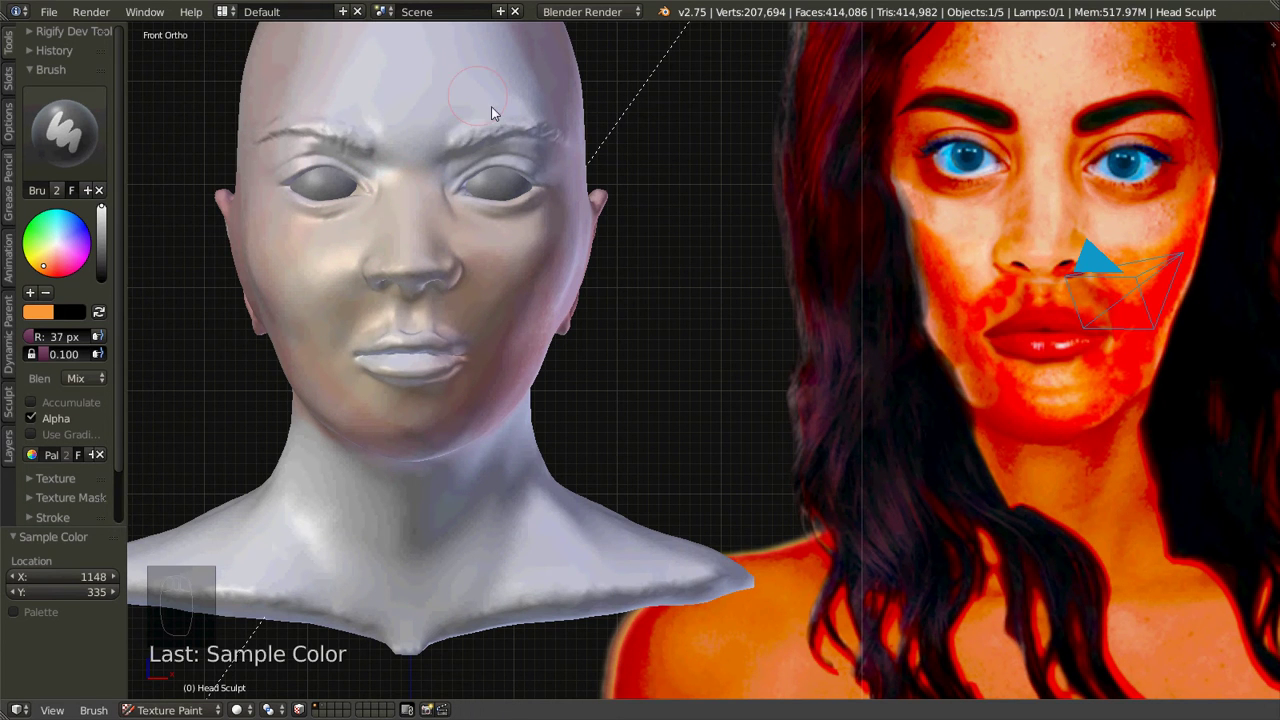
Step: Paint orange over the centre of the forehead and blend it into the reddish sides
{"action": "scroll", "coordinate": [400, 160], "scroll_direction": "up", "scroll_amount": 8, "text": "shift"}
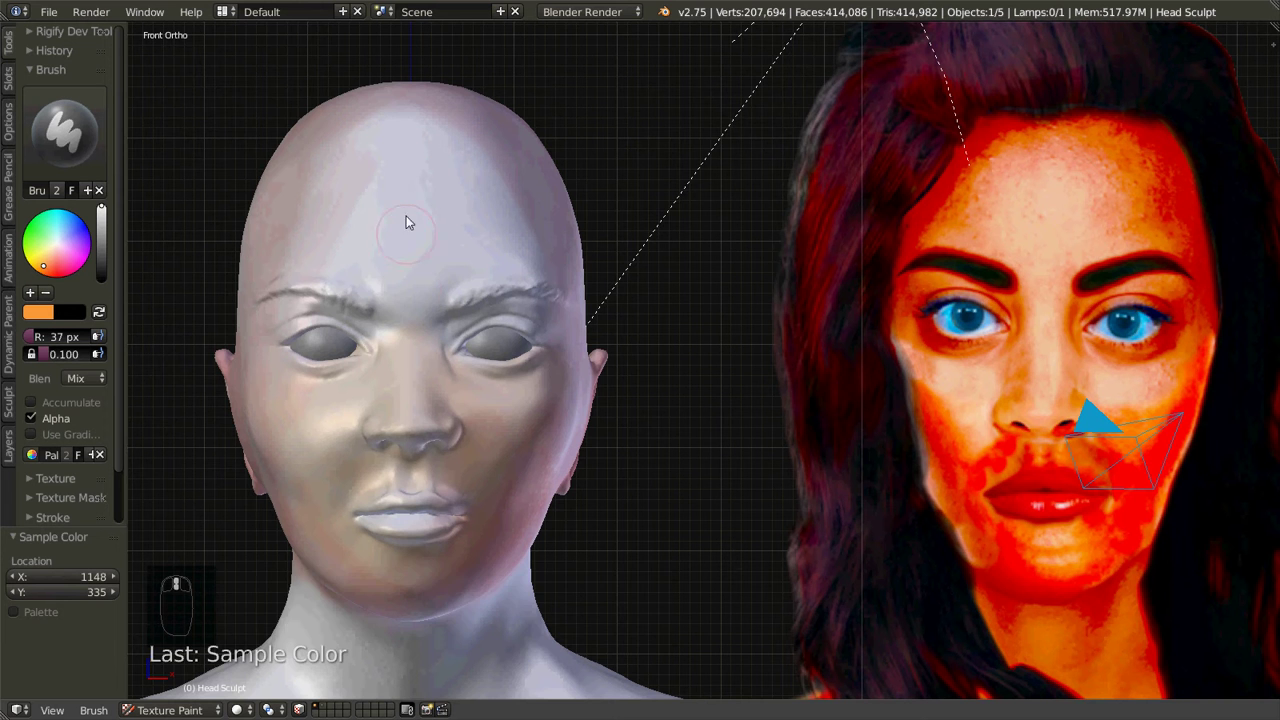
{"action": "left_click_drag", "start_coordinate": [405, 222], "coordinate": [373, 196], "text": "shift"}
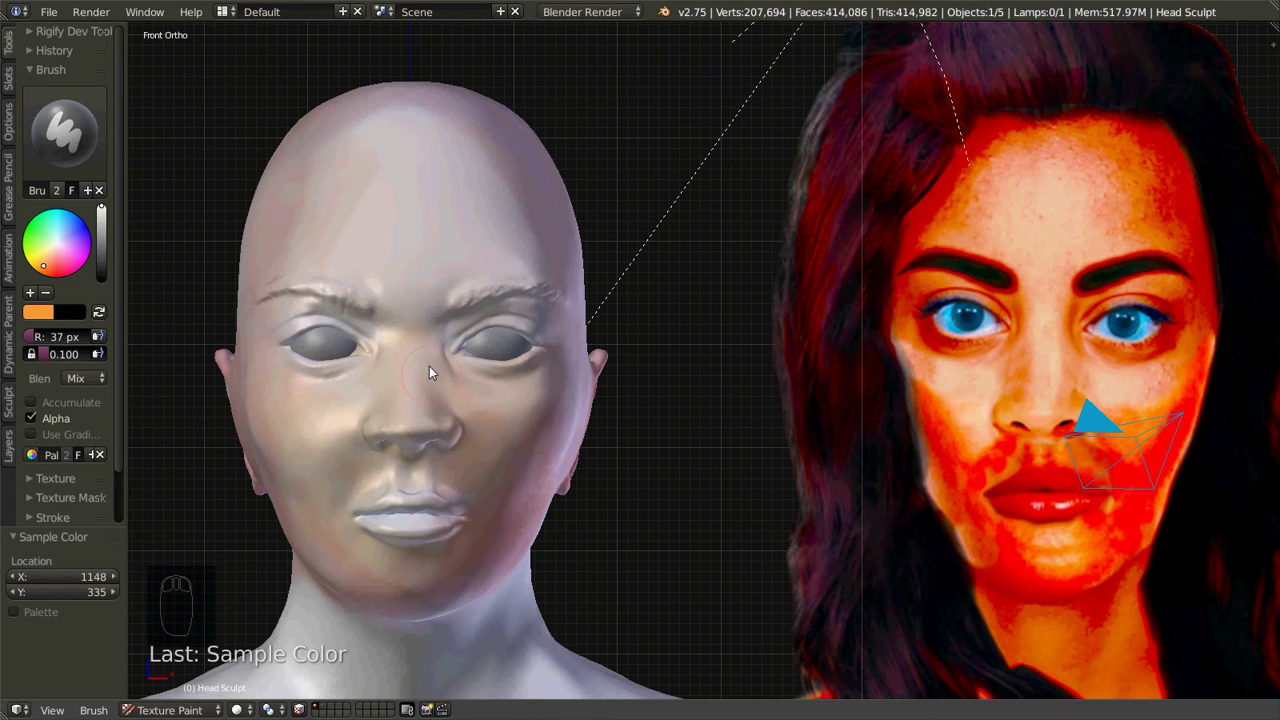
{"action": "middle_click_drag", "start_coordinate": [381, 457], "coordinate": [380, 197], "text": "shift"}
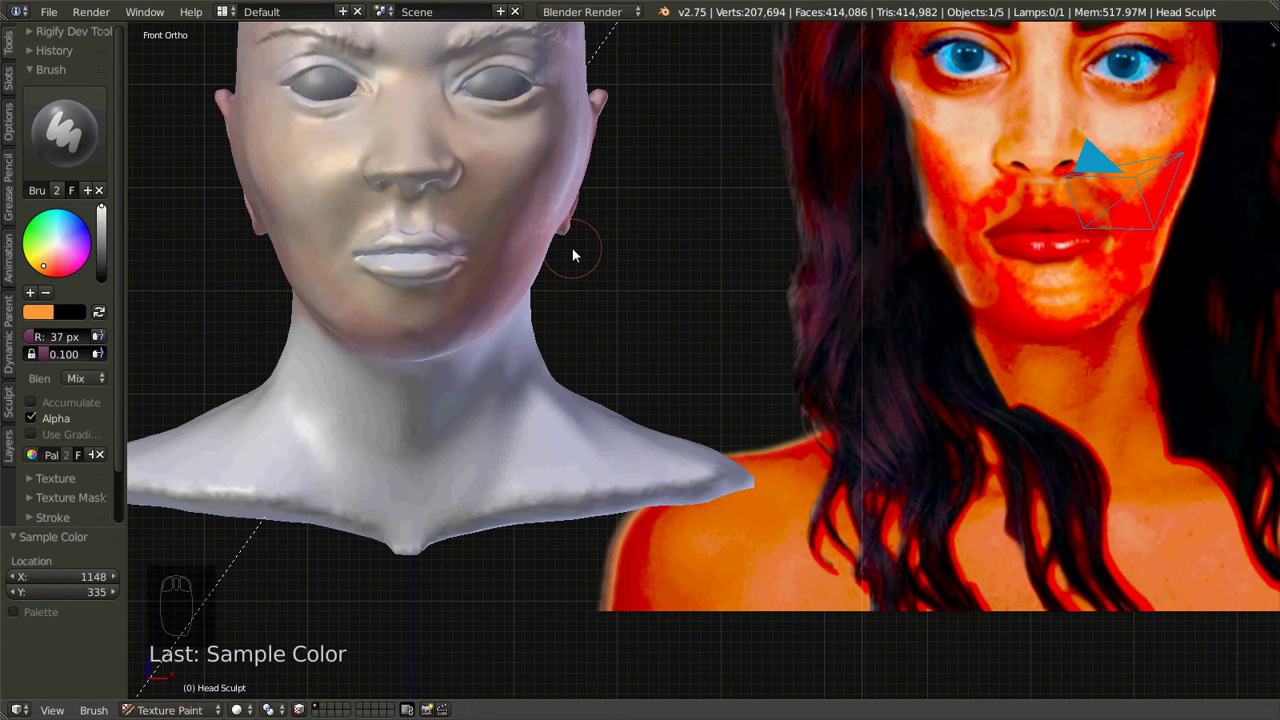
Step: Sample deep orange from the lower neck of the saturated reference and enlarge the brush radius to 82 px
{"action": "key", "text": "s"}
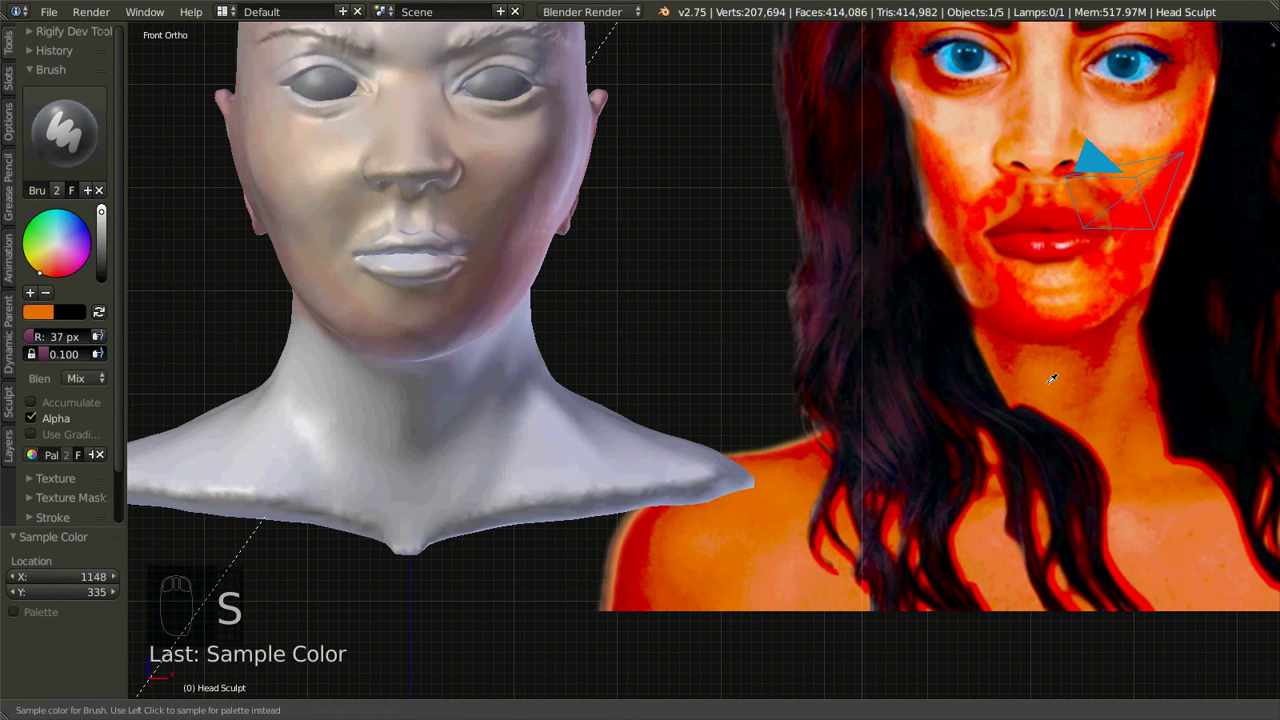
{"action": "left_click", "coordinate": [1125, 460]}
{"action": "left_click_drag", "start_coordinate": [454, 409], "coordinate": [454, 424]}
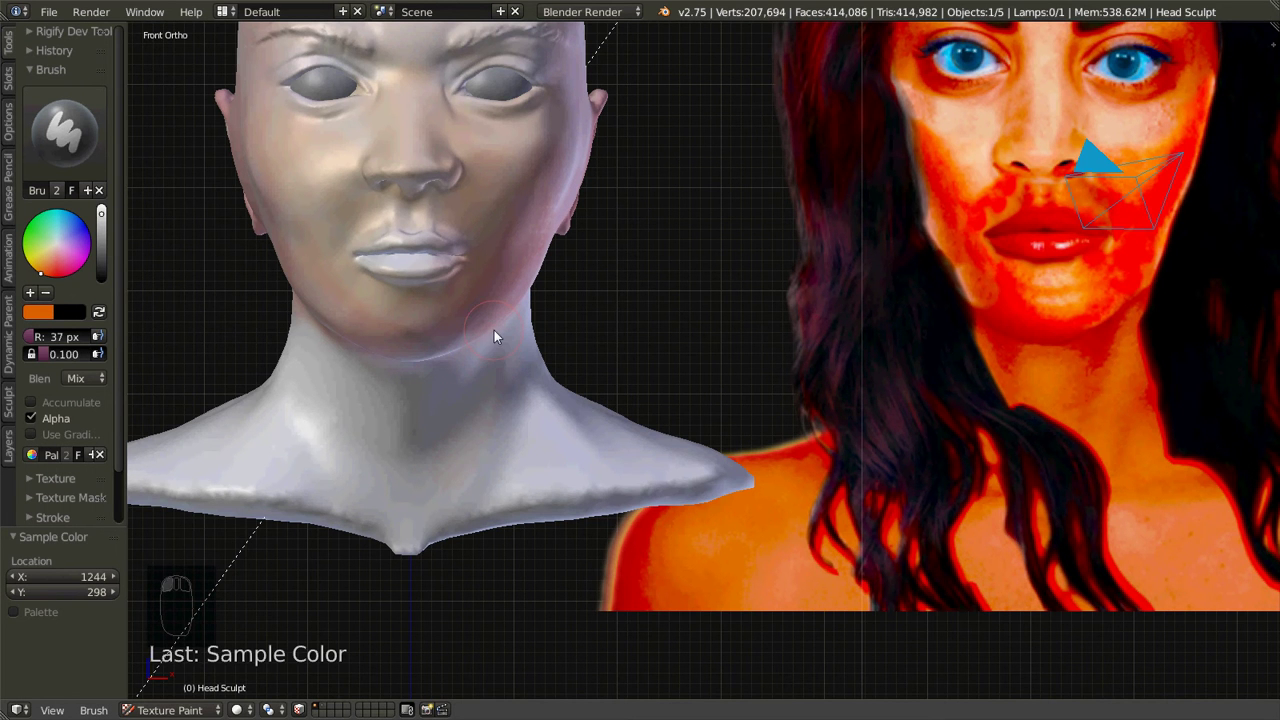
{"action": "key", "text": "bracketright"}
{"action": "key", "text": "bracketright"}
{"action": "key", "text": "bracketright"}
{"action": "key", "text": "bracketright"}
{"action": "key", "text": "bracketright"}
{"action": "key", "text": "bracketright"}
{"action": "key", "text": "bracketright"}
{"action": "key", "text": "bracketright"}
{"action": "key", "text": "bracketright"}
{"action": "key", "text": "bracketright"}
{"action": "key", "text": "bracketright"}
{"action": "key", "text": "bracketright"}
{"action": "key", "text": "bracketright"}
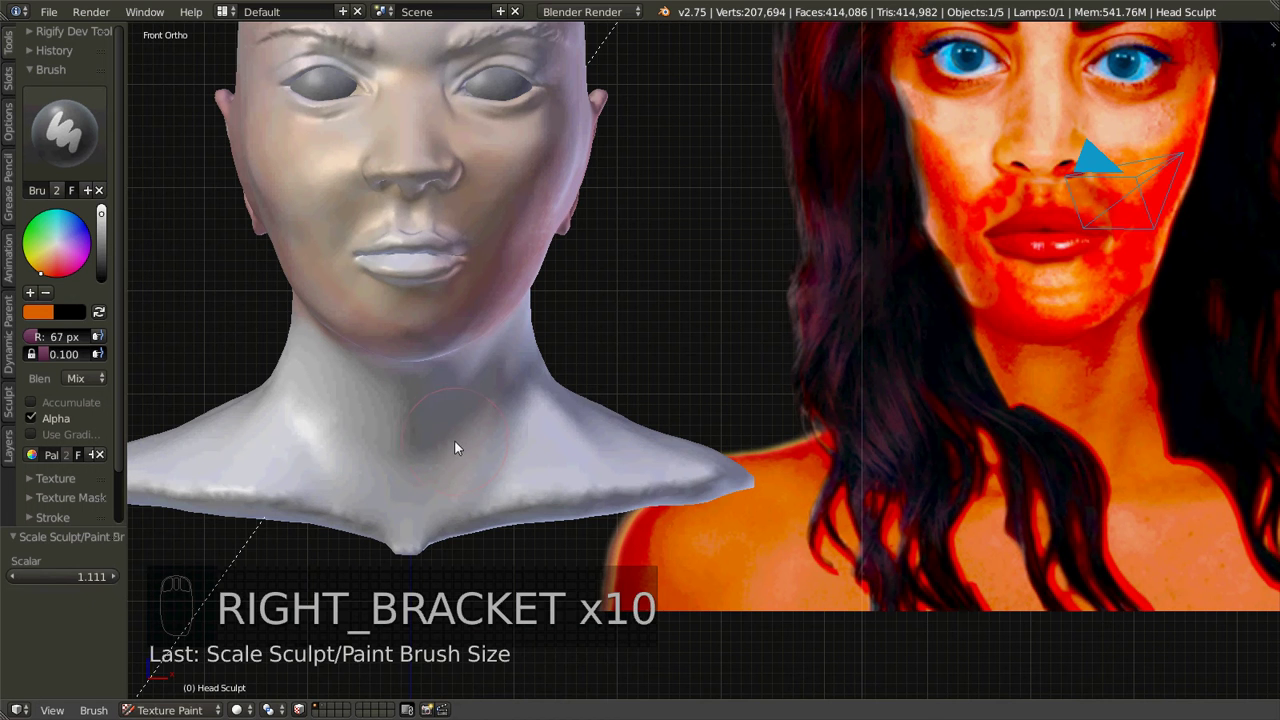
Step: Paint deep orange over the front, sides and back of the sculpt's neck
{"action": "middle_click_drag", "start_coordinate": [394, 424], "coordinate": [366, 423]}
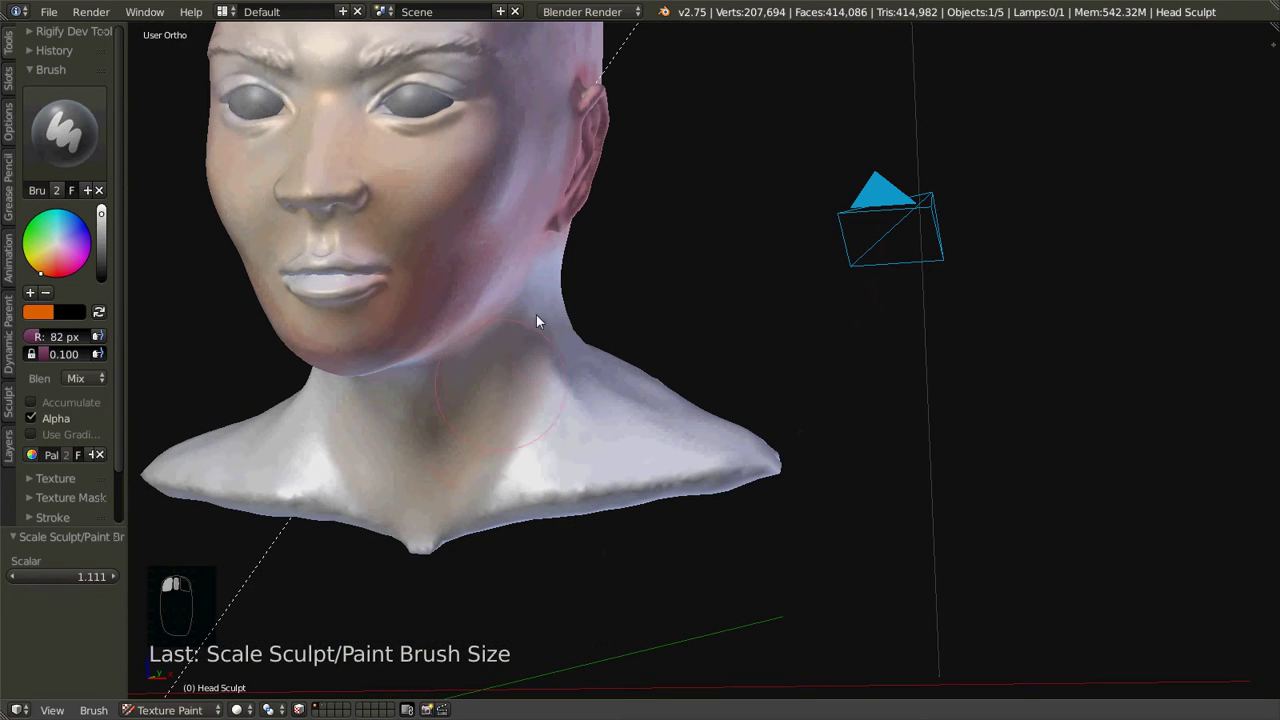
{"action": "mouse_move", "coordinate": [534, 323]}
{"action": "middle_mouse_down"}
{"action": "mouse_move", "coordinate": [423, 449]}
{"action": "mouse_move", "coordinate": [481, 371]}
{"action": "middle_mouse_up"}
{"action": "mouse_move", "coordinate": [558, 175]}
{"action": "left_mouse_down"}
{"action": "mouse_move", "coordinate": [589, 212]}
{"action": "mouse_move", "coordinate": [525, 372]}
{"action": "left_mouse_up"}
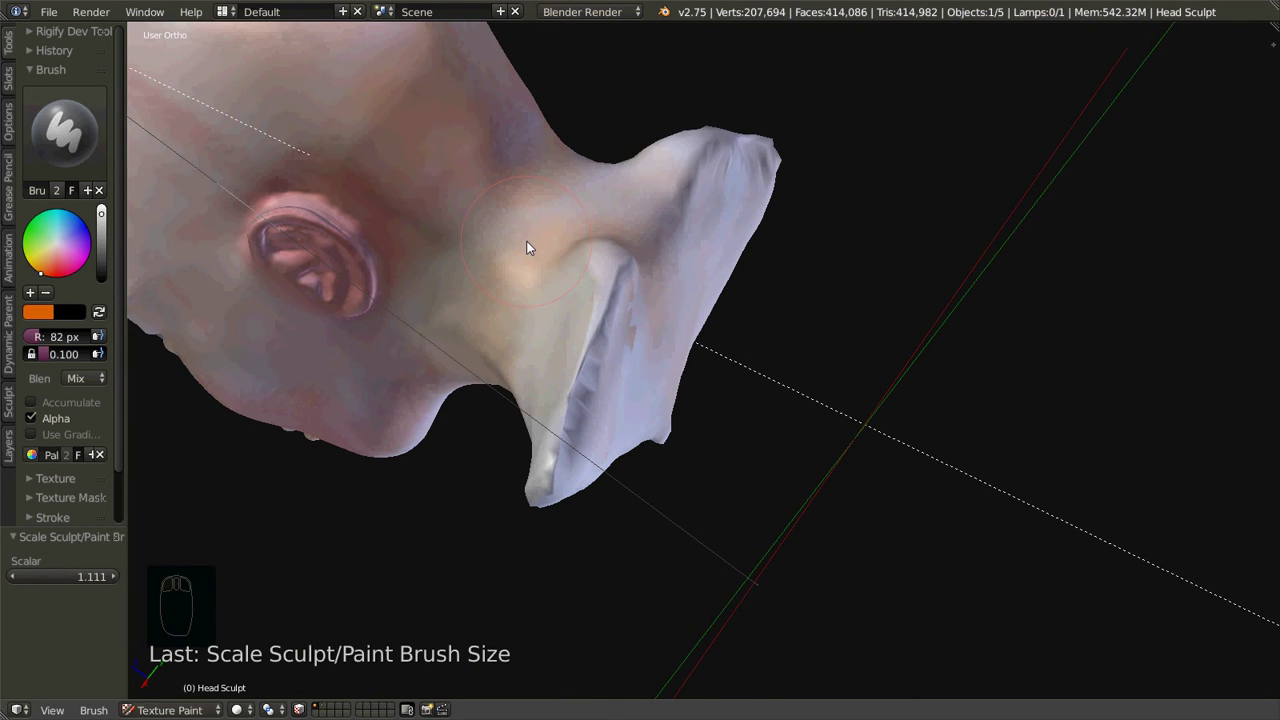
Step: Paint deep orange across the upper chest and both shoulders in front view
{"action": "key", "text": "KP_1"}
{"action": "mouse_move", "coordinate": [470, 284]}
{"action": "left_mouse_down"}
{"action": "mouse_move", "coordinate": [749, 275]}
{"action": "mouse_move", "coordinate": [686, 337]}
{"action": "mouse_move", "coordinate": [563, 277]}
{"action": "mouse_move", "coordinate": [590, 274]}
{"action": "left_mouse_up"}
{"action": "scroll", "coordinate": [679, 322], "scroll_direction": "up", "scroll_amount": 16, "text": "ctrl"}
{"action": "mouse_move", "coordinate": [700, 300]}
{"action": "left_mouse_down"}
{"action": "mouse_move", "coordinate": [514, 296]}
{"action": "mouse_move", "coordinate": [661, 274]}
{"action": "mouse_move", "coordinate": [701, 312]}
{"action": "mouse_move", "coordinate": [618, 288]}
{"action": "left_mouse_up"}
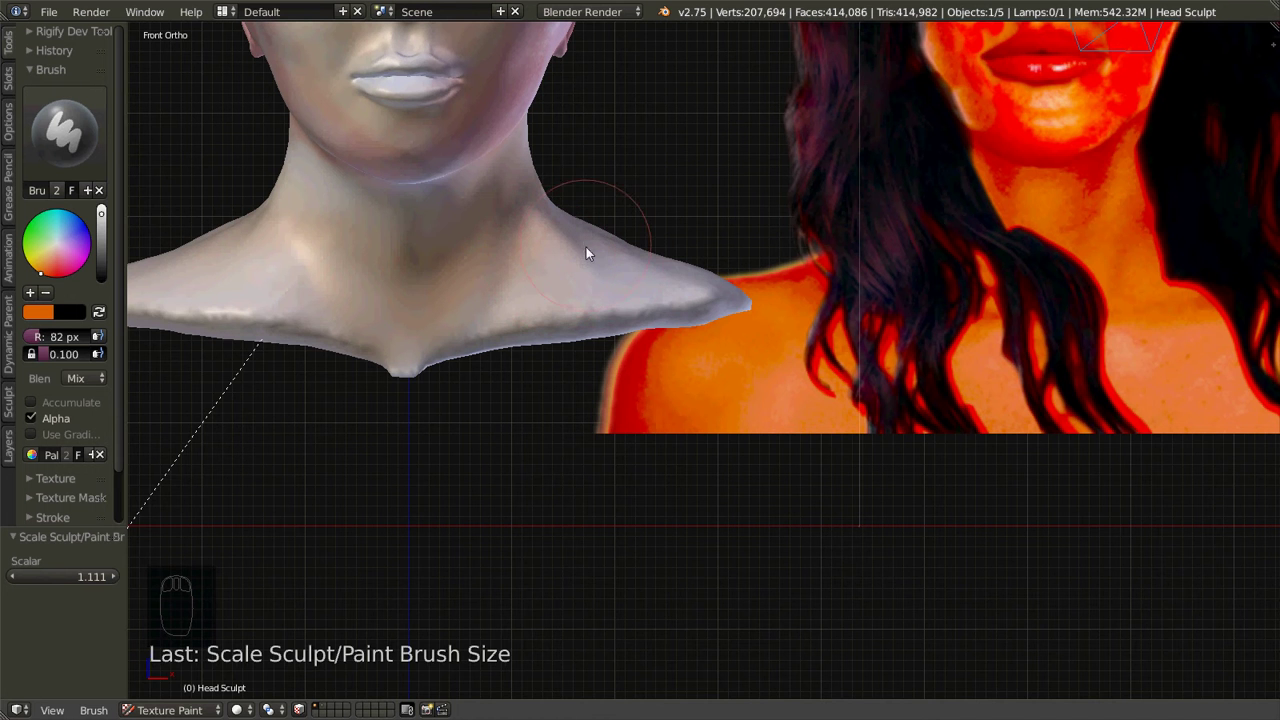
{"action": "scroll", "coordinate": [620, 340], "scroll_direction": "up", "scroll_amount": 5, "text": "shift"}
{"action": "scroll", "coordinate": [633, 366], "scroll_direction": "up", "scroll_amount": 1, "text": "shift"}
{"action": "mouse_move", "coordinate": [630, 420]}
{"action": "left_mouse_down"}
{"action": "mouse_move", "coordinate": [654, 450]}
{"action": "mouse_move", "coordinate": [645, 461]}
{"action": "mouse_move", "coordinate": [465, 494]}
{"action": "mouse_move", "coordinate": [626, 464]}
{"action": "left_mouse_up"}
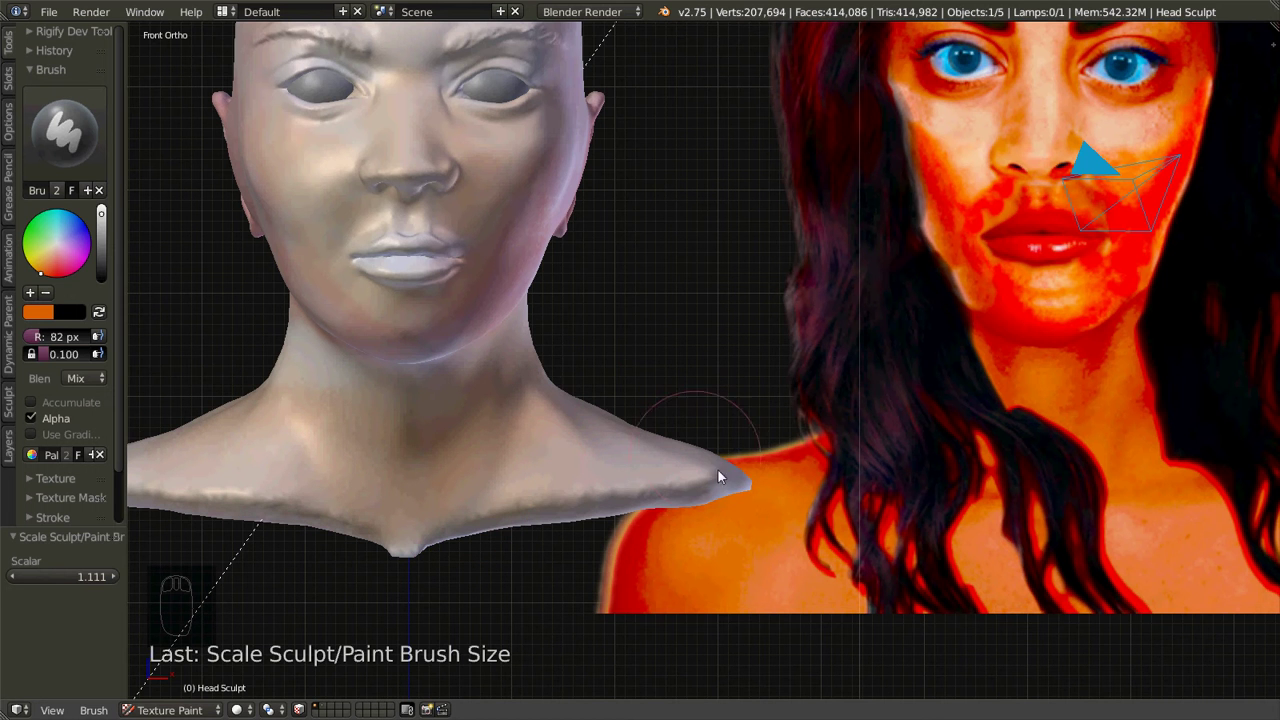
Step: Fill in the remaining pale areas on the shoulder tops and collar area with deep orange from angled views
{"action": "mouse_move", "coordinate": [686, 443]}
{"action": "middle_mouse_down"}
{"action": "mouse_move", "coordinate": [523, 540]}
{"action": "mouse_move", "coordinate": [545, 520]}
{"action": "middle_mouse_up"}
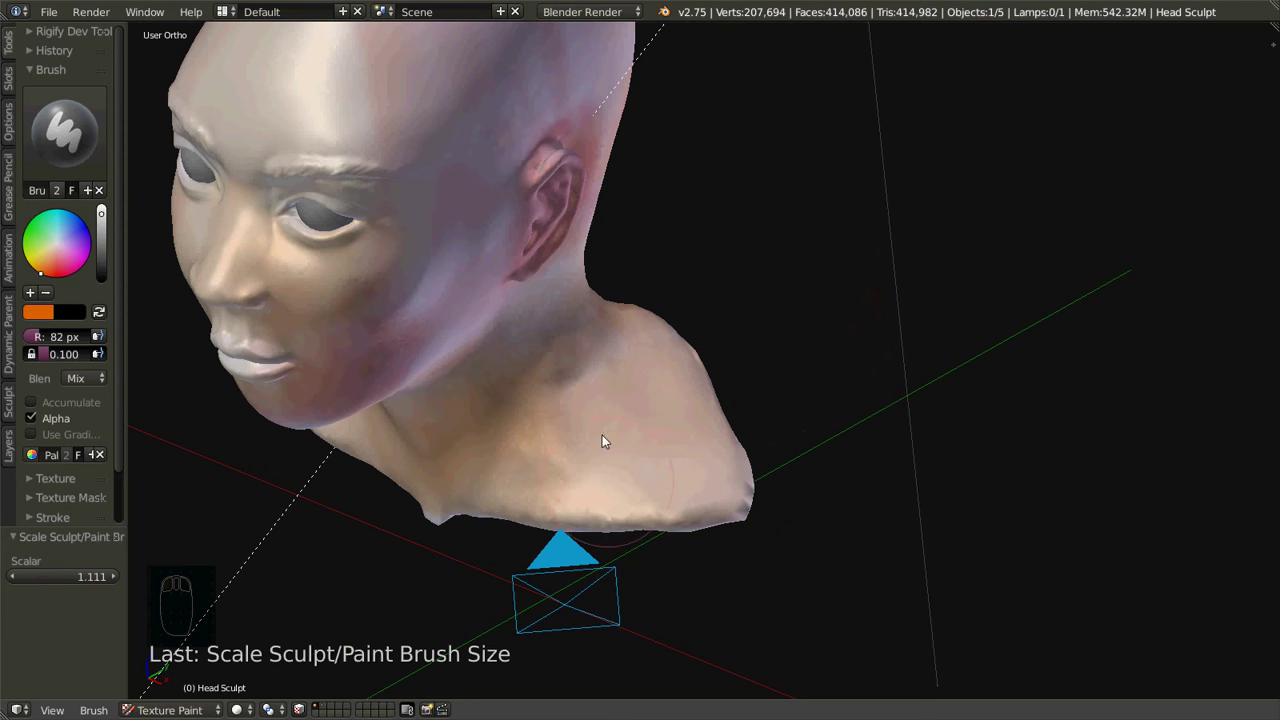
{"action": "middle_click_drag", "start_coordinate": [400, 428], "coordinate": [515, 433]}
{"action": "mouse_move", "coordinate": [298, 385]}
{"action": "left_mouse_down"}
{"action": "mouse_move", "coordinate": [282, 374]}
{"action": "mouse_move", "coordinate": [311, 307]}
{"action": "left_mouse_up"}
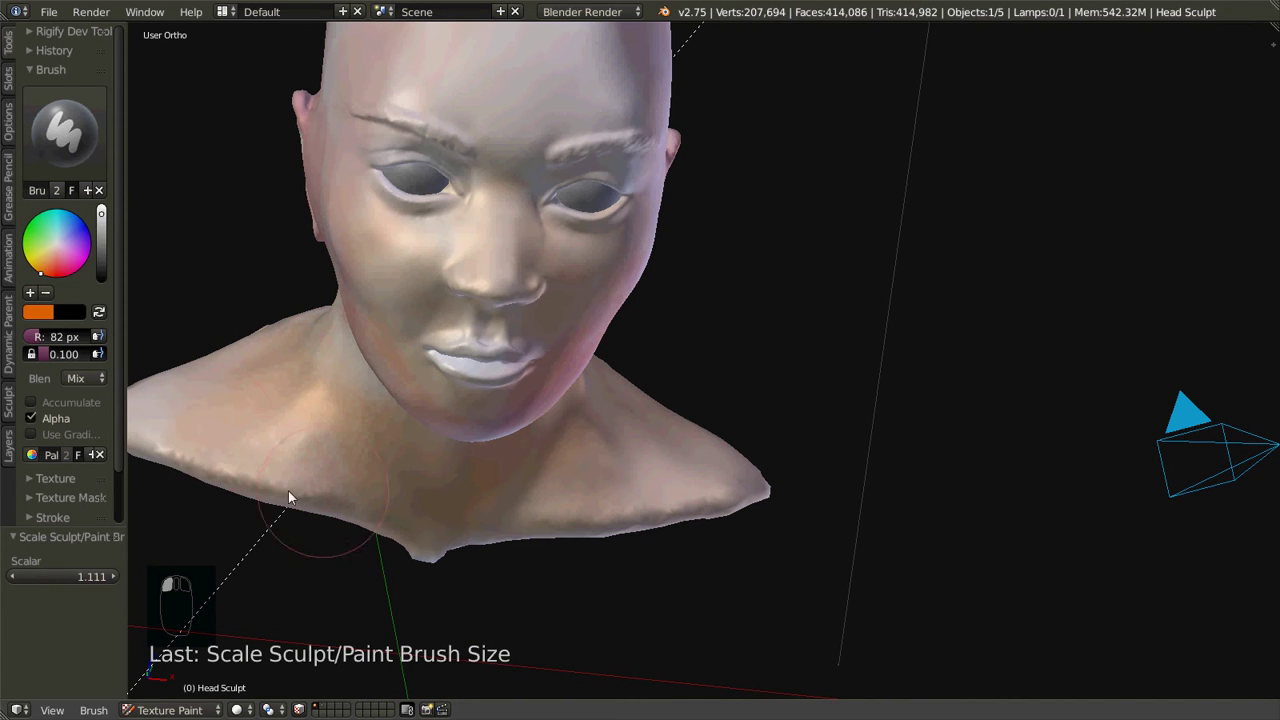
Step: Paint light strokes of deep orange over the face and forehead in front view to blend them with the neck
{"action": "key", "text": "KP_1"}
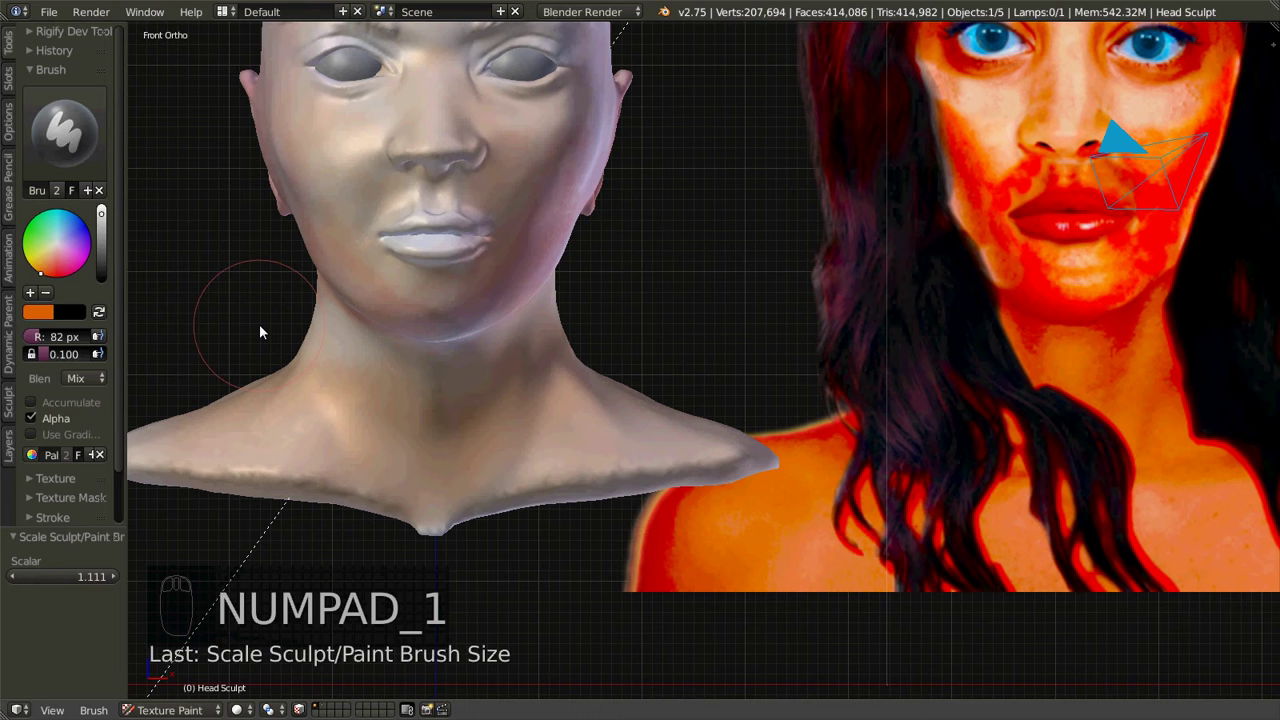
{"action": "scroll", "coordinate": [522, 438], "scroll_direction": "up", "scroll_amount": 6, "text": "shift"}
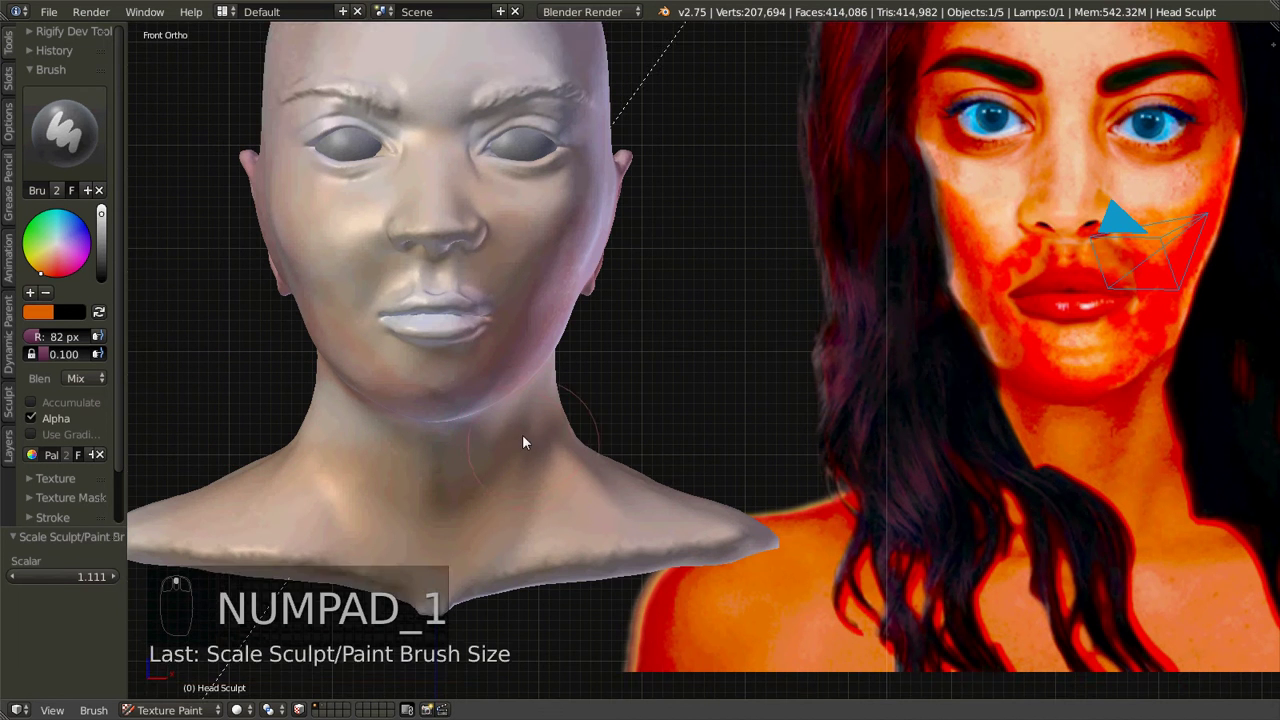
{"action": "scroll", "coordinate": [518, 410], "scroll_direction": "up", "scroll_amount": 3, "text": "shift"}
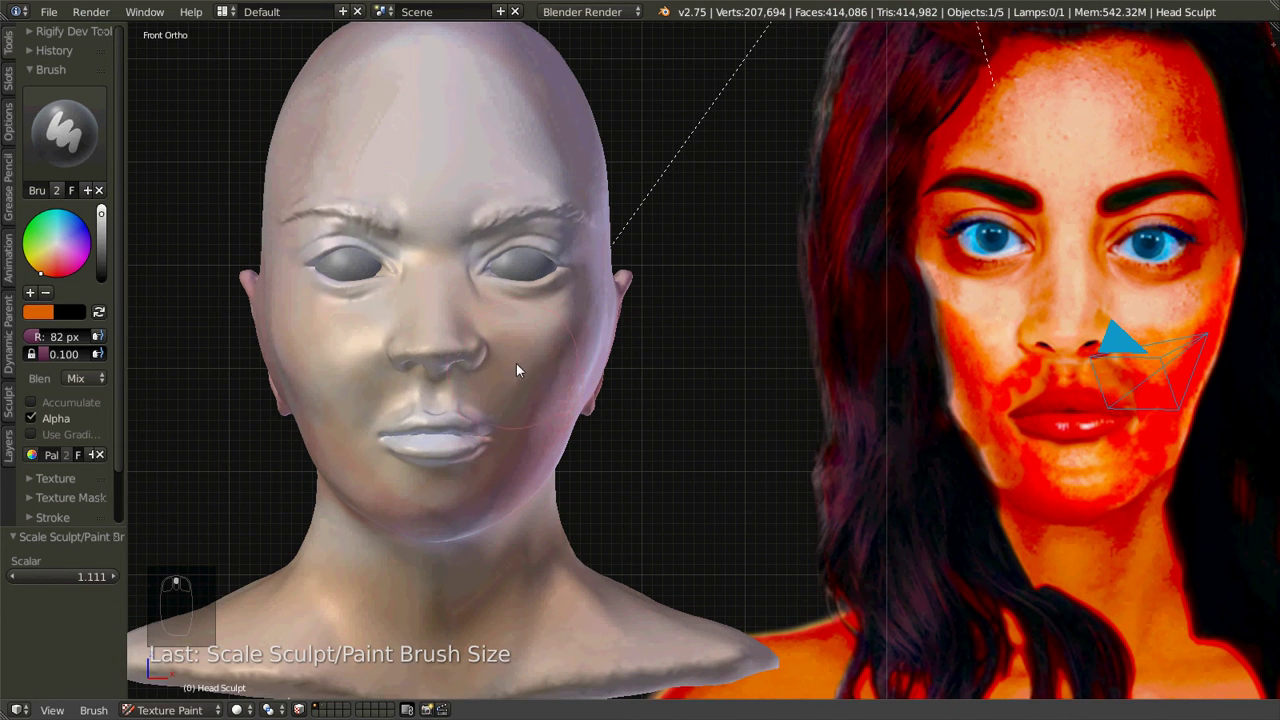
{"action": "scroll", "coordinate": [530, 400], "scroll_direction": "up", "scroll_amount": 4, "text": "shift"}
{"action": "mouse_move", "coordinate": [388, 267]}
{"action": "left_mouse_down"}
{"action": "mouse_move", "coordinate": [440, 200]}
{"action": "mouse_move", "coordinate": [552, 272]}
{"action": "mouse_move", "coordinate": [542, 291]}
{"action": "mouse_move", "coordinate": [350, 252]}
{"action": "left_mouse_up"}
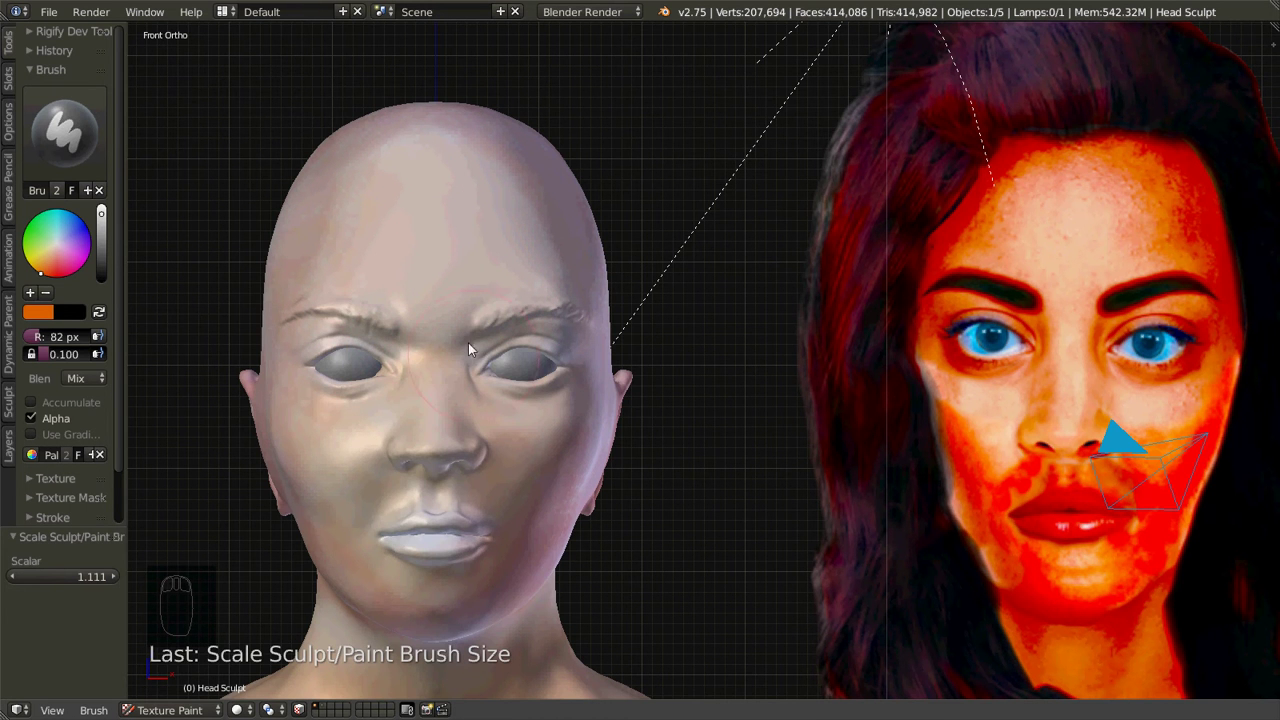
{"action": "mouse_move", "coordinate": [403, 525]}
{"action": "left_mouse_down"}
{"action": "mouse_move", "coordinate": [421, 448]}
{"action": "mouse_move", "coordinate": [371, 250]}
{"action": "mouse_move", "coordinate": [385, 225]}
{"action": "left_mouse_up"}
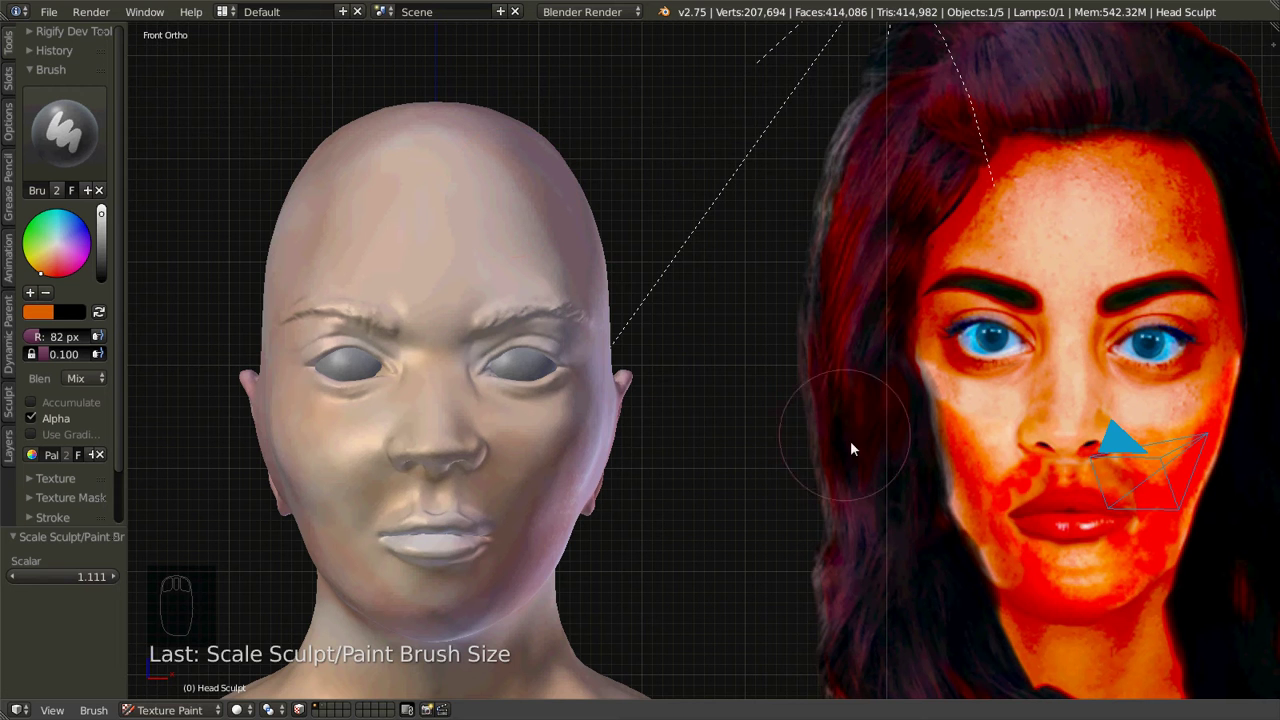
Step: Sample red from the upper lip of the saturated reference and reduce the brush radius for painting the sculpt's lips
{"action": "key", "text": "s"}
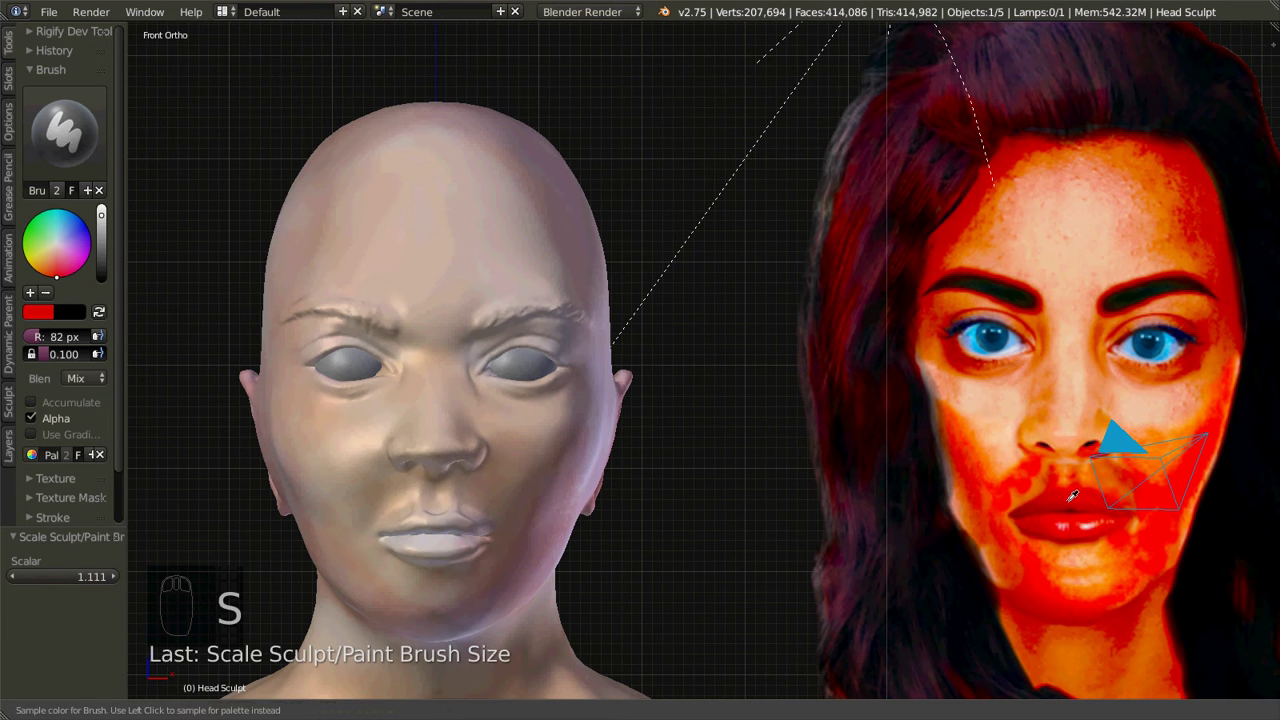
{"action": "left_click", "coordinate": [1072, 496]}
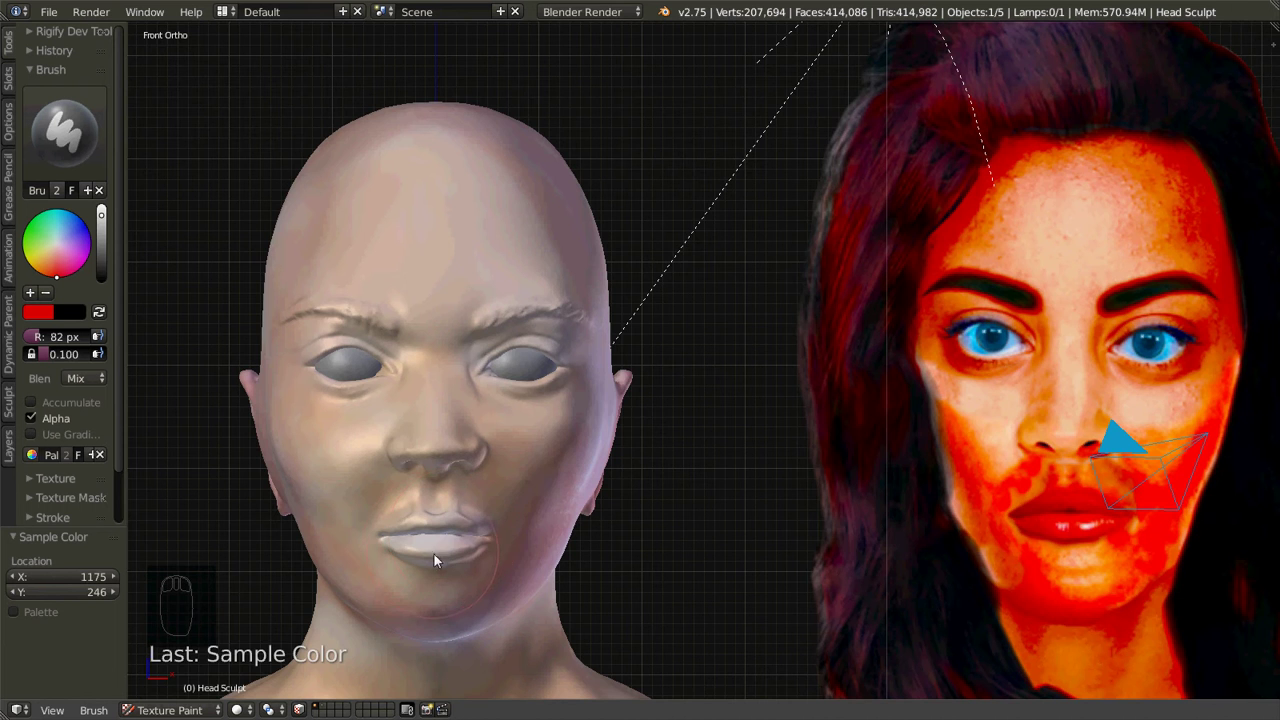
{"action": "scroll", "coordinate": [434, 561], "scroll_direction": "up", "scroll_amount": 2}
{"action": "scroll", "coordinate": [434, 561], "scroll_direction": "up", "scroll_amount": 2}
{"action": "key", "text": "bracketleft"}
{"action": "key", "text": "bracketleft"}
{"action": "key", "text": "bracketleft"}
{"action": "key", "text": "bracketleft"}
{"action": "key", "text": "bracketleft"}
{"action": "key", "text": "bracketleft"}
{"action": "key", "text": "bracketleft"}
{"action": "key", "text": "bracketleft"}
{"action": "key", "text": "bracketleft"}
{"action": "key", "text": "bracketleft"}
{"action": "key", "text": "bracketleft"}
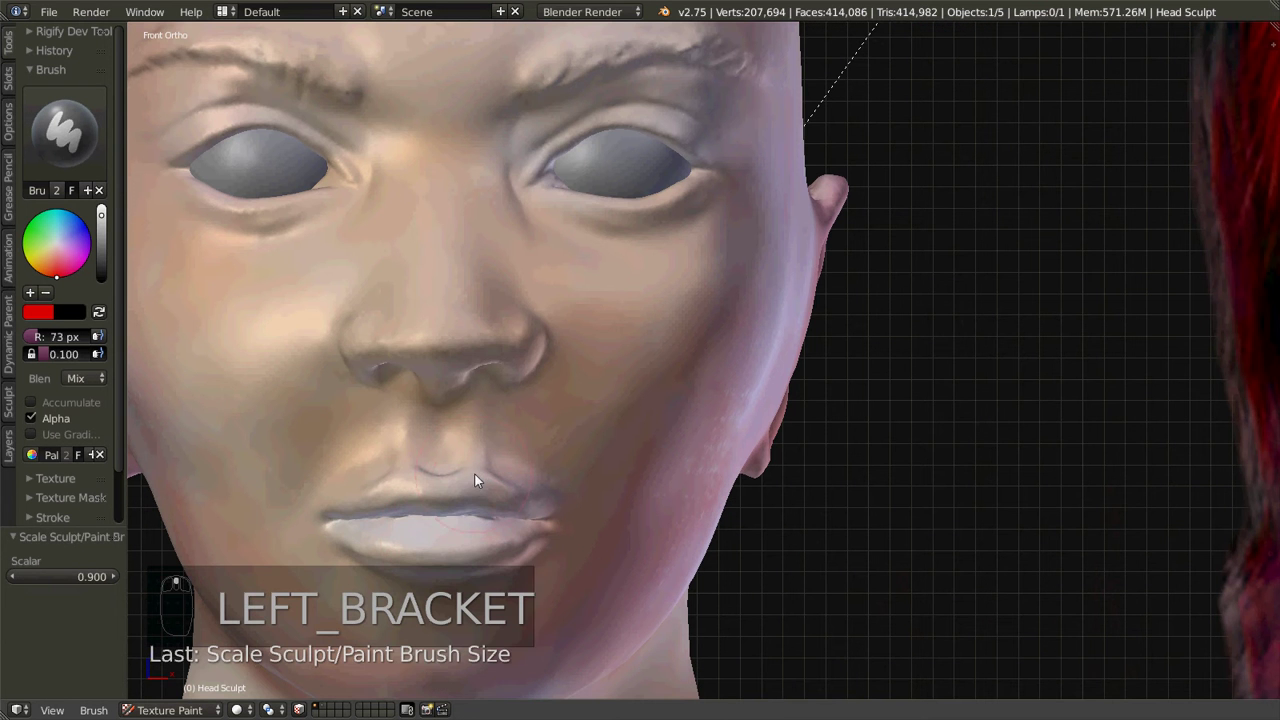
Step: Paint red over the sculpt's upper and lower lips with a 36 px brush in front view
{"action": "mouse_move", "coordinate": [461, 522]}
{"action": "left_mouse_down"}
{"action": "mouse_move", "coordinate": [454, 546]}
{"action": "mouse_move", "coordinate": [467, 517]}
{"action": "mouse_move", "coordinate": [520, 506]}
{"action": "mouse_move", "coordinate": [470, 556]}
{"action": "mouse_move", "coordinate": [391, 521]}
{"action": "mouse_move", "coordinate": [426, 560]}
{"action": "mouse_move", "coordinate": [380, 550]}
{"action": "mouse_move", "coordinate": [364, 526]}
{"action": "mouse_move", "coordinate": [388, 500]}
{"action": "left_mouse_up"}
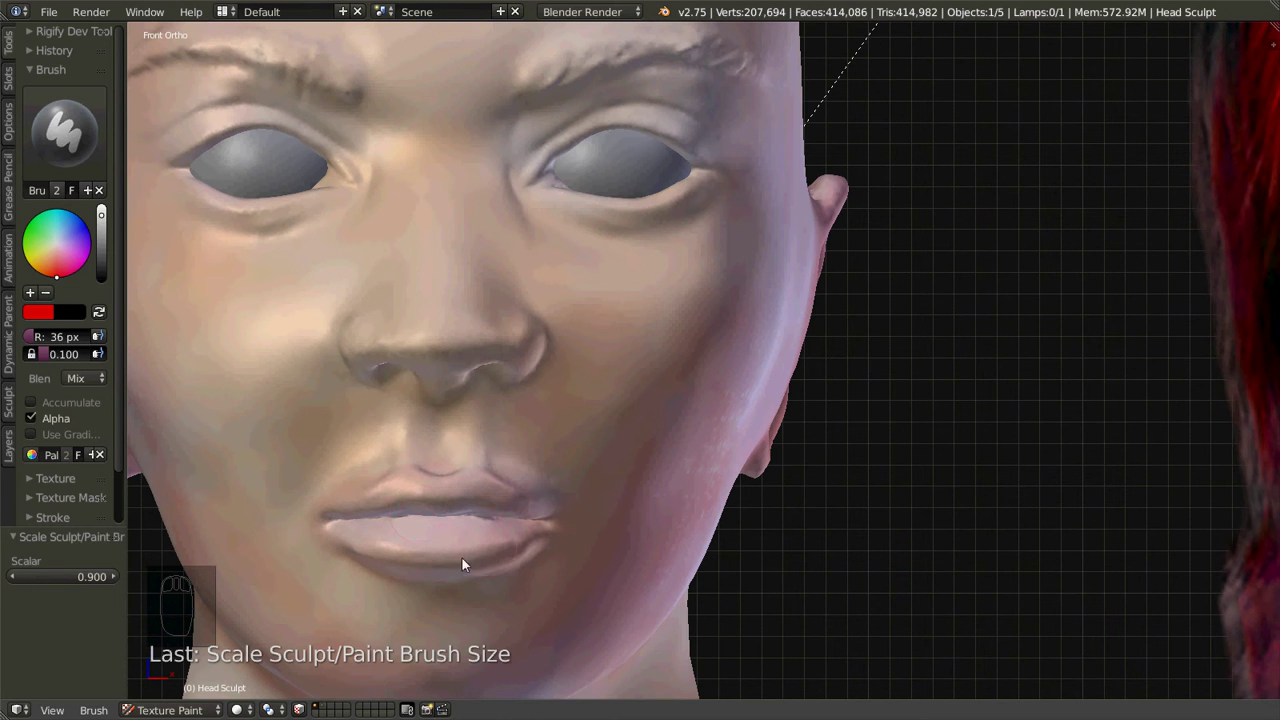
{"action": "mouse_move", "coordinate": [482, 527]}
{"action": "left_mouse_down"}
{"action": "mouse_move", "coordinate": [405, 534]}
{"action": "mouse_move", "coordinate": [451, 551]}
{"action": "mouse_move", "coordinate": [343, 540]}
{"action": "mouse_move", "coordinate": [347, 521]}
{"action": "mouse_move", "coordinate": [407, 499]}
{"action": "left_mouse_up"}
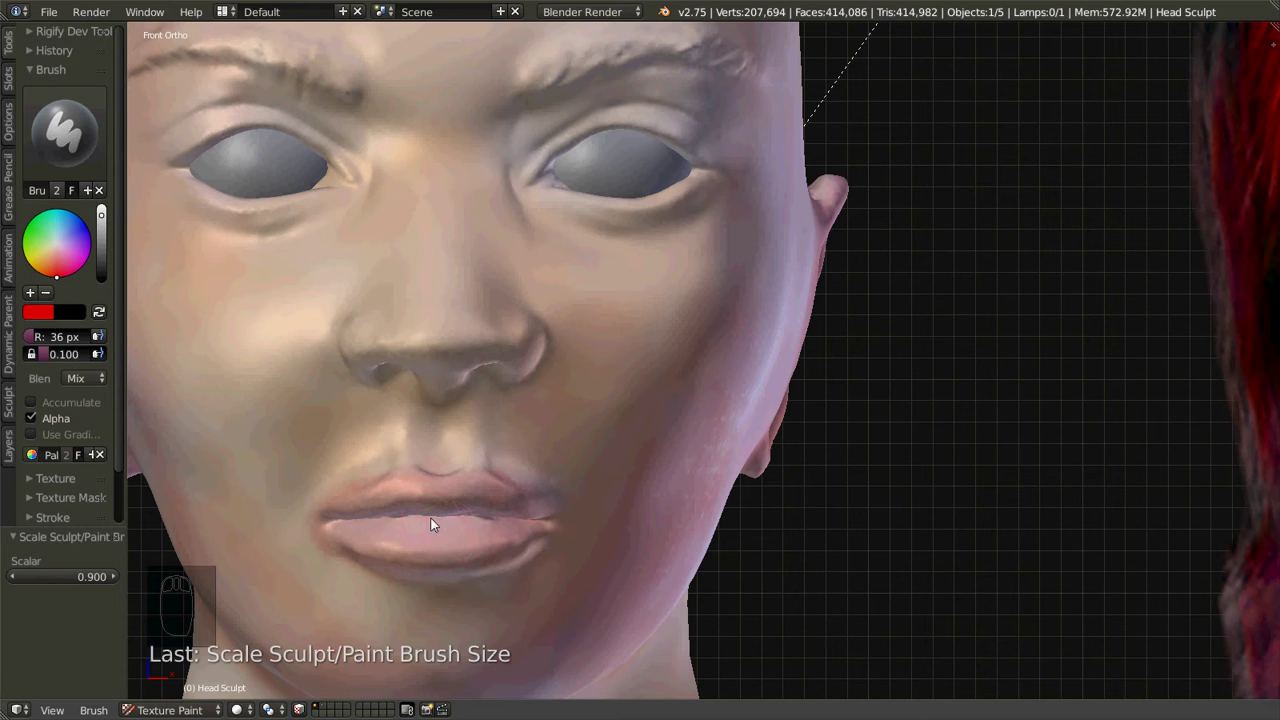
{"action": "middle_click_drag", "start_coordinate": [451, 517], "coordinate": [502, 562]}
Step: Deepen the red on both lips and cover the mouth corners from angled views
{"action": "left_click_drag", "start_coordinate": [461, 577], "coordinate": [389, 546]}
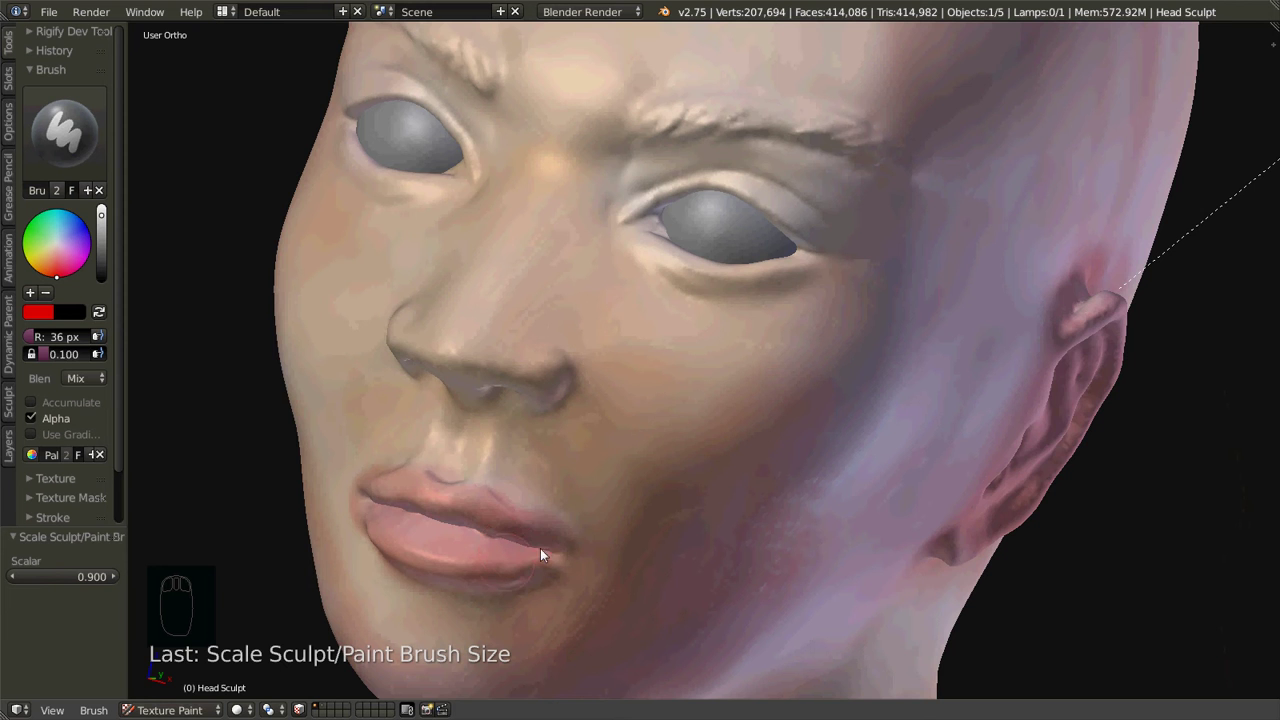
{"action": "mouse_move", "coordinate": [414, 537]}
{"action": "middle_mouse_down"}
{"action": "mouse_move", "coordinate": [408, 528]}
{"action": "mouse_move", "coordinate": [357, 561]}
{"action": "mouse_move", "coordinate": [329, 561]}
{"action": "middle_mouse_up"}
{"action": "mouse_move", "coordinate": [329, 561]}
{"action": "left_mouse_down"}
{"action": "mouse_move", "coordinate": [406, 537]}
{"action": "mouse_move", "coordinate": [477, 569]}
{"action": "left_mouse_up"}
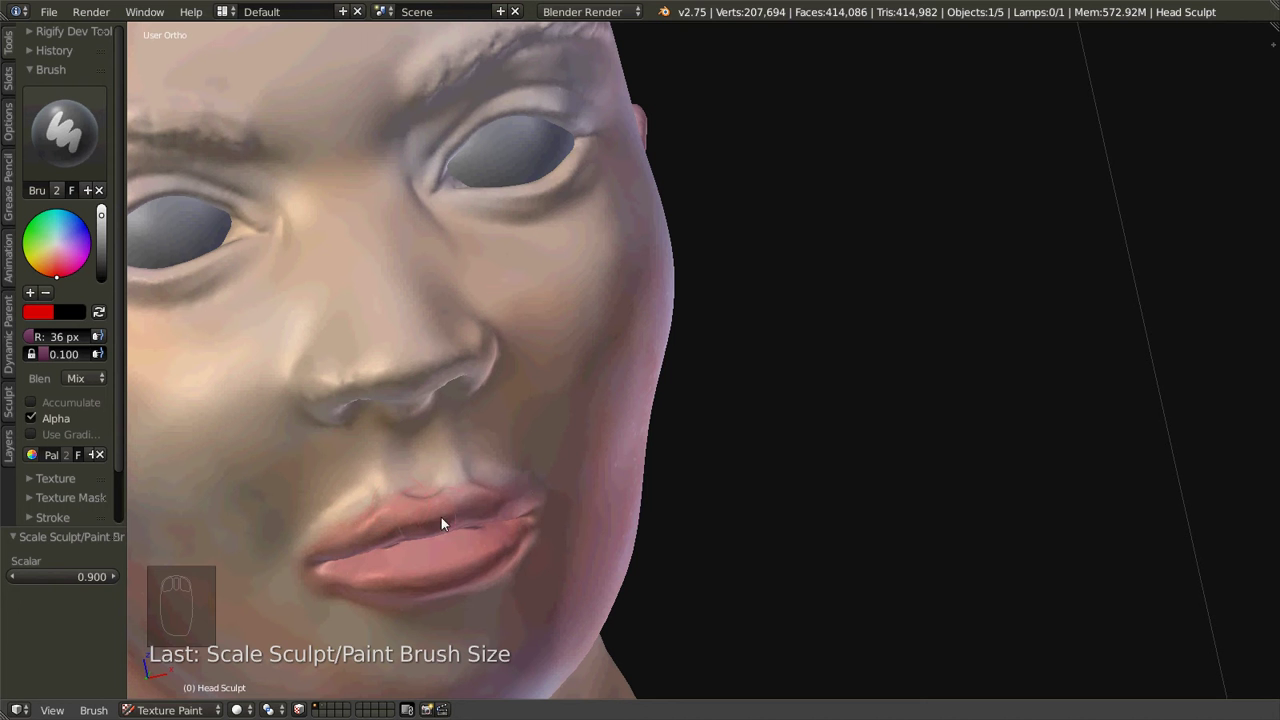
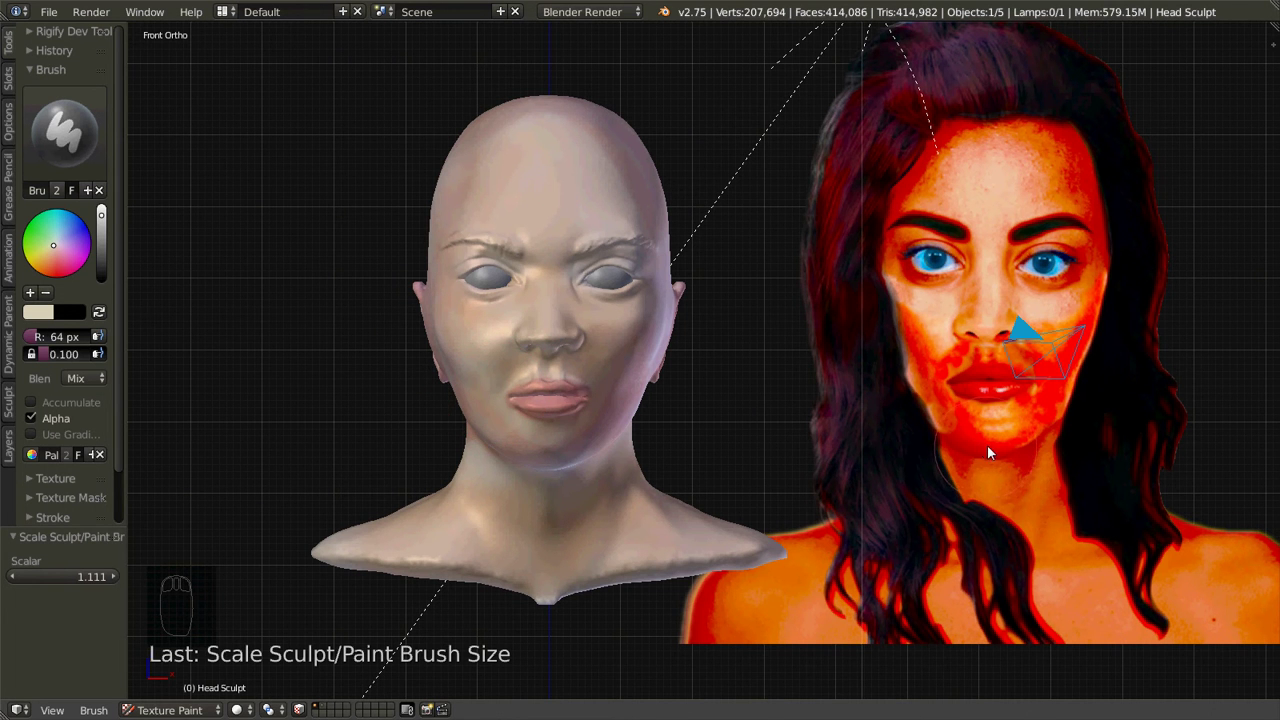
Step: Hide the saturated Viewer Node background image and show the natural-coloured Model A.png reference instead
{"action": "key", "text": "n"}
{"action": "left_click", "coordinate": [1105, 49]}
{"action": "left_click", "coordinate": [1105, 49]}
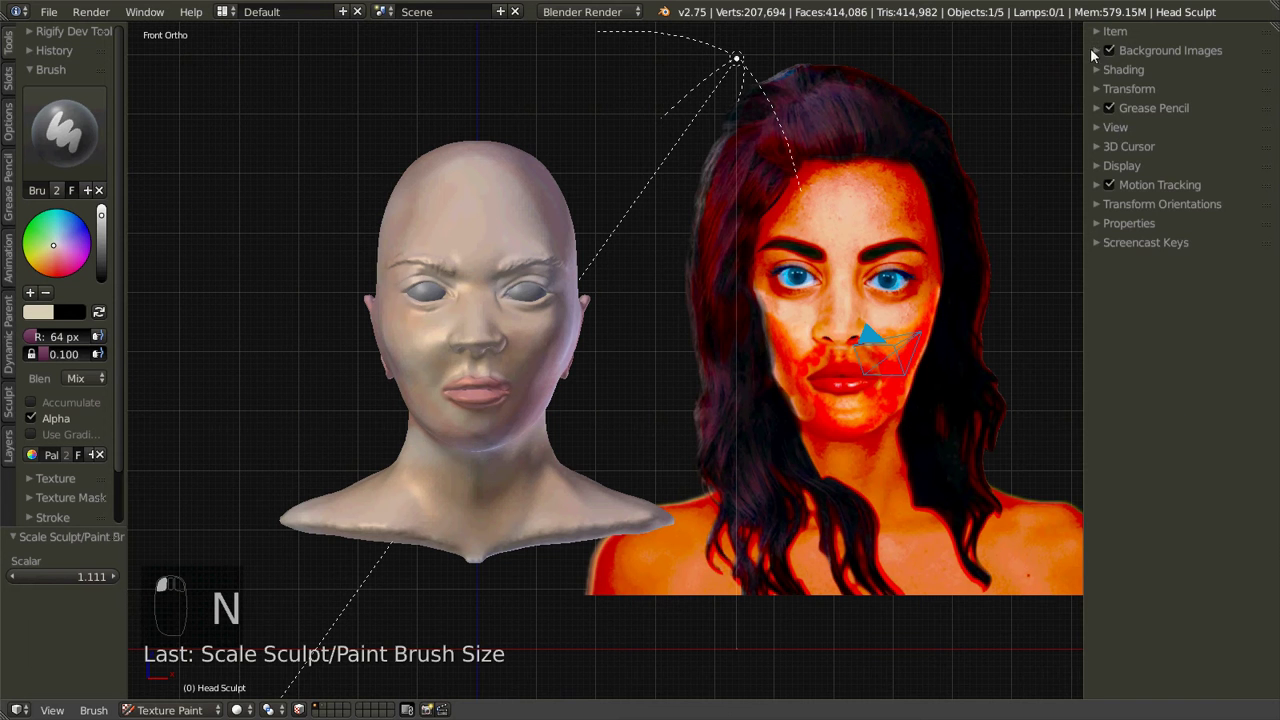
{"action": "left_click", "coordinate": [1103, 51]}
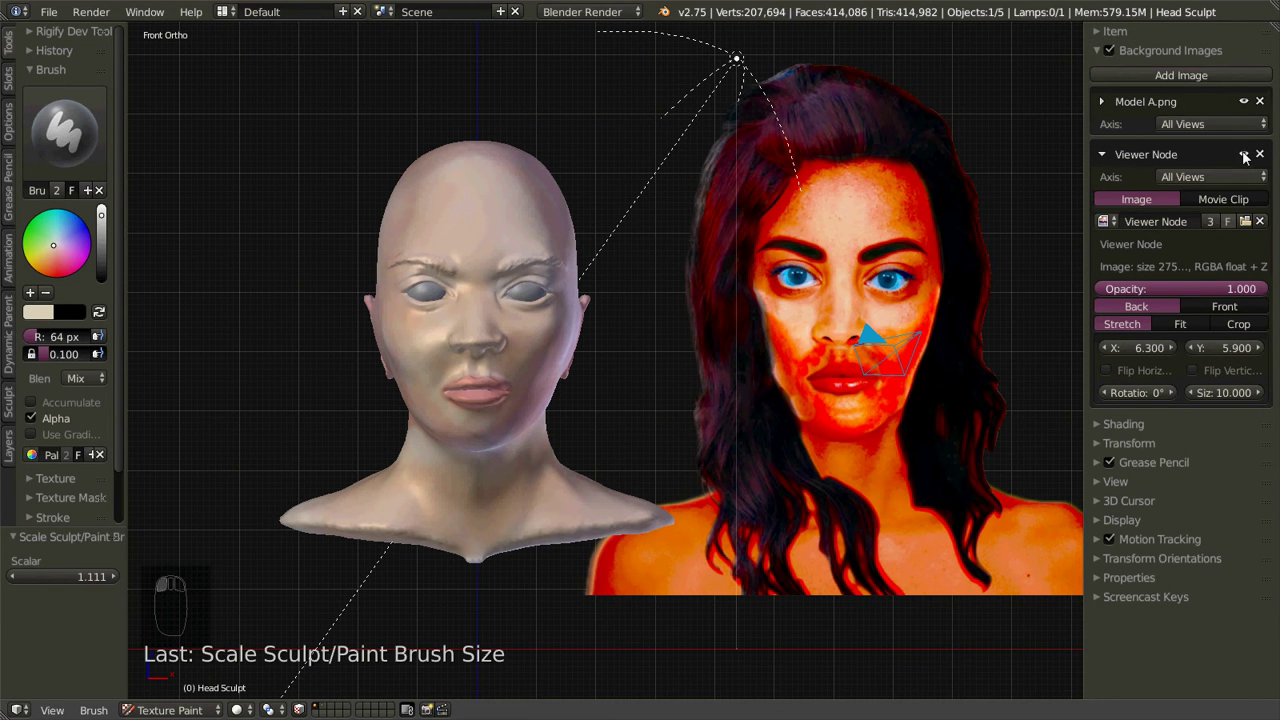
{"action": "left_click", "coordinate": [1244, 102]}
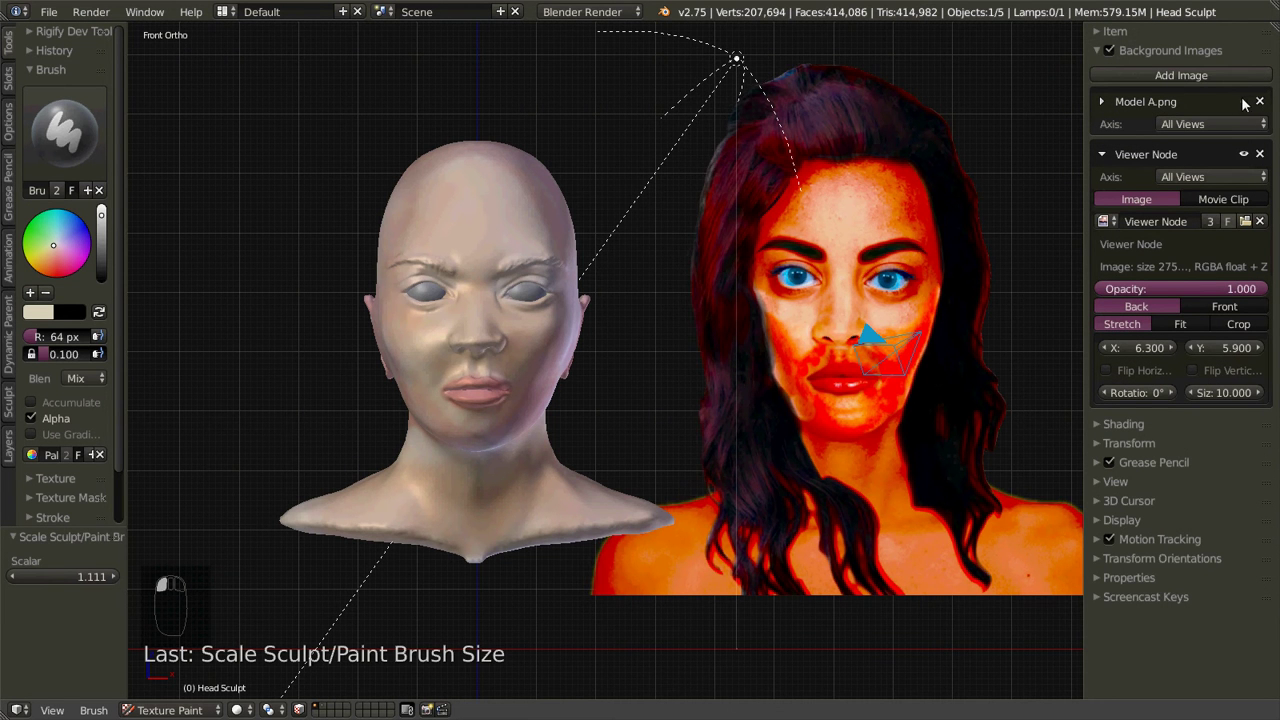
{"action": "left_click", "coordinate": [1244, 154]}
{"action": "key", "text": "n"}
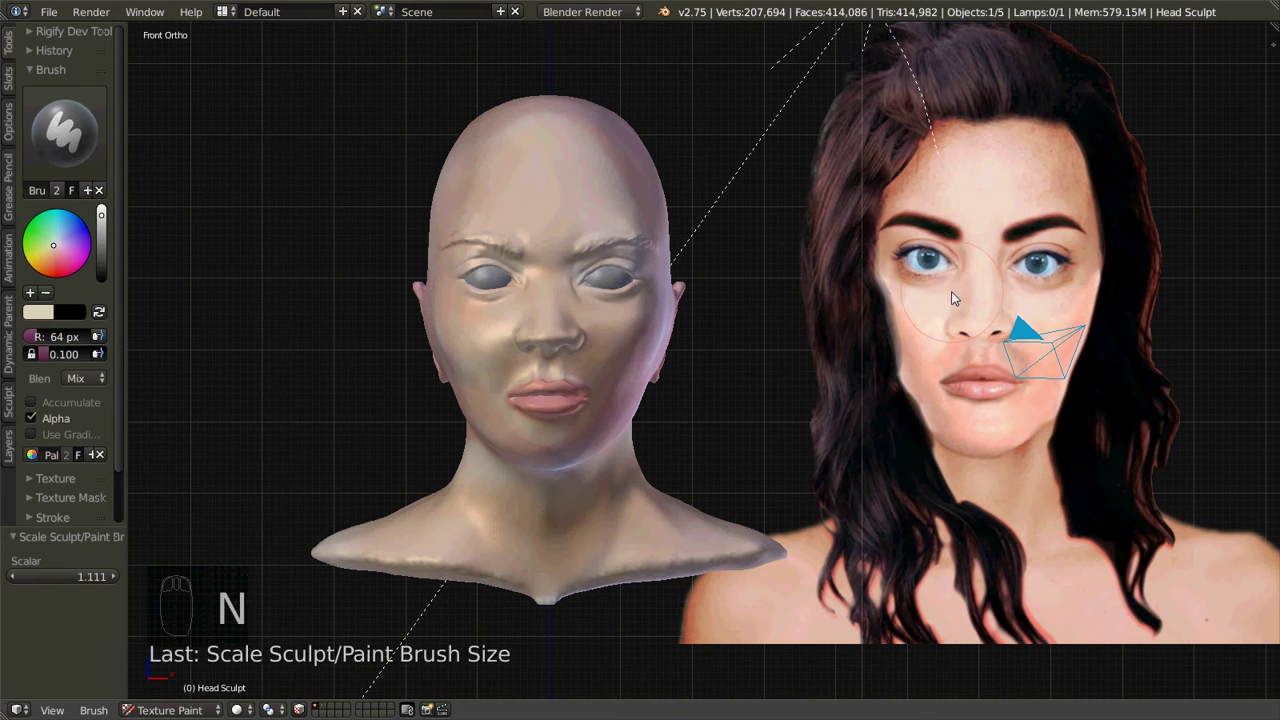
Step: Sample light skin pink from the reference's forehead and paint a first stroke on the sculpt's forehead
{"action": "key", "text": "s"}
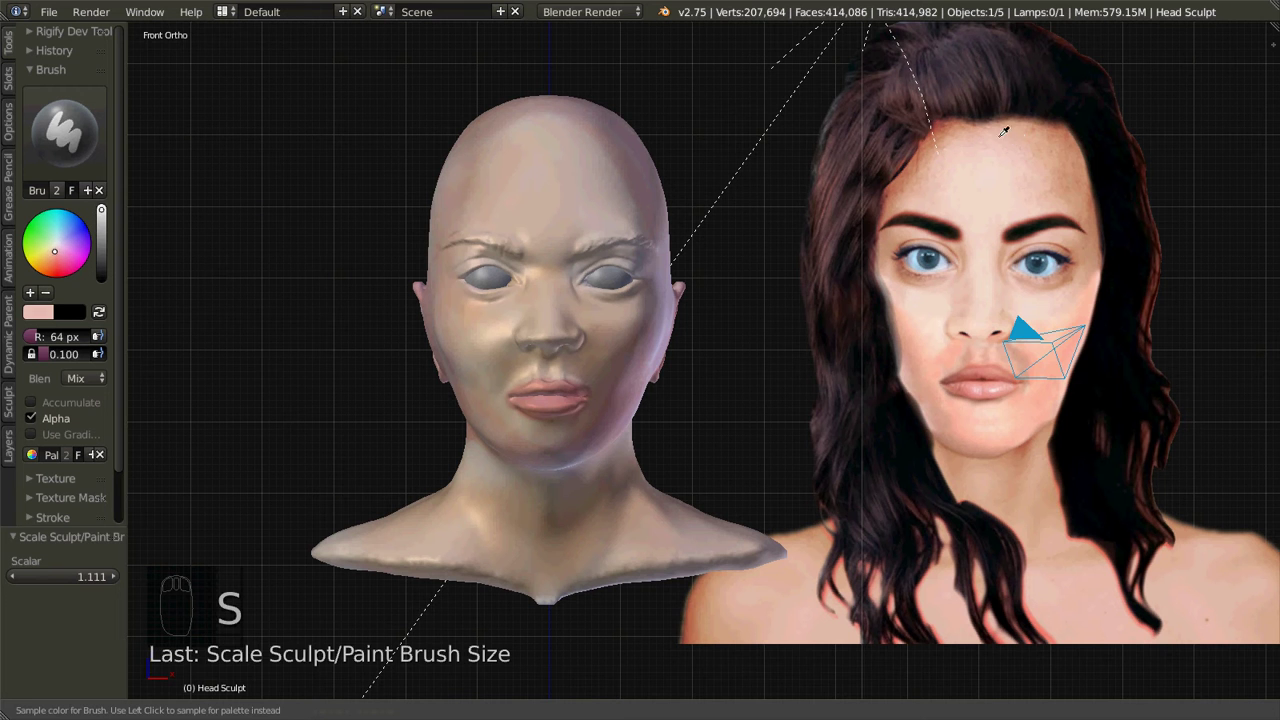
{"action": "left_click", "coordinate": [1017, 150]}
{"action": "scroll", "coordinate": [1000, 195], "scroll_direction": "up", "scroll_amount": 3}
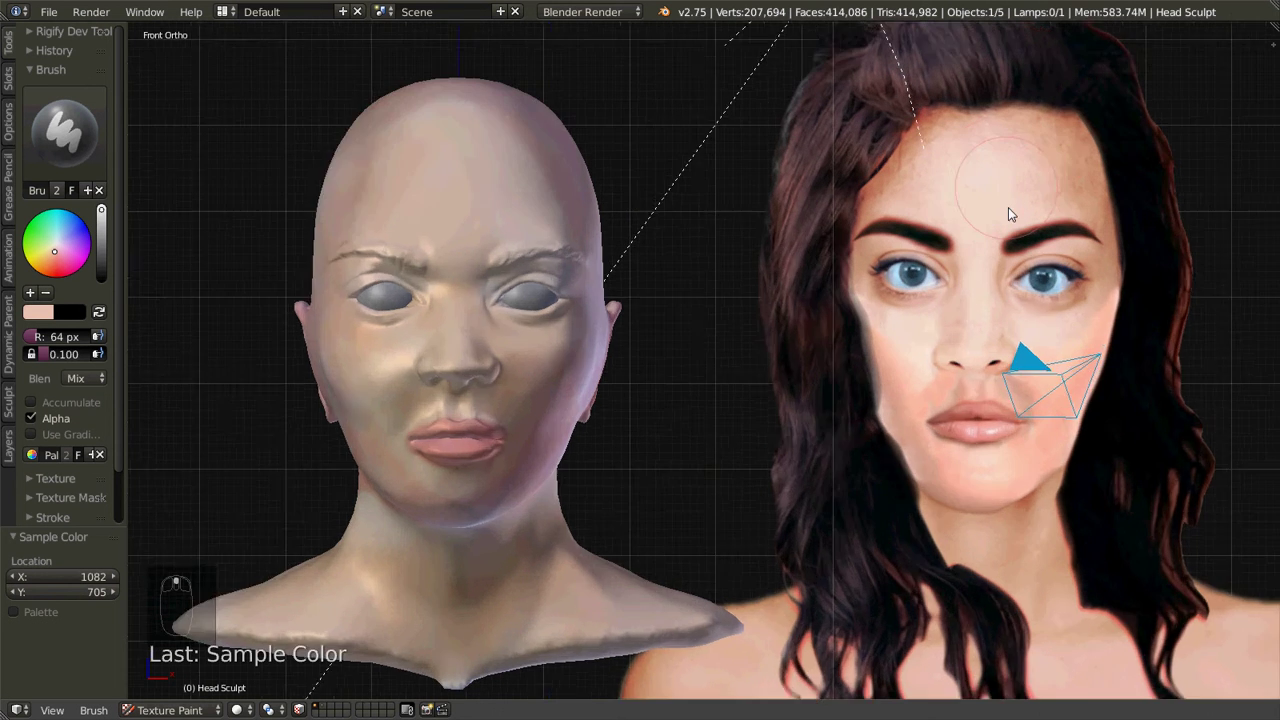
{"action": "scroll", "coordinate": [958, 200], "scroll_direction": "down", "scroll_amount": 3}
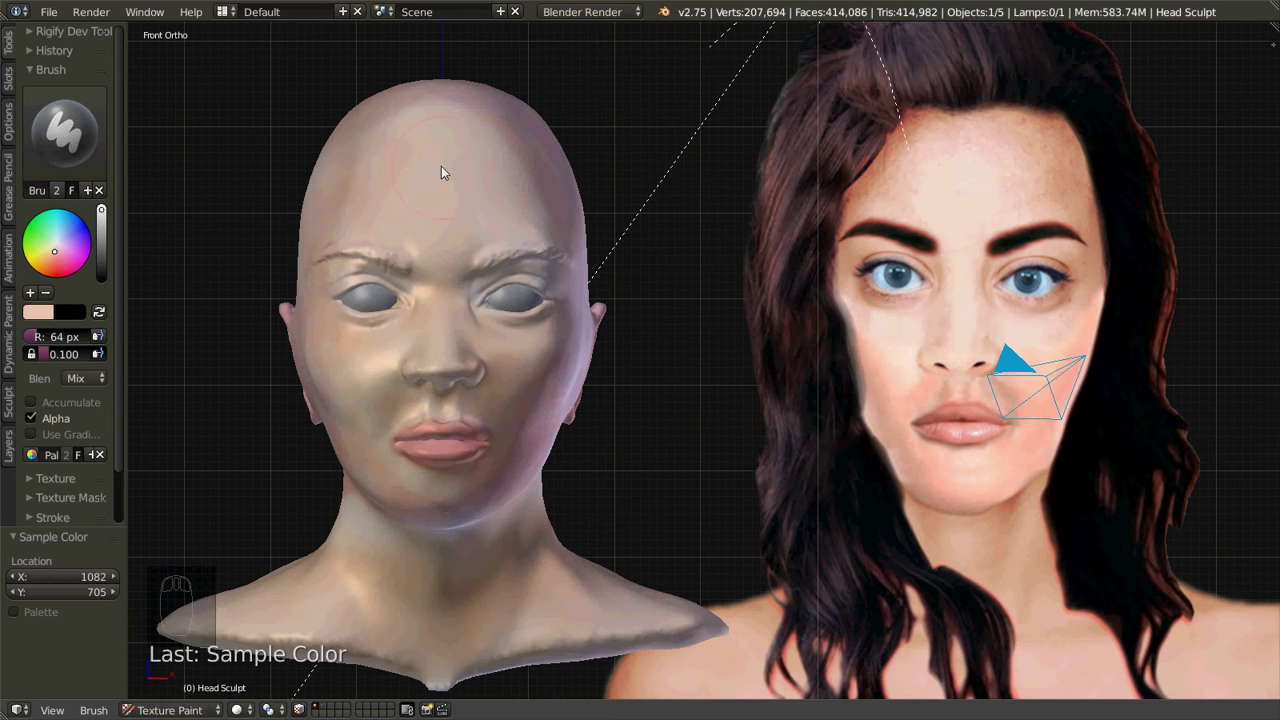
{"action": "mouse_move", "coordinate": [455, 150]}
{"action": "left_mouse_down"}
{"action": "mouse_move", "coordinate": [492, 123]}
{"action": "mouse_move", "coordinate": [550, 183]}
{"action": "mouse_move", "coordinate": [415, 155]}
{"action": "mouse_move", "coordinate": [421, 103]}
{"action": "left_mouse_up"}
Step: Set the brush strength to 0.300 and paint the light pink over the sculpt's forehead, cheeks and jaw from several angles
{"action": "left_click_drag", "start_coordinate": [52, 358], "coordinate": [58, 356]}
{"action": "left_click", "coordinate": [58, 355]}
{"action": "key", "text": "BackSpace"}
{"action": "key", "text": "Return"}
{"action": "mouse_move", "coordinate": [443, 160]}
{"action": "left_mouse_down"}
{"action": "mouse_move", "coordinate": [508, 165]}
{"action": "mouse_move", "coordinate": [429, 147]}
{"action": "mouse_move", "coordinate": [457, 100]}
{"action": "mouse_move", "coordinate": [486, 149]}
{"action": "mouse_move", "coordinate": [457, 126]}
{"action": "mouse_move", "coordinate": [349, 183]}
{"action": "left_mouse_up"}
{"action": "left_click_drag", "start_coordinate": [382, 120], "coordinate": [437, 100]}
{"action": "mouse_move", "coordinate": [472, 410]}
{"action": "left_mouse_down"}
{"action": "mouse_move", "coordinate": [462, 413]}
{"action": "mouse_move", "coordinate": [554, 365]}
{"action": "mouse_move", "coordinate": [535, 405]}
{"action": "left_mouse_up"}
{"action": "mouse_move", "coordinate": [329, 406]}
{"action": "left_mouse_down"}
{"action": "mouse_move", "coordinate": [371, 480]}
{"action": "mouse_move", "coordinate": [329, 426]}
{"action": "left_mouse_up"}
{"action": "mouse_move", "coordinate": [329, 426]}
{"action": "middle_mouse_down"}
{"action": "mouse_move", "coordinate": [398, 465]}
{"action": "mouse_move", "coordinate": [332, 439]}
{"action": "middle_mouse_up"}
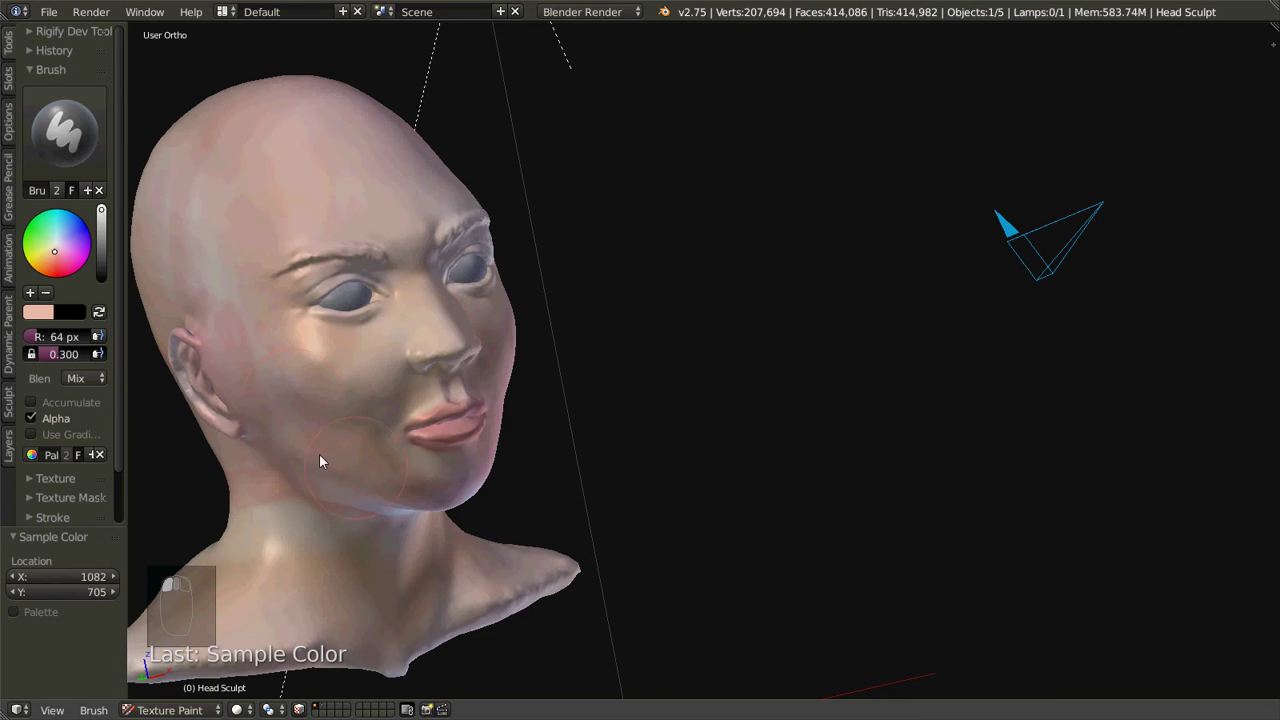
{"action": "middle_click_drag", "start_coordinate": [368, 490], "coordinate": [498, 474]}
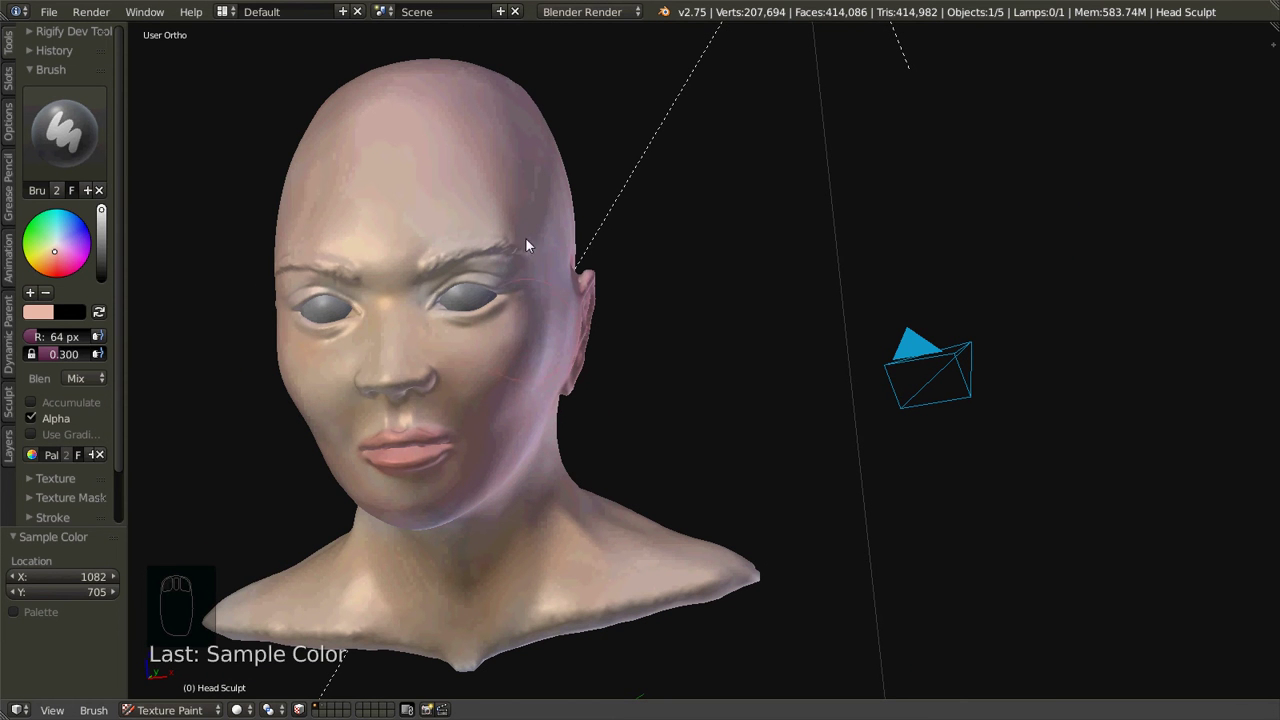
Step: Sample pink from the reference's upper lip and paint it over the sculpt's lips in front view
{"action": "key", "text": "KP_1"}
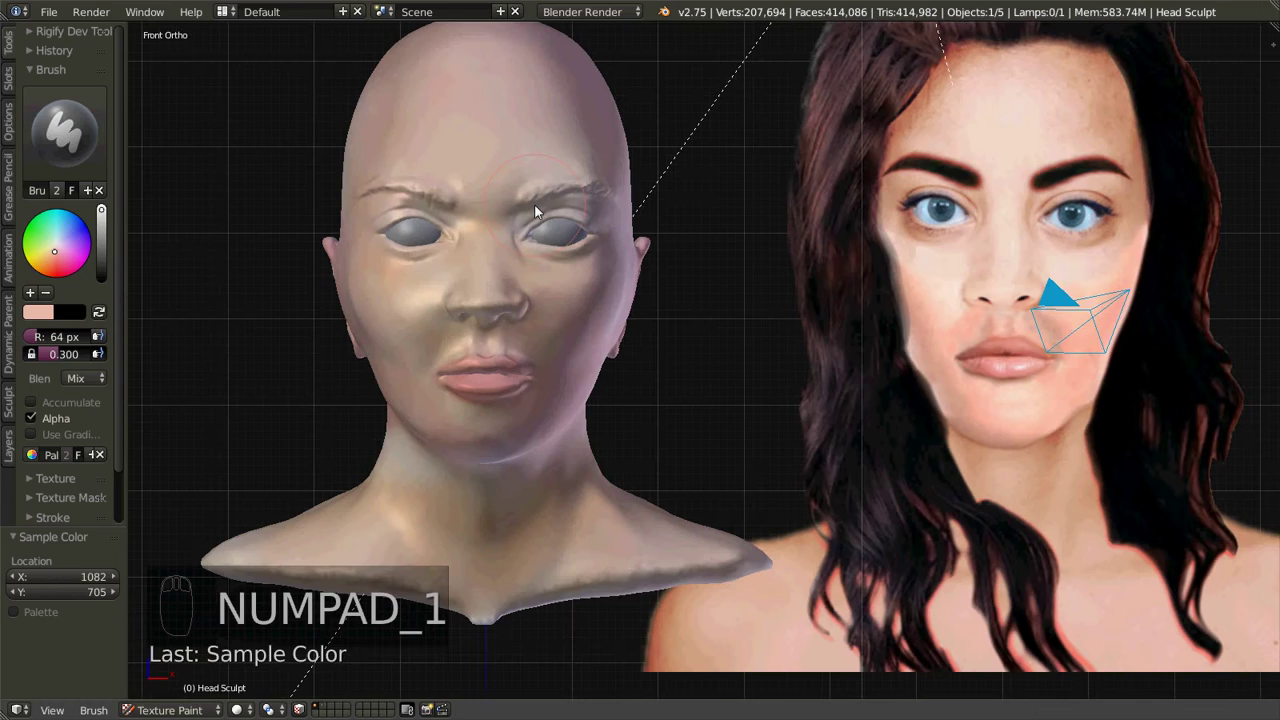
{"action": "scroll", "coordinate": [410, 404], "scroll_direction": "up", "scroll_amount": 3, "text": "ctrl"}
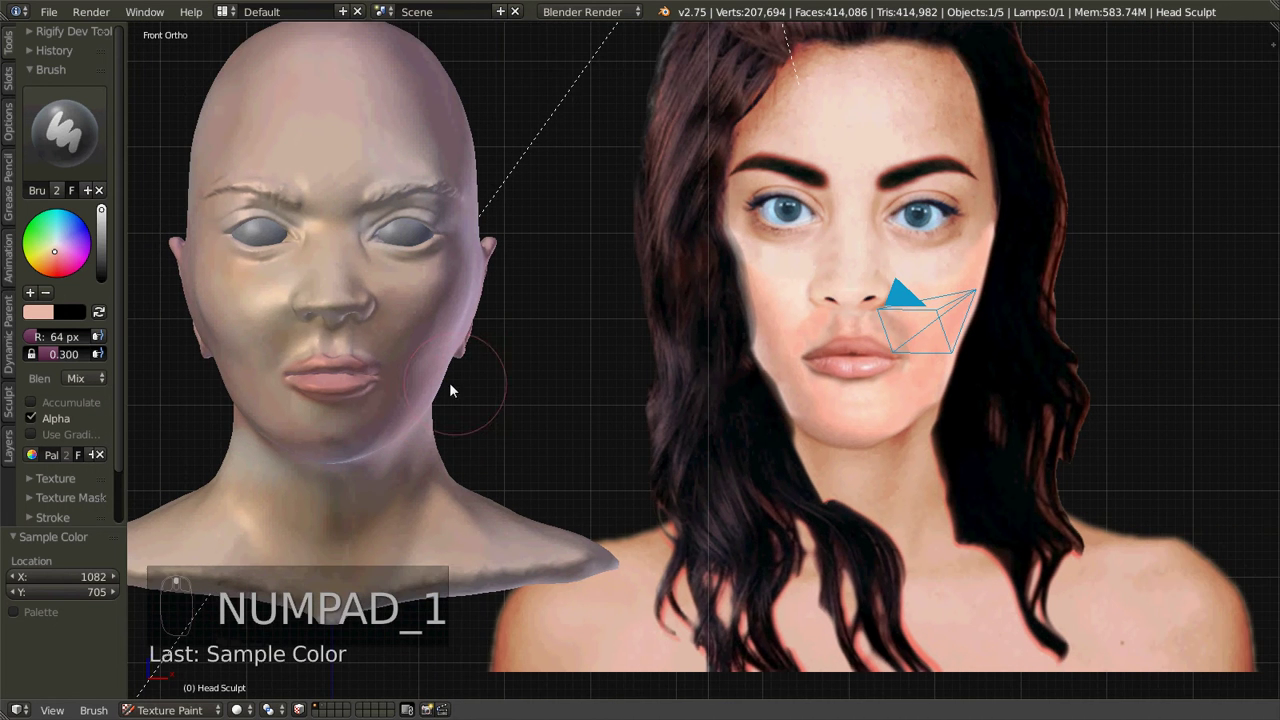
{"action": "scroll", "coordinate": [416, 409], "scroll_direction": "down", "scroll_amount": 1, "text": "ctrl"}
{"action": "scroll", "coordinate": [416, 419], "scroll_direction": "up", "scroll_amount": 2, "text": "ctrl"}
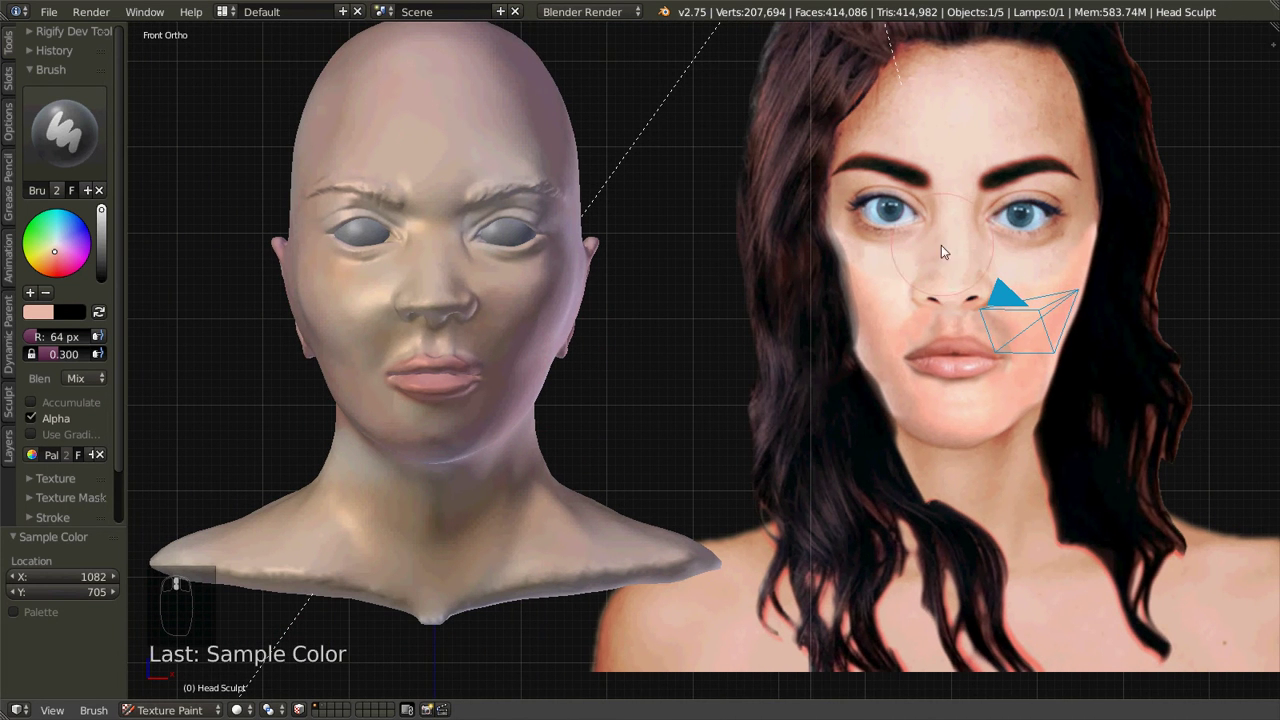
{"action": "key", "text": "s"}
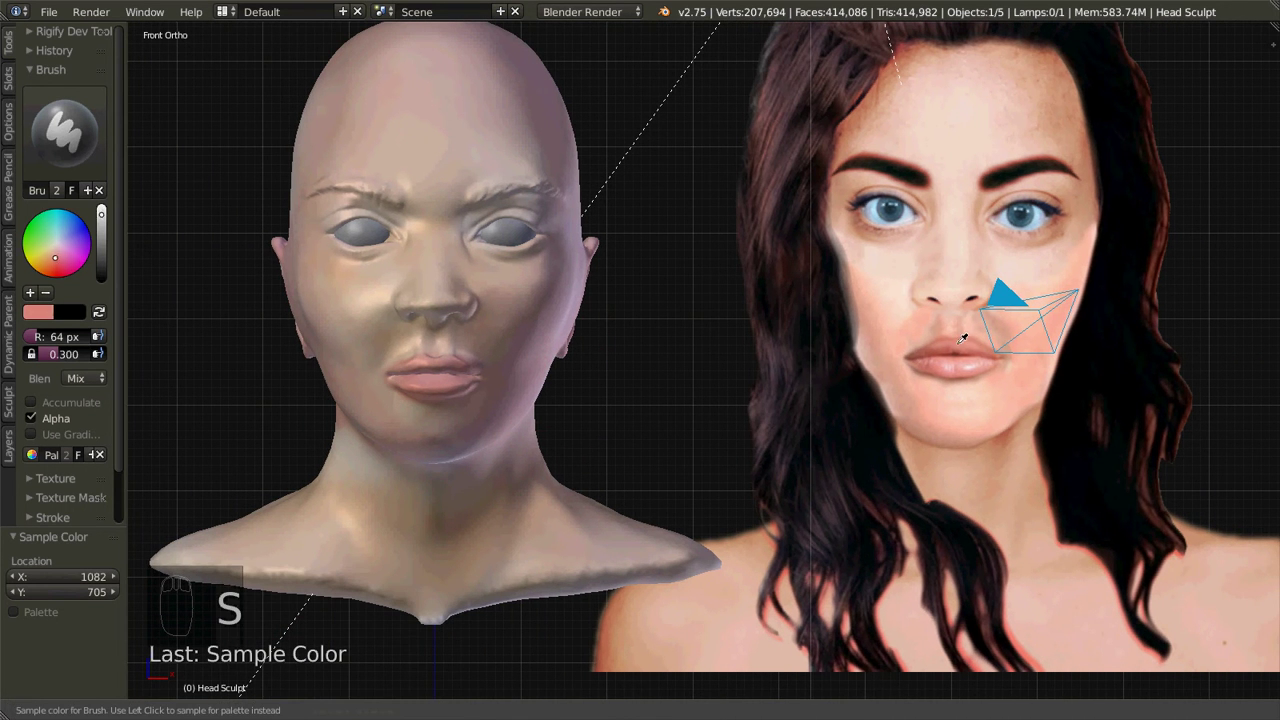
{"action": "left_click", "coordinate": [960, 340]}
{"action": "scroll", "coordinate": [415, 400], "scroll_direction": "up", "scroll_amount": 6}
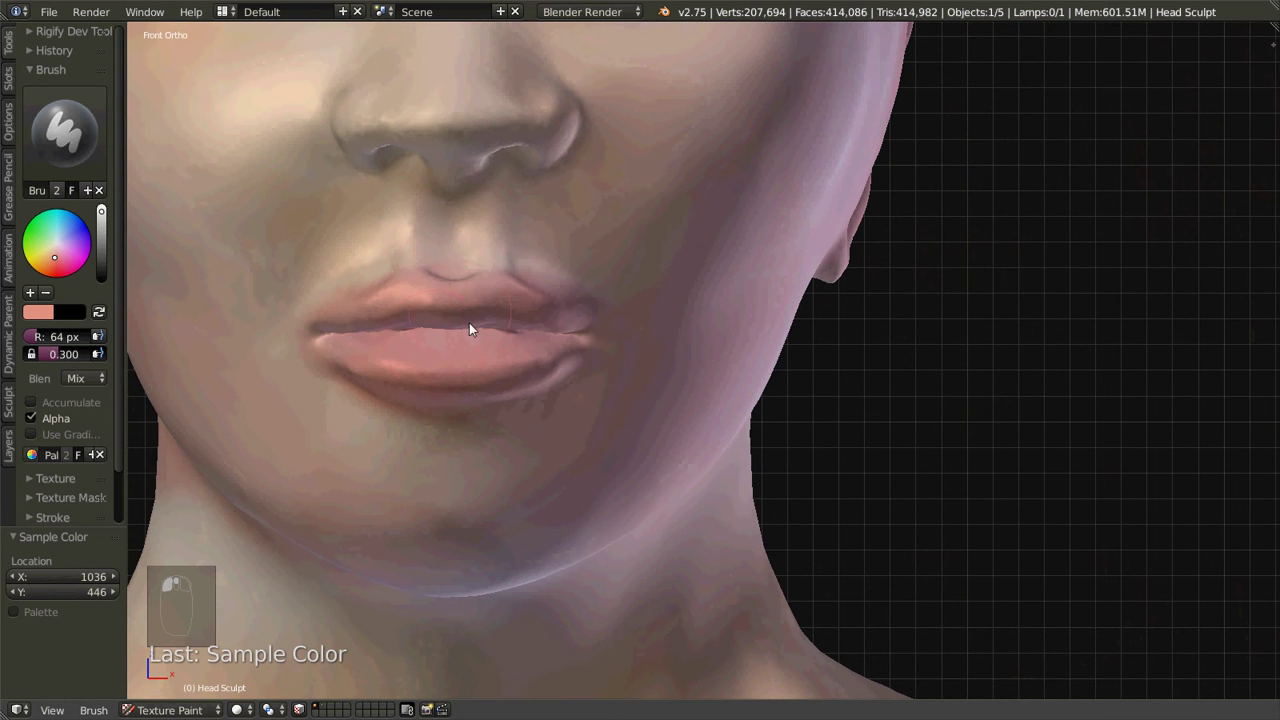
{"action": "left_click_drag", "start_coordinate": [395, 313], "coordinate": [348, 338]}
{"action": "scroll", "coordinate": [488, 354], "scroll_direction": "down", "scroll_amount": 5}
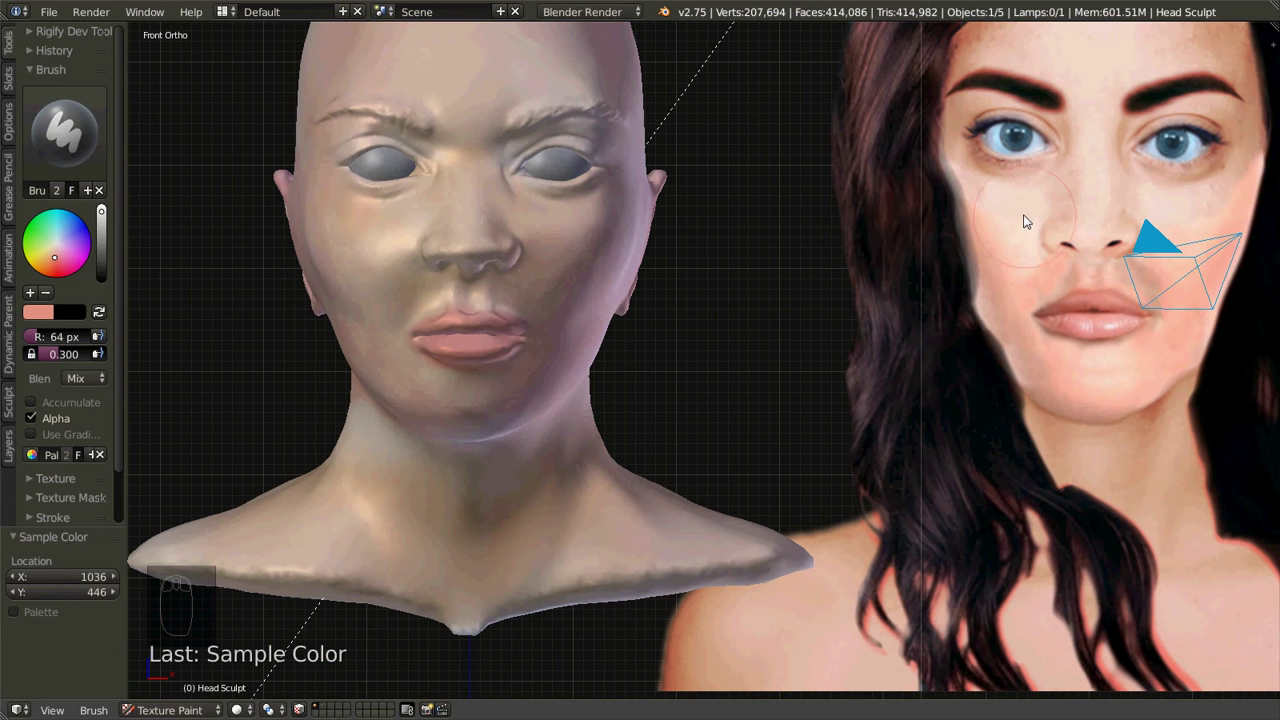
Step: Sample light peach skin tones from the reference's cheek and the side of its nose
{"action": "key", "text": "s"}
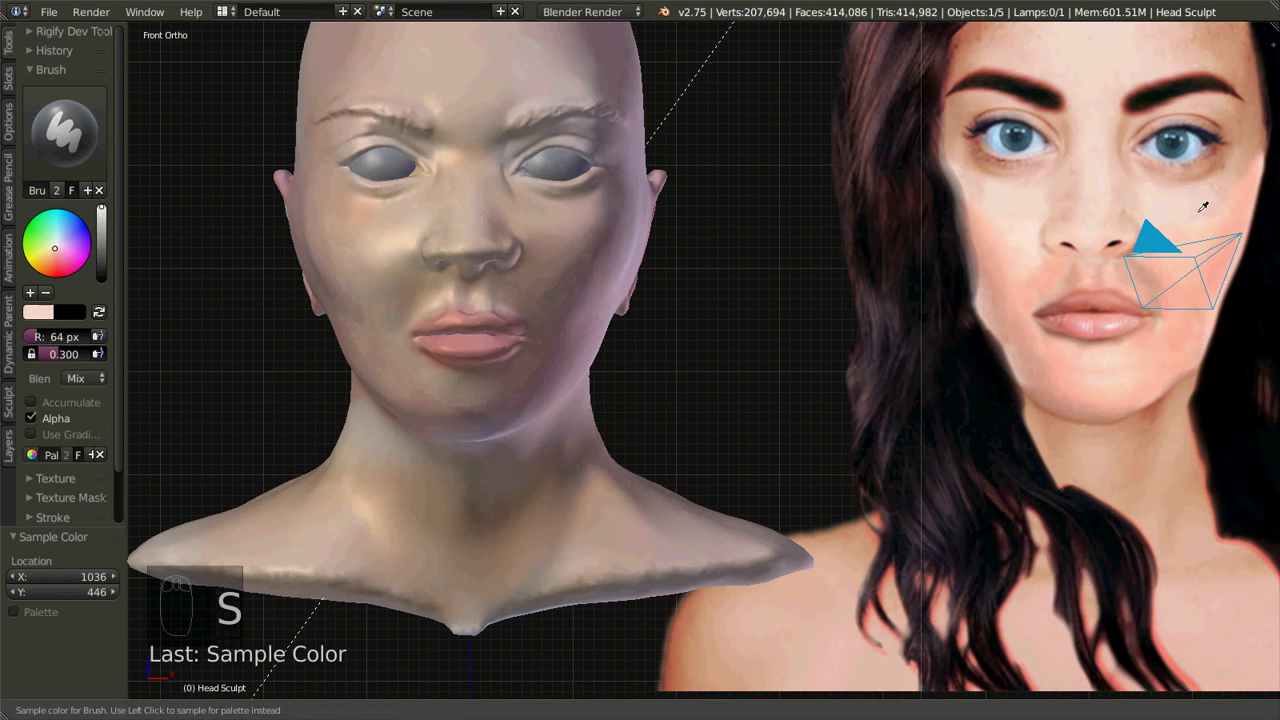
{"action": "key", "text": "s"}
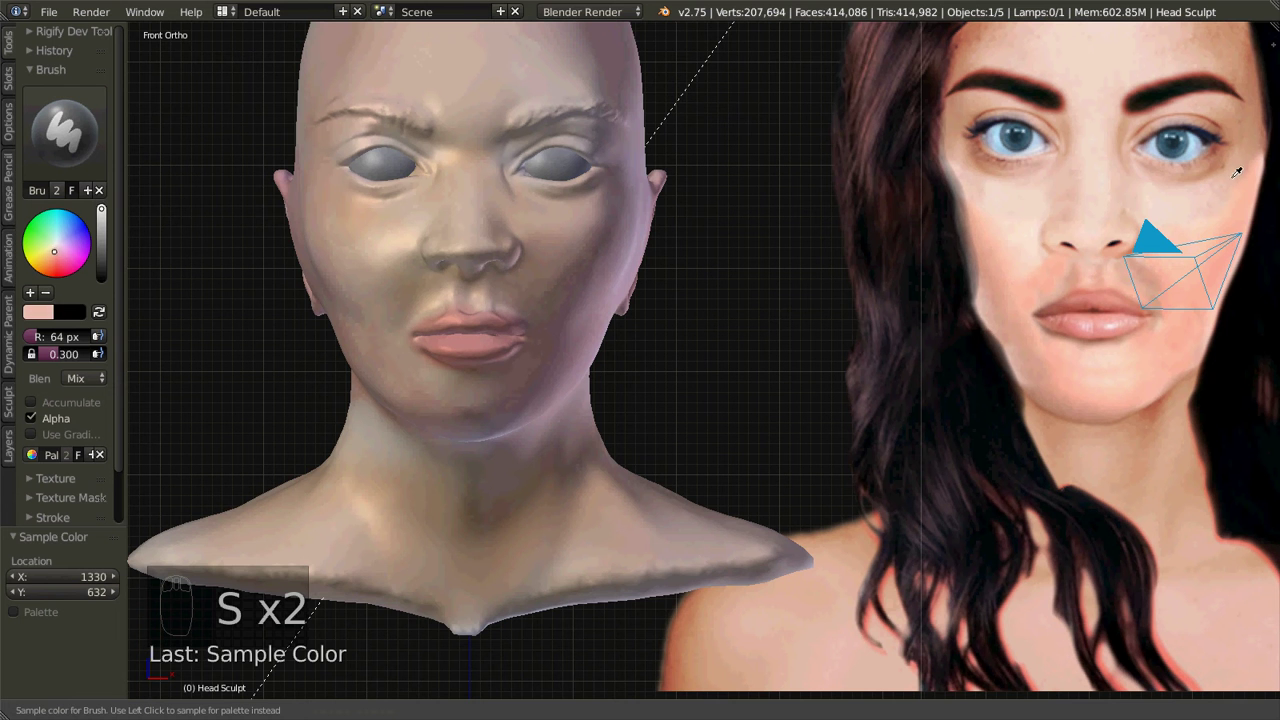
{"action": "left_click", "coordinate": [1073, 181]}
{"action": "scroll", "coordinate": [479, 278], "scroll_direction": "down", "scroll_amount": 2}
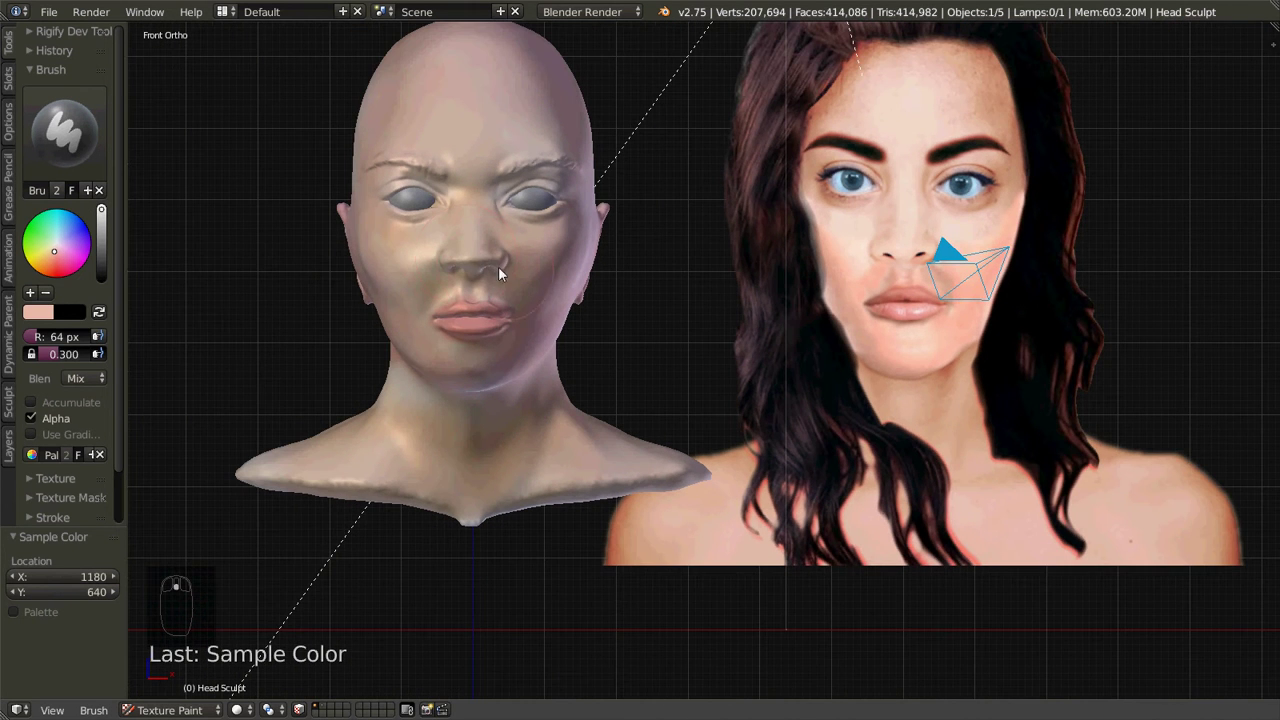
Step: Paint the light peach over the sculpt's face, neck and the side of the head from front and side angles
{"action": "left_click_drag", "start_coordinate": [470, 215], "coordinate": [495, 242]}
{"action": "mouse_move", "coordinate": [459, 329]}
{"action": "left_mouse_down"}
{"action": "mouse_move", "coordinate": [420, 309]}
{"action": "mouse_move", "coordinate": [418, 200]}
{"action": "left_mouse_up"}
{"action": "left_click_drag", "start_coordinate": [506, 382], "coordinate": [557, 377]}
{"action": "middle_click_drag", "start_coordinate": [459, 412], "coordinate": [472, 371]}
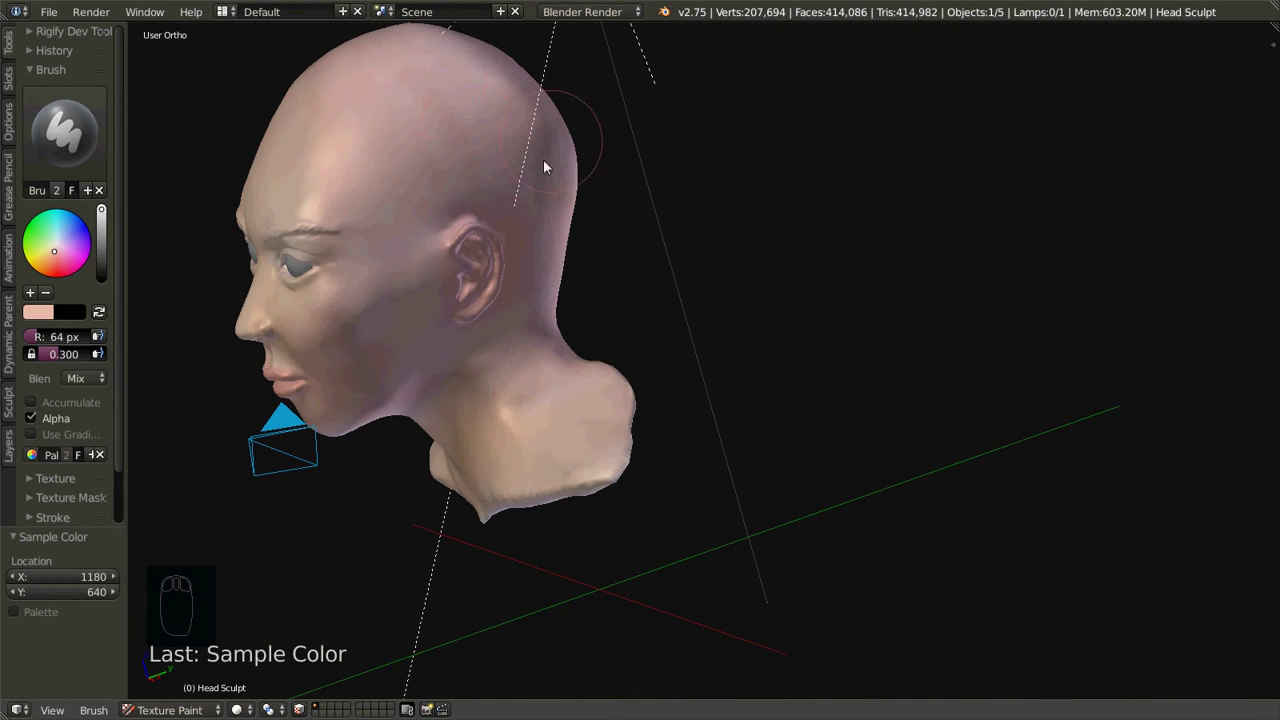
{"action": "middle_click_drag", "start_coordinate": [543, 166], "coordinate": [423, 120]}
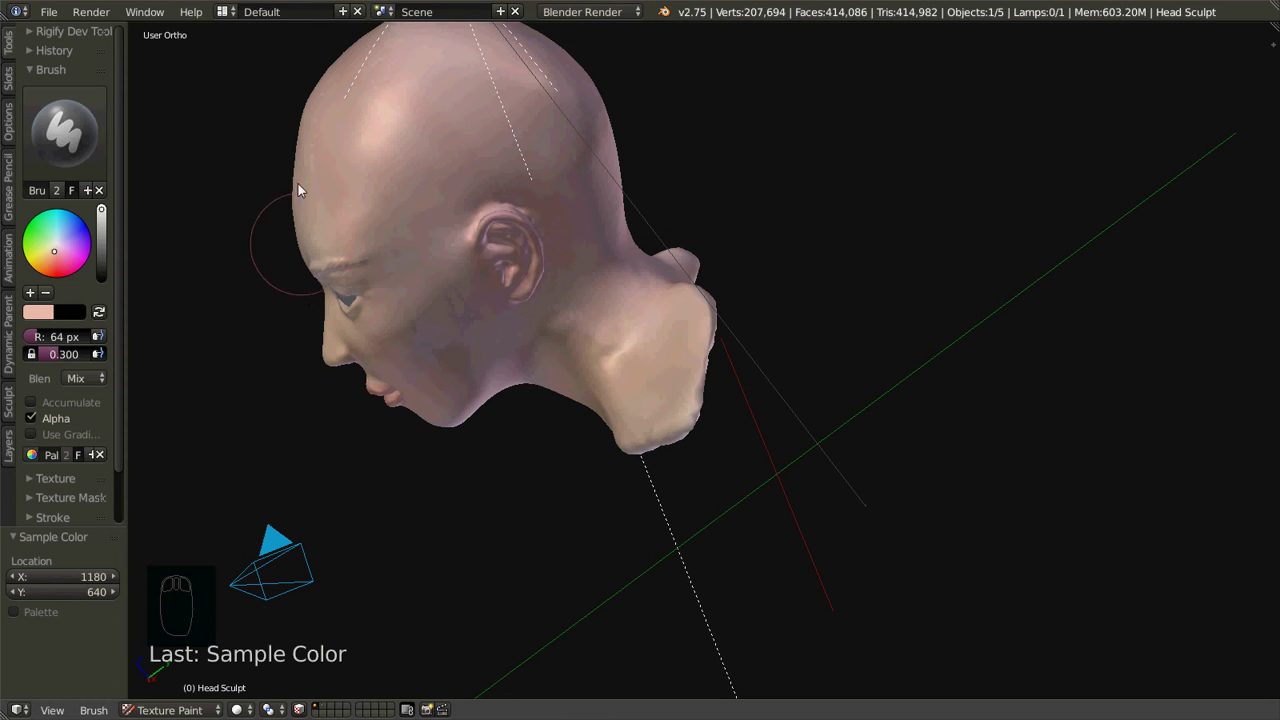
Step: Paint the light peach over the shoulders and upper chest in front view and blend it into the face
{"action": "key", "text": "KP_1"}
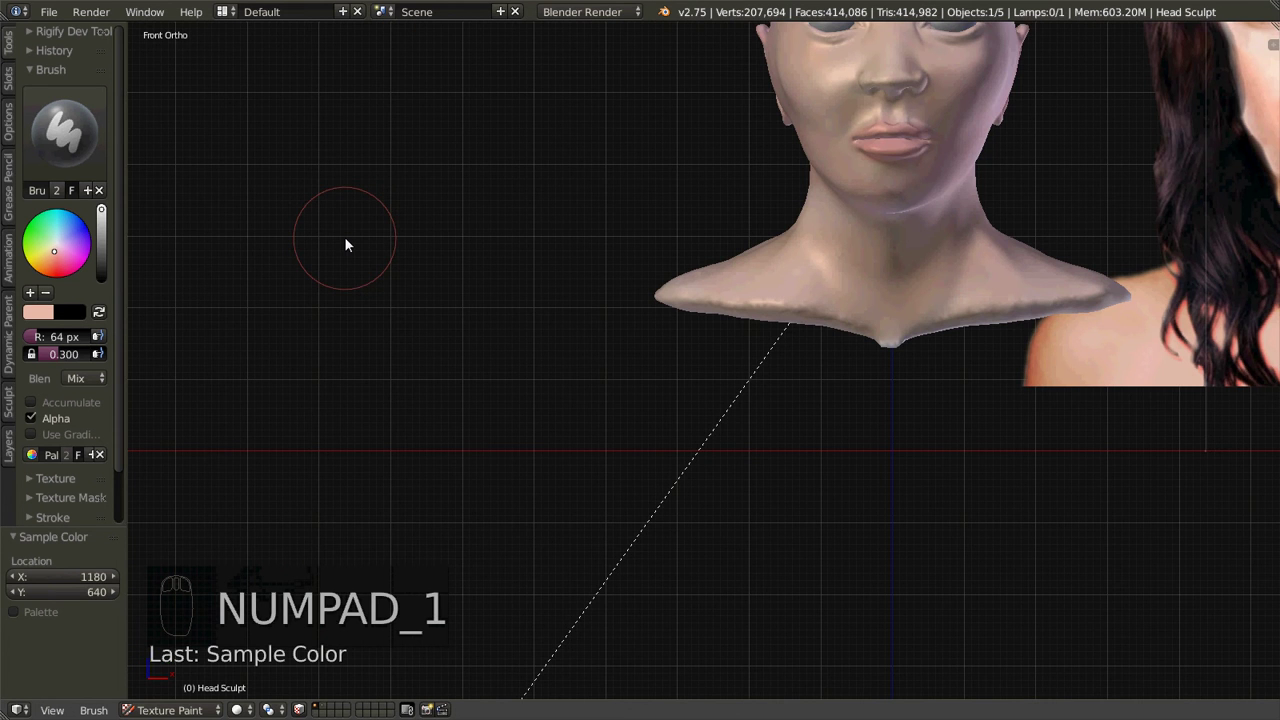
{"action": "scroll", "coordinate": [603, 347], "scroll_direction": "up", "scroll_amount": 7, "text": "ctrl"}
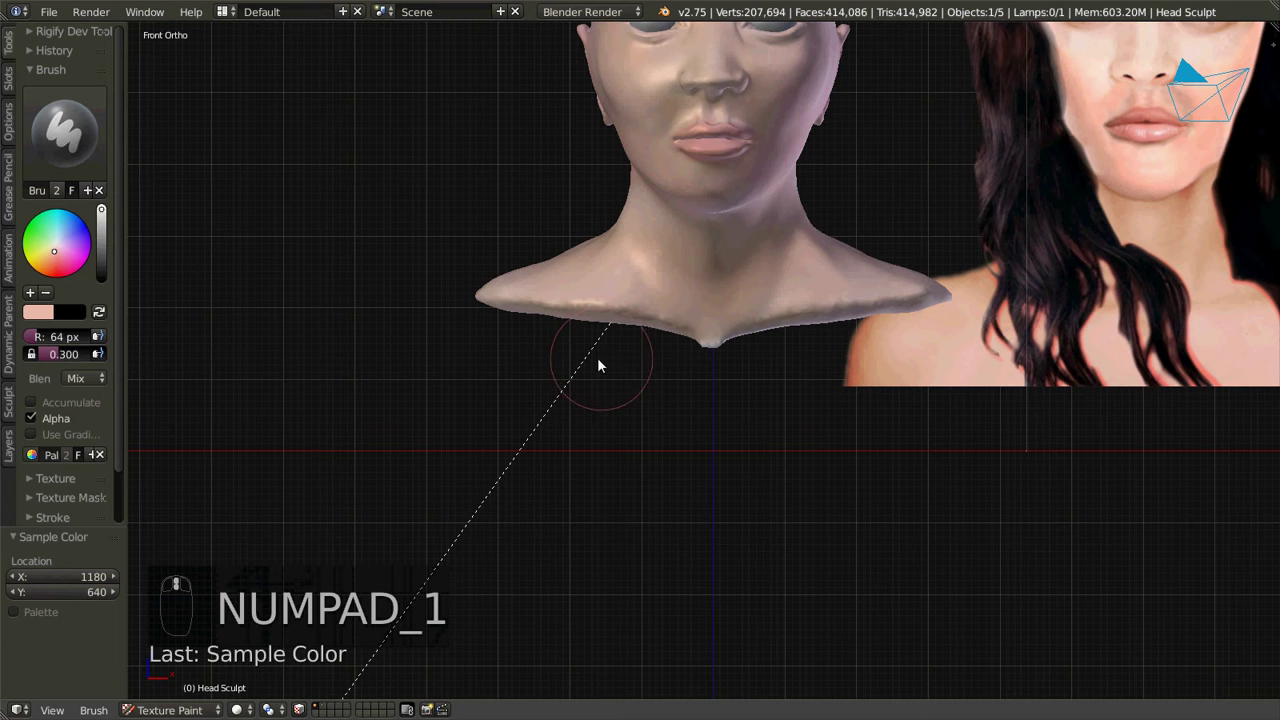
{"action": "key", "text": "slash"}
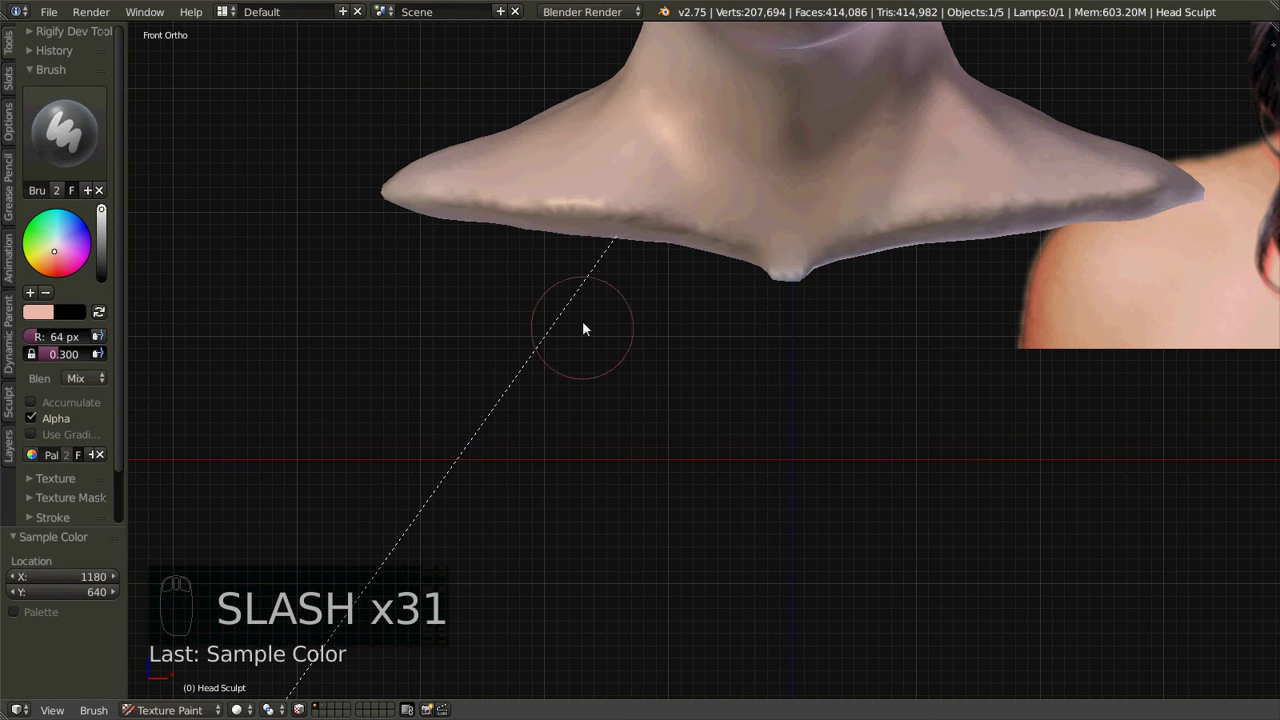
{"action": "middle_click_drag", "start_coordinate": [634, 254], "coordinate": [673, 377], "text": "shift"}
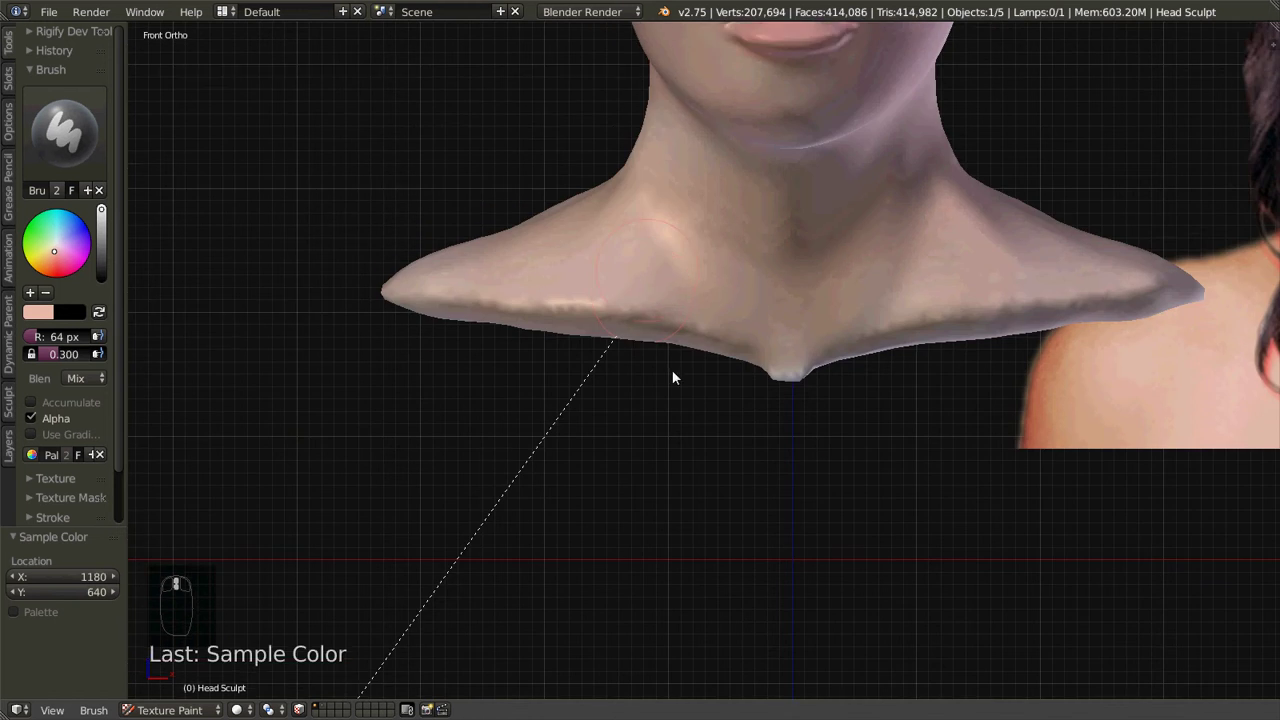
{"action": "scroll", "coordinate": [668, 350], "scroll_direction": "down", "scroll_amount": 4}
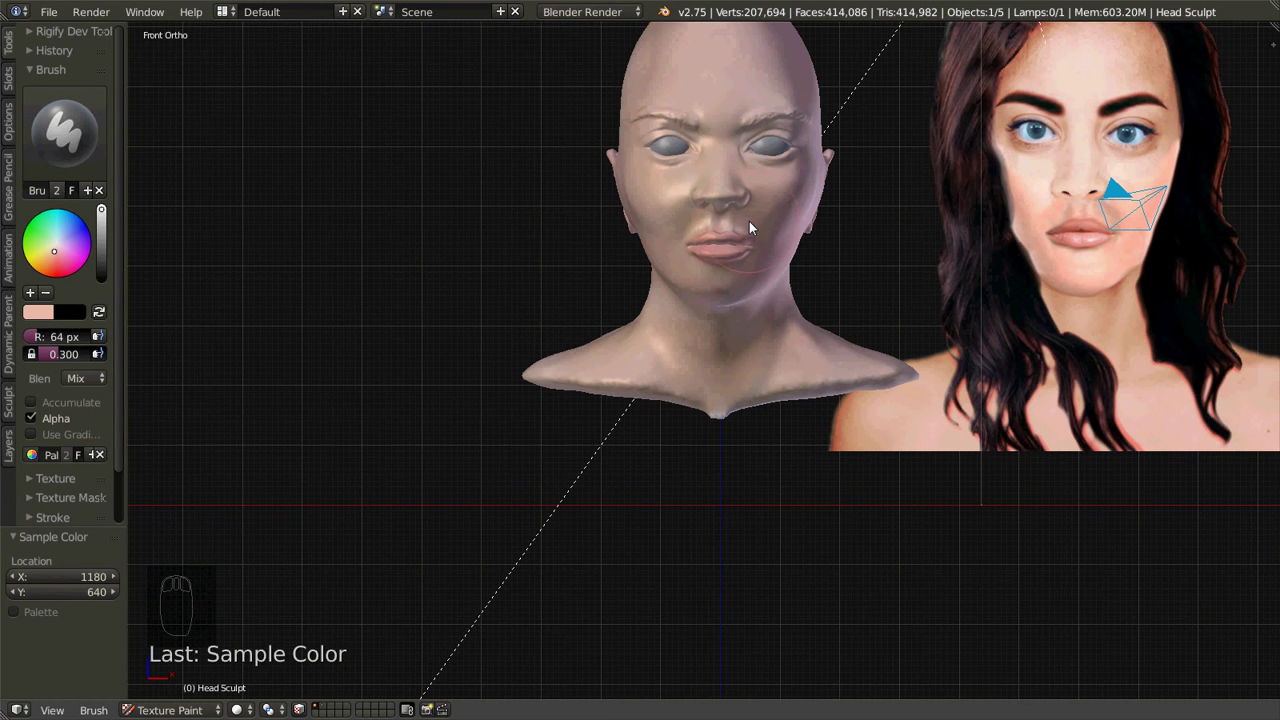
{"action": "middle_click_drag", "start_coordinate": [740, 210], "coordinate": [815, 178], "text": "shift"}
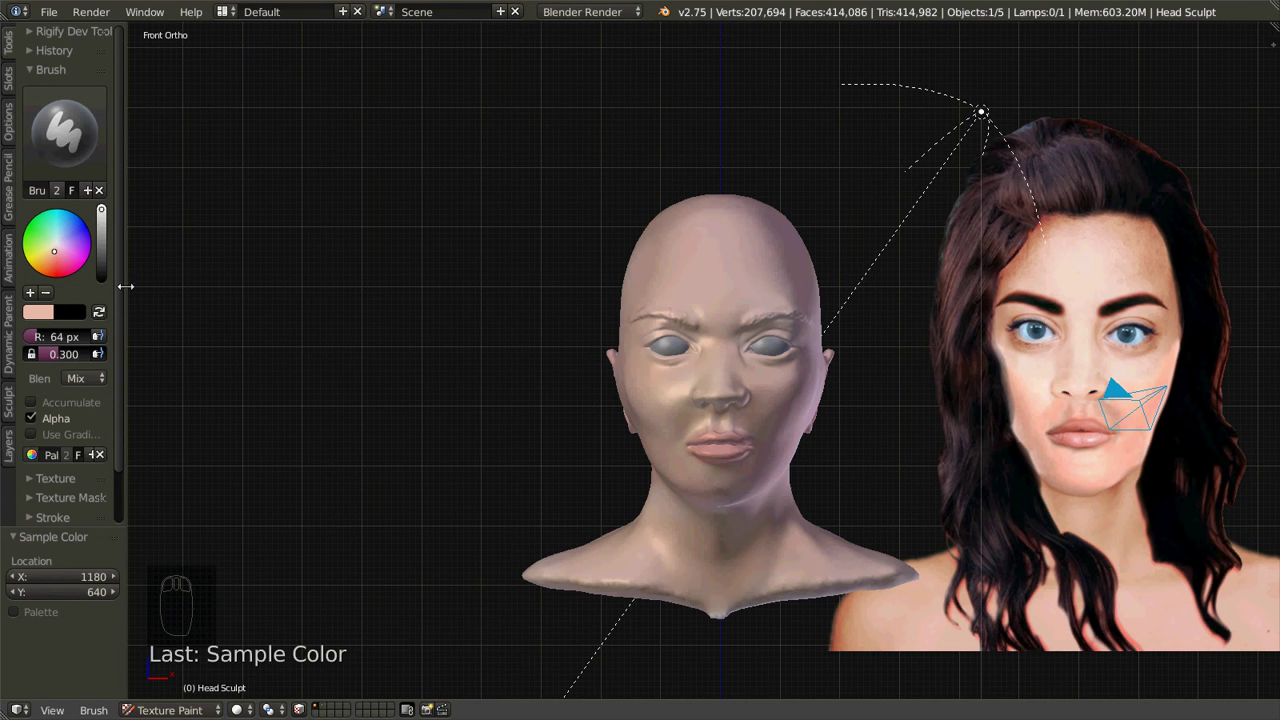
Step: Set the brush texture mapping to View Plane and add a new texture to the brush
{"action": "left_click_drag", "start_coordinate": [118, 295], "coordinate": [142, 397]}
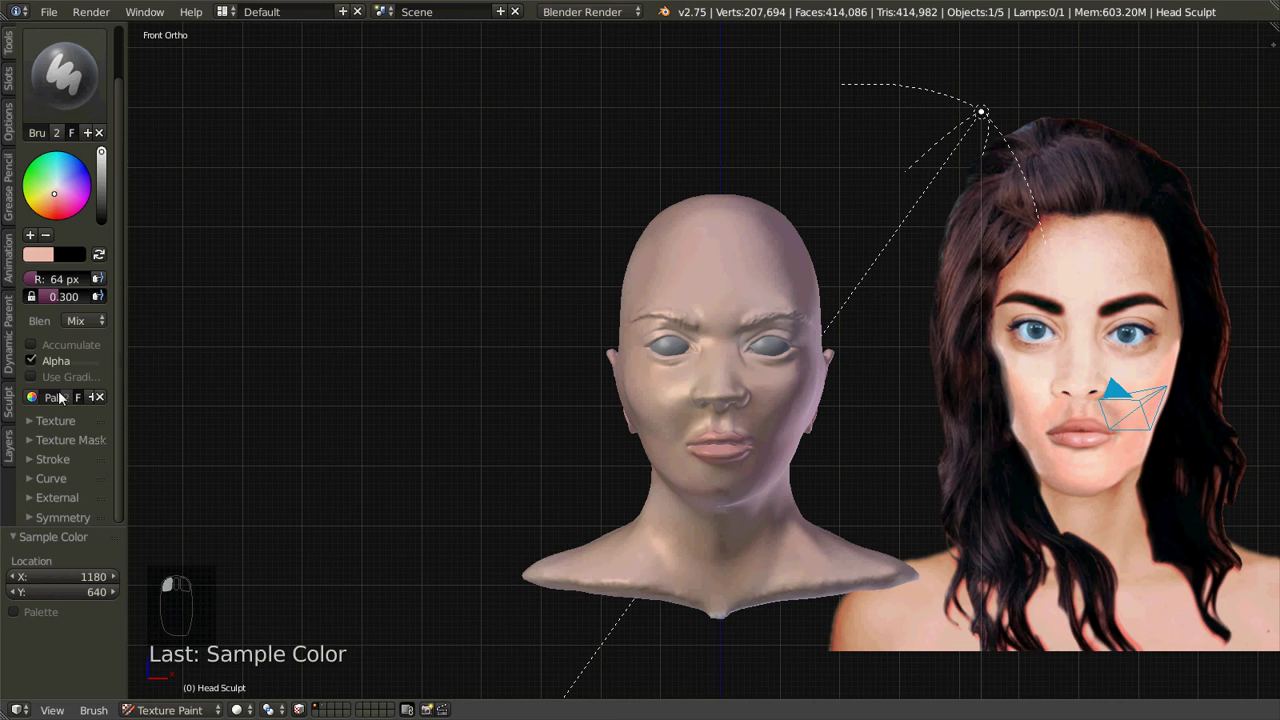
{"action": "left_click", "coordinate": [27, 421]}
{"action": "left_click_drag", "start_coordinate": [114, 333], "coordinate": [120, 368]}
{"action": "scroll", "coordinate": [78, 357], "scroll_direction": "down", "scroll_amount": 2}
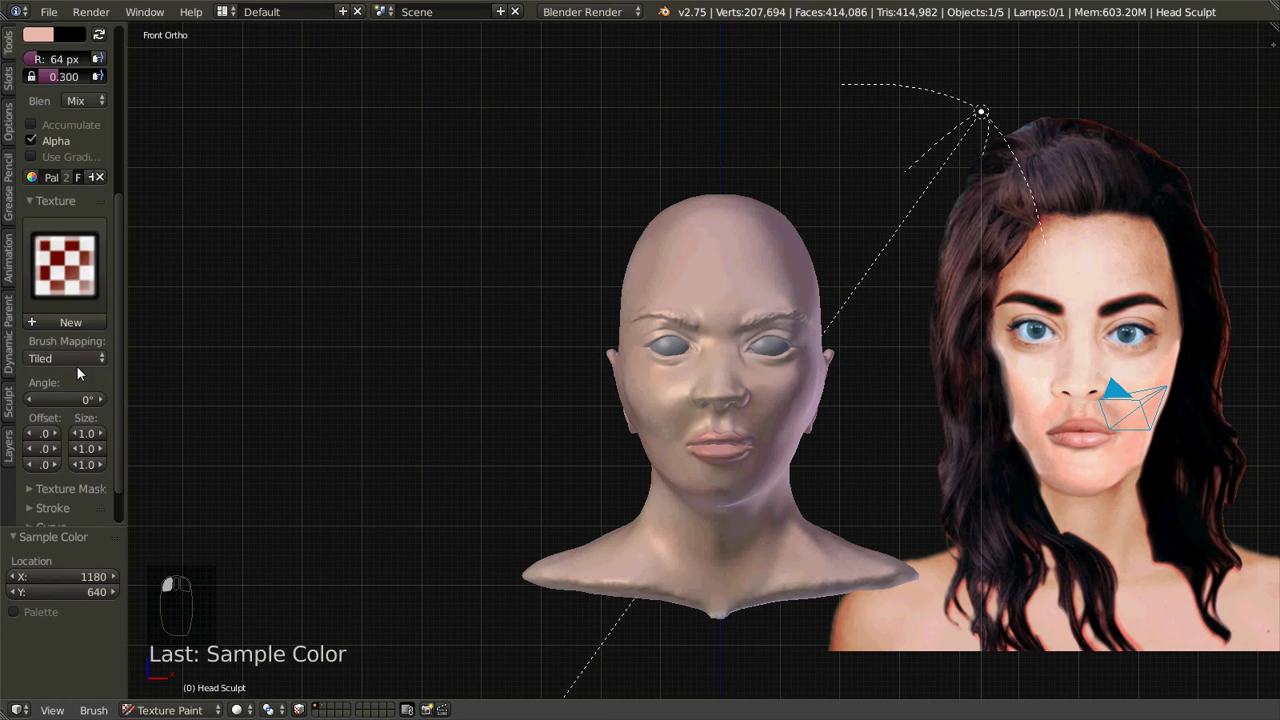
{"action": "left_click", "coordinate": [63, 356]}
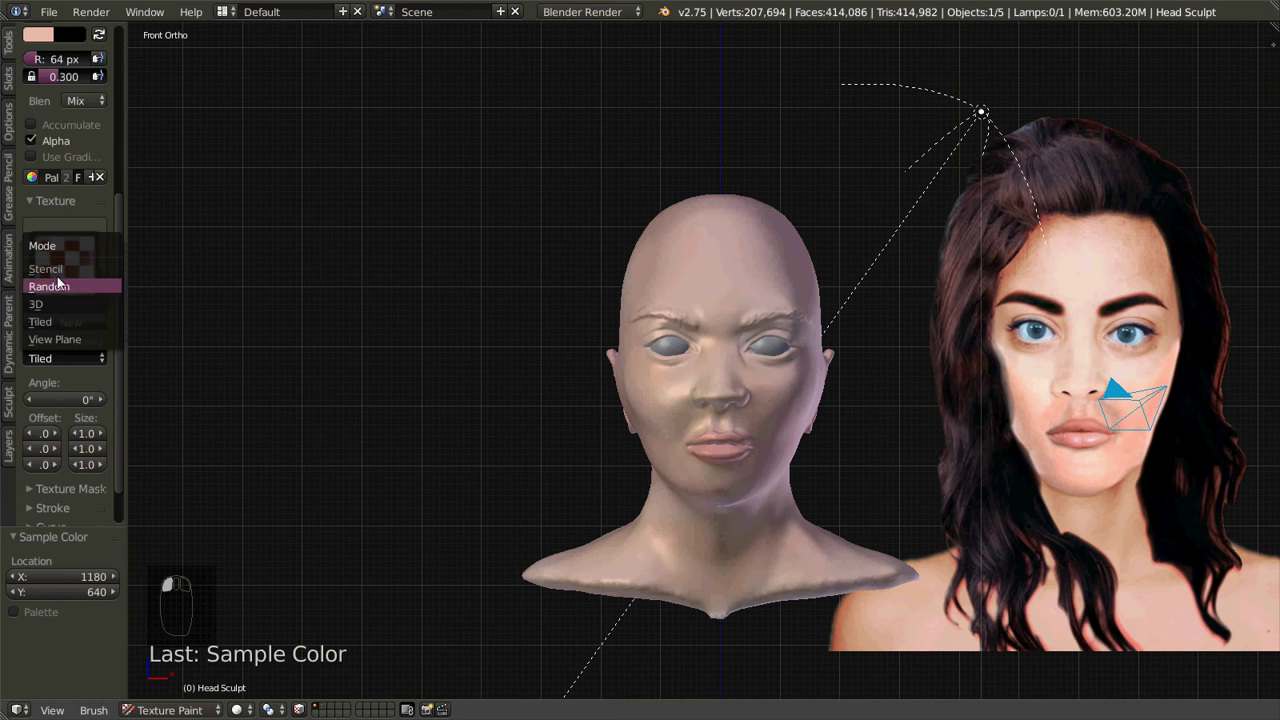
{"action": "left_click", "coordinate": [71, 339]}
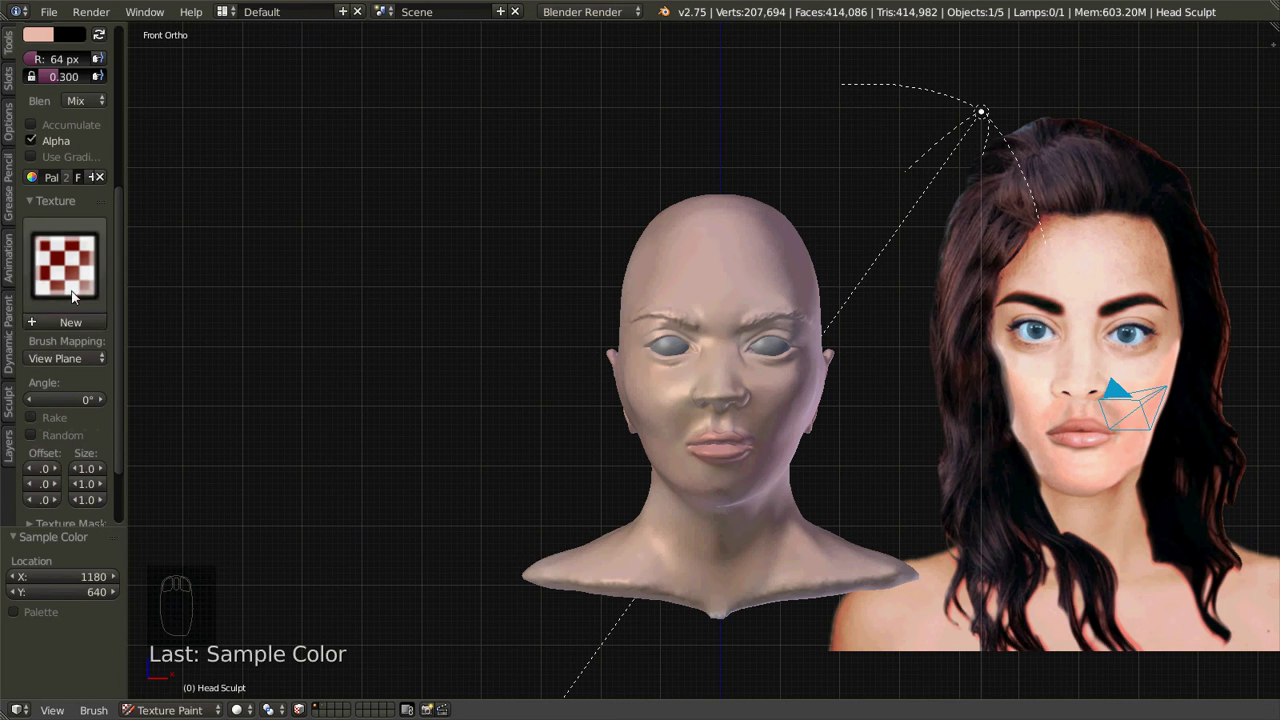
{"action": "left_click", "coordinate": [69, 322]}
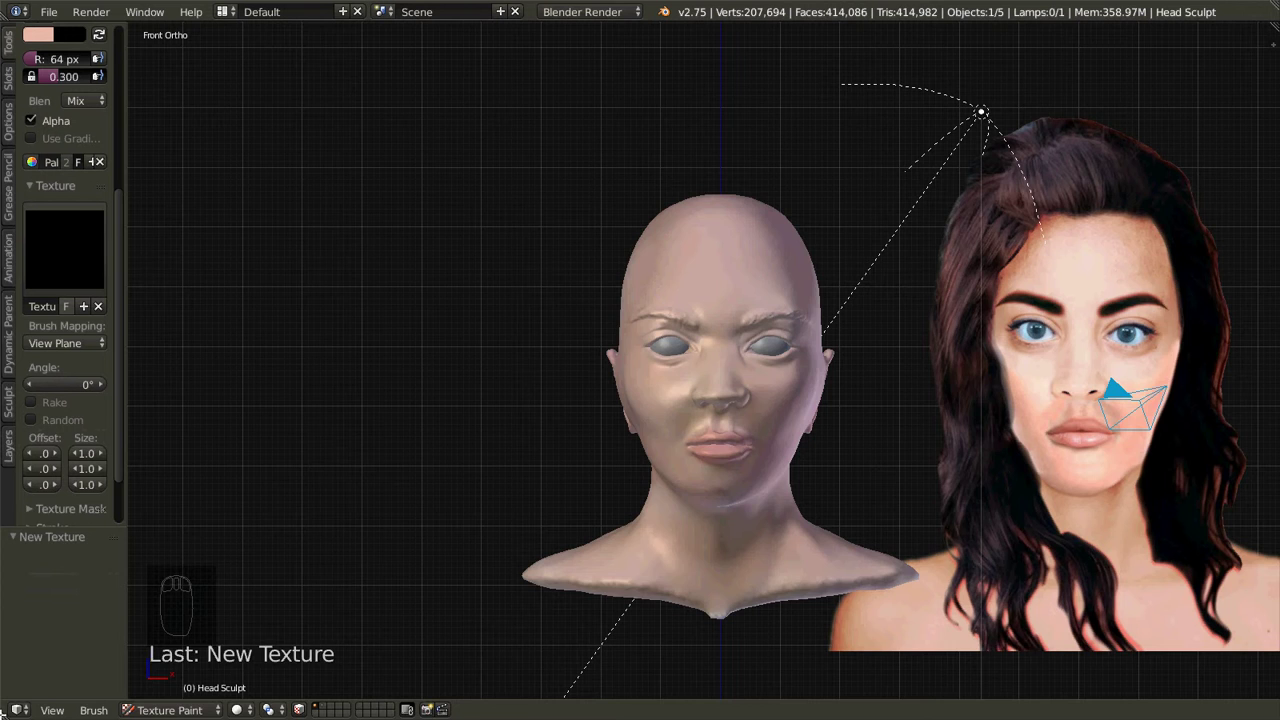
Step: Split the 3D view, make the new area a Properties editor and display the brush's texture settings
{"action": "left_click_drag", "start_coordinate": [5, 714], "coordinate": [780, 530]}
{"action": "left_click_drag", "start_coordinate": [847, 524], "coordinate": [809, 530]}
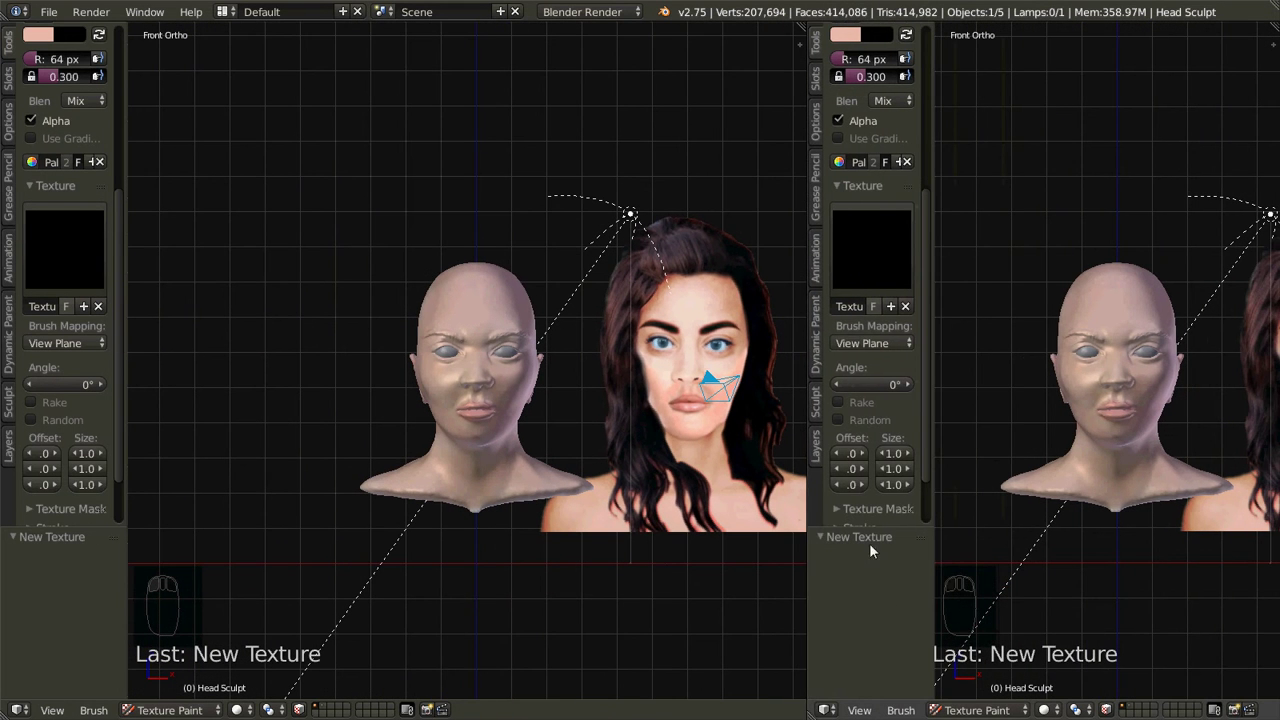
{"action": "left_click", "coordinate": [826, 710]}
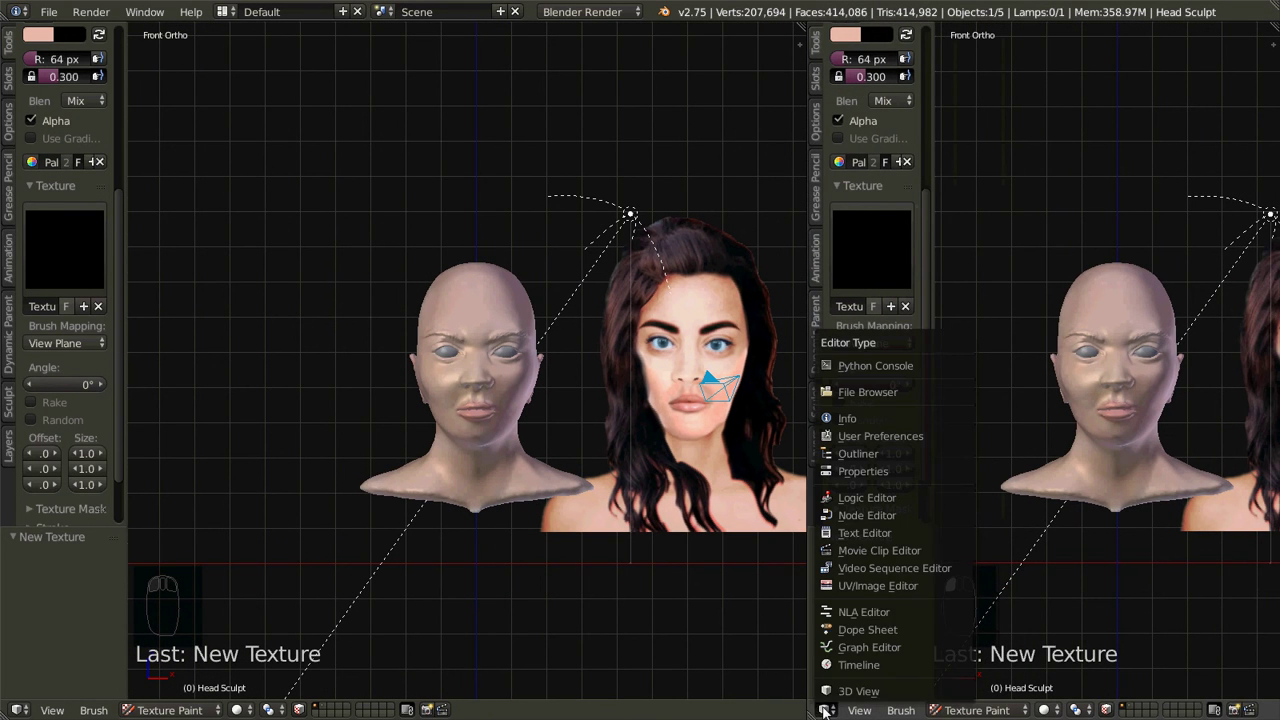
{"action": "left_click", "coordinate": [855, 472]}
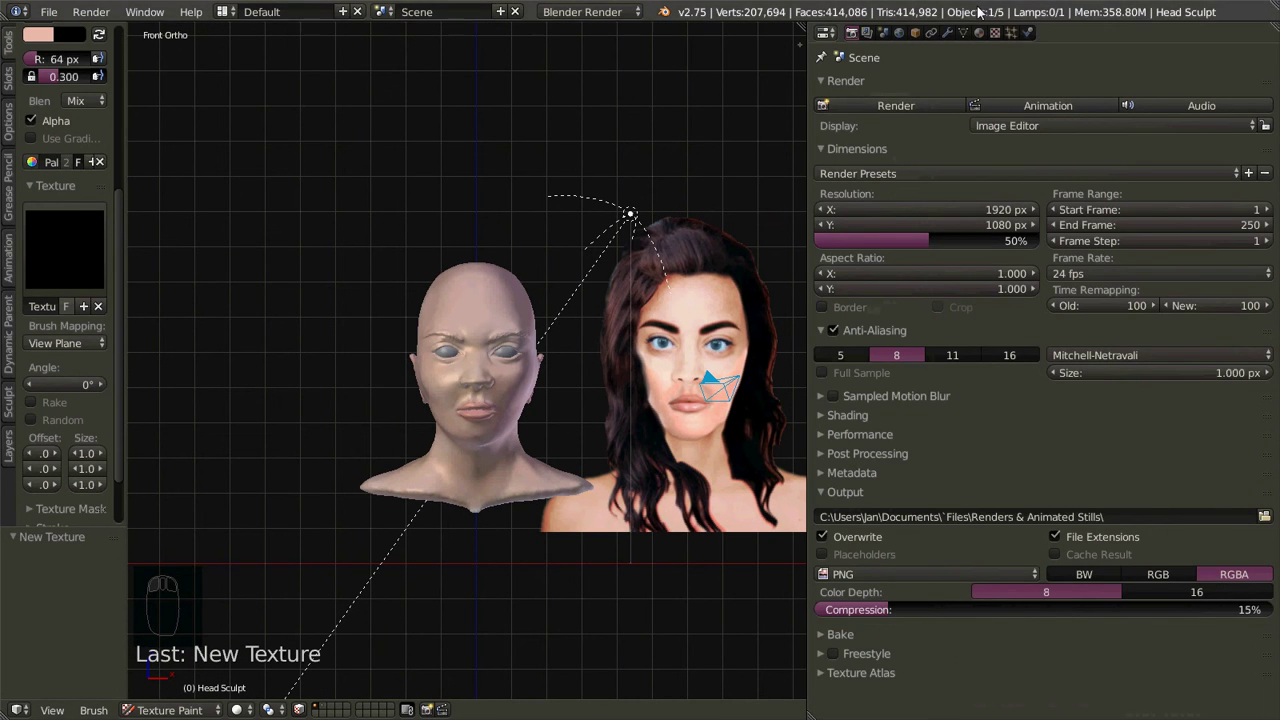
{"action": "left_click", "coordinate": [995, 33]}
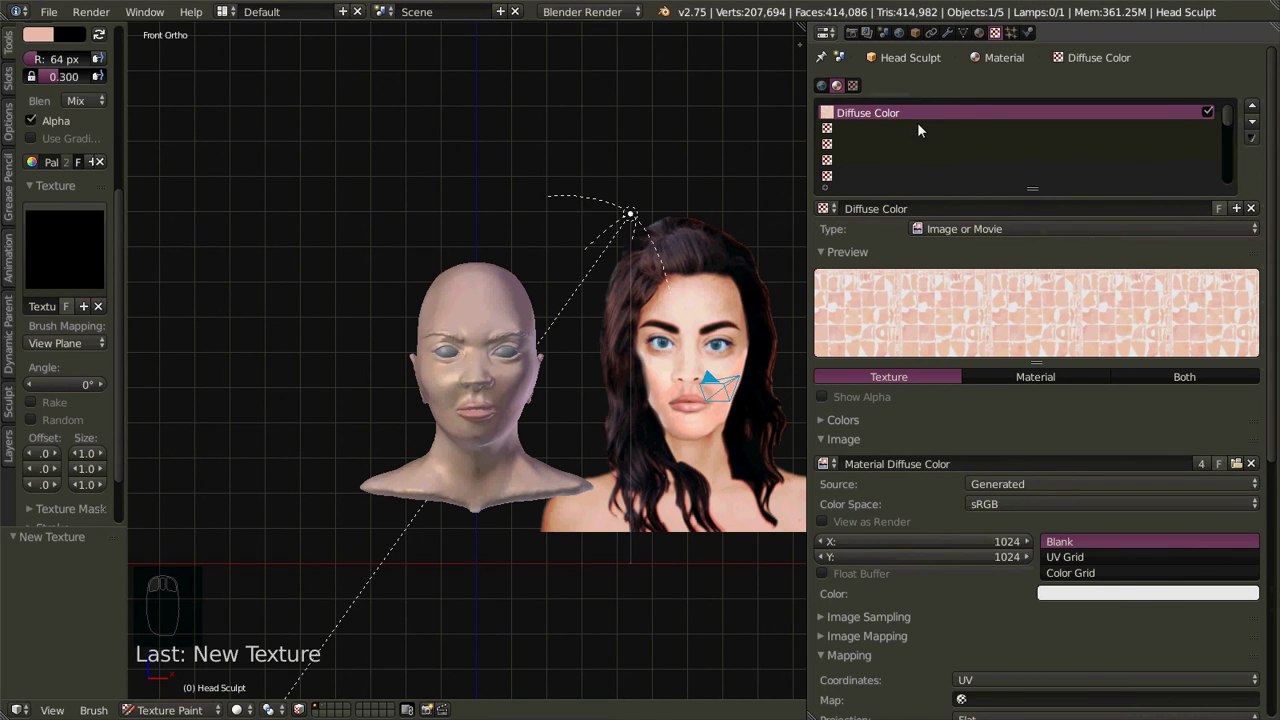
{"action": "left_click", "coordinate": [853, 86]}
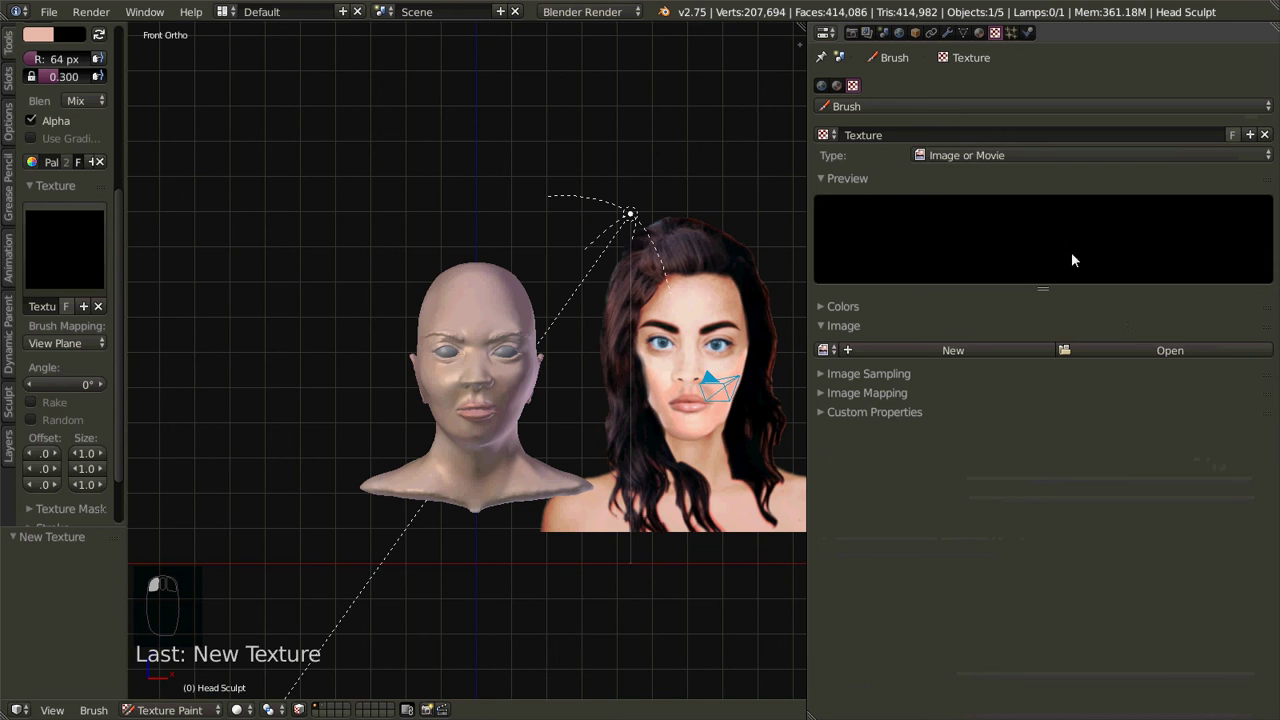
Step: Load Pores_05.png from the Skin Painting Tutorial folder as the brush texture image and maximize the 3D view
{"action": "left_click", "coordinate": [1129, 350]}
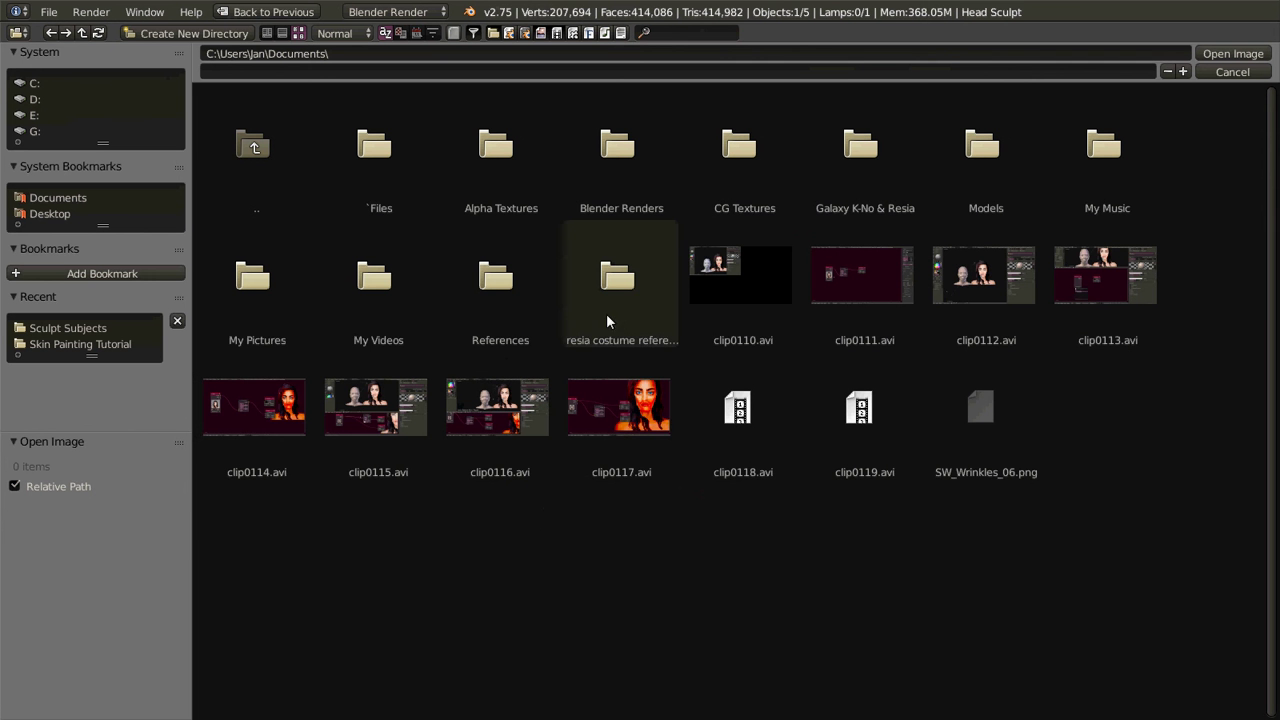
{"action": "left_click", "coordinate": [96, 343]}
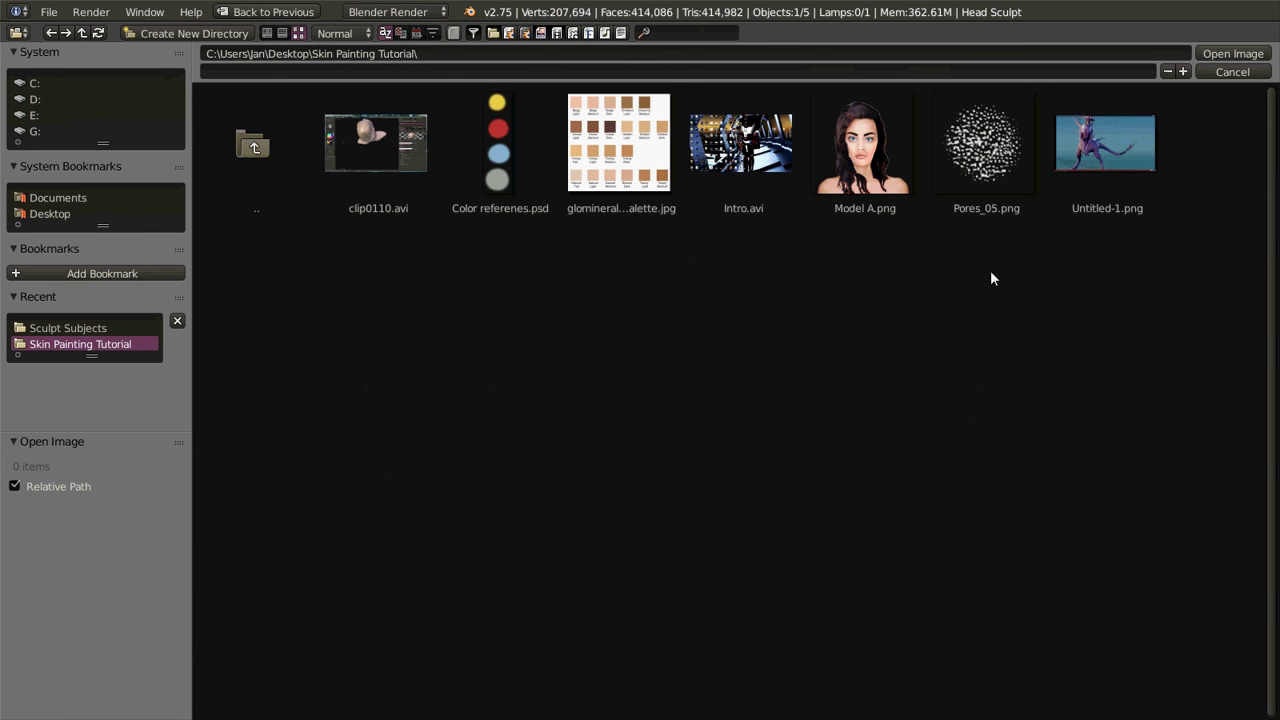
{"action": "double_click", "coordinate": [980, 150]}
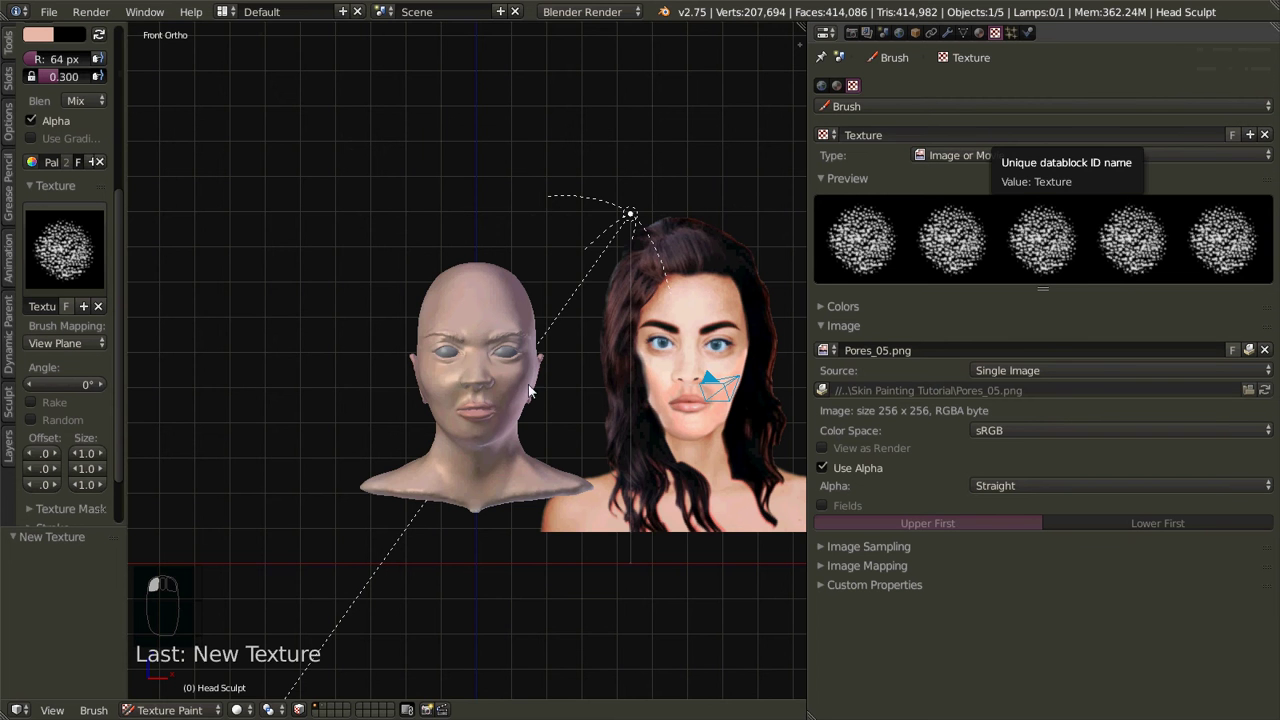
{"action": "scroll", "coordinate": [500, 415], "scroll_direction": "up", "scroll_amount": 5}
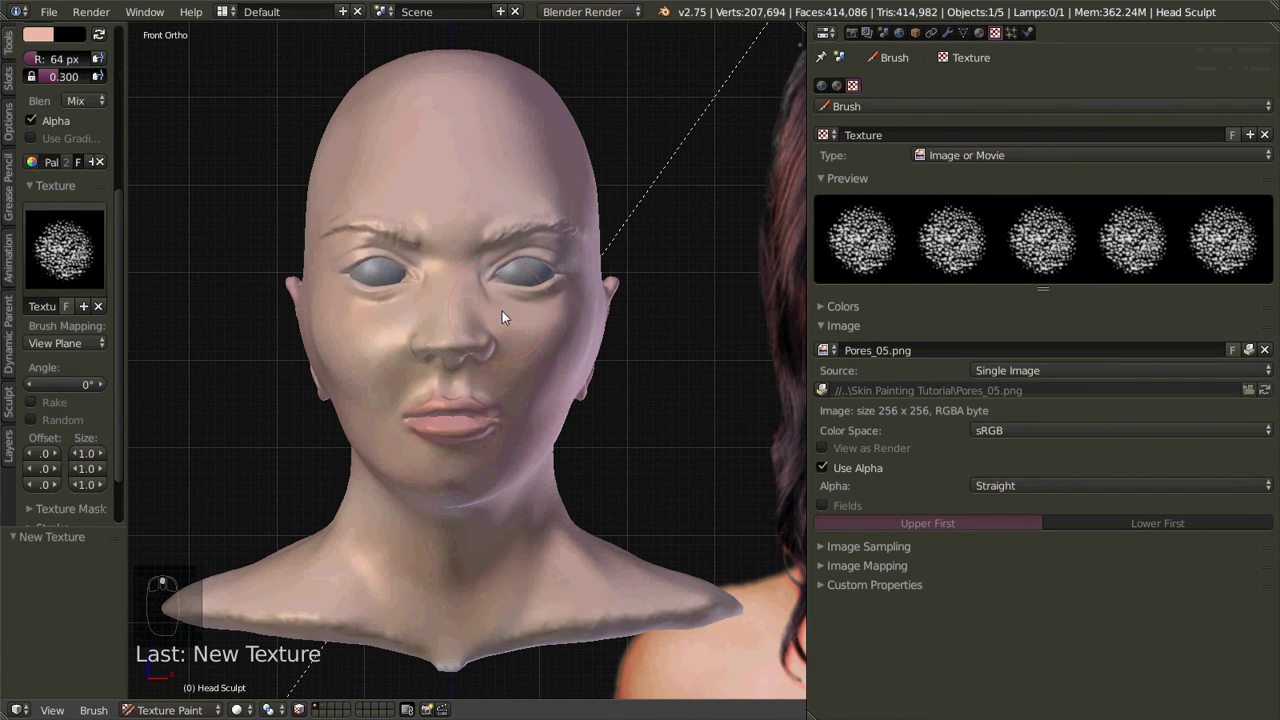
{"action": "key", "text": "shift+space"}
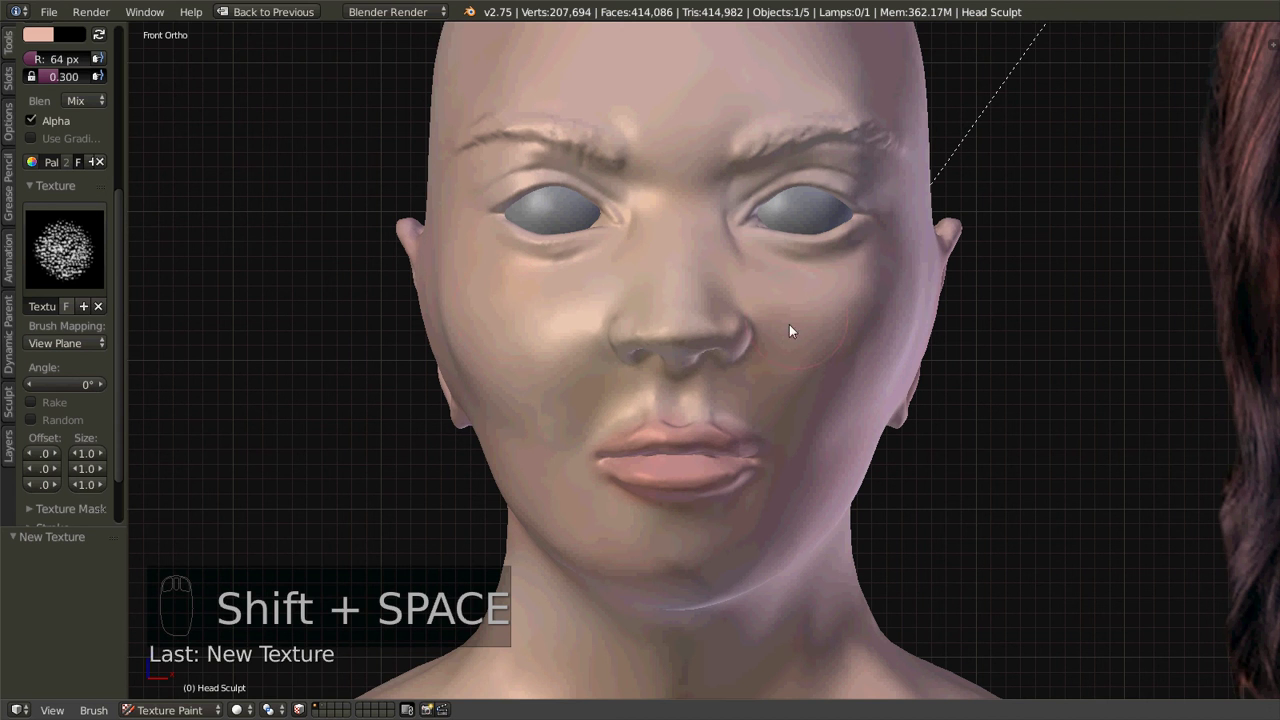
Step: Try painting the pore texture over the sculpt's nose and both cheeks with the Space stroke method
{"action": "scroll", "coordinate": [770, 294], "scroll_direction": "down", "scroll_amount": 3, "text": "shift"}
{"action": "scroll", "coordinate": [773, 308], "scroll_direction": "up", "scroll_amount": 5, "text": "shift"}
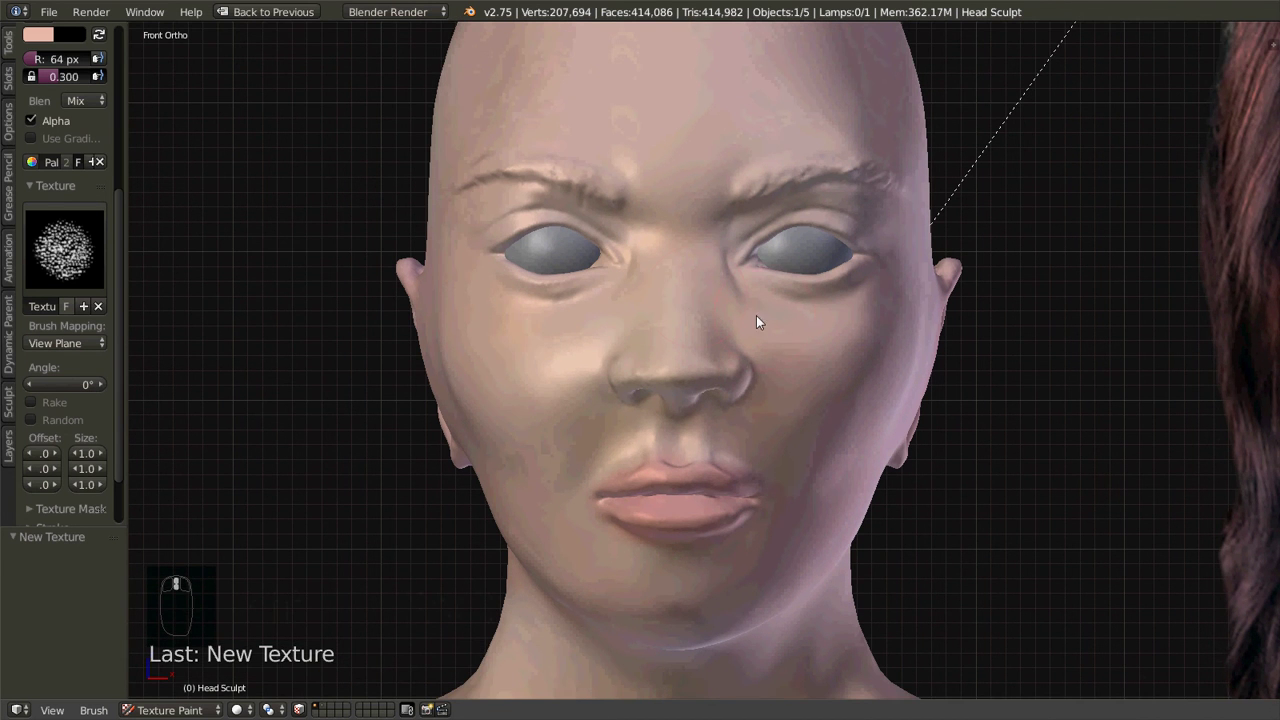
{"action": "mouse_move", "coordinate": [568, 365]}
{"action": "left_mouse_down"}
{"action": "mouse_move", "coordinate": [531, 388]}
{"action": "mouse_move", "coordinate": [591, 371]}
{"action": "mouse_move", "coordinate": [517, 346]}
{"action": "mouse_move", "coordinate": [506, 309]}
{"action": "mouse_move", "coordinate": [672, 307]}
{"action": "left_mouse_up"}
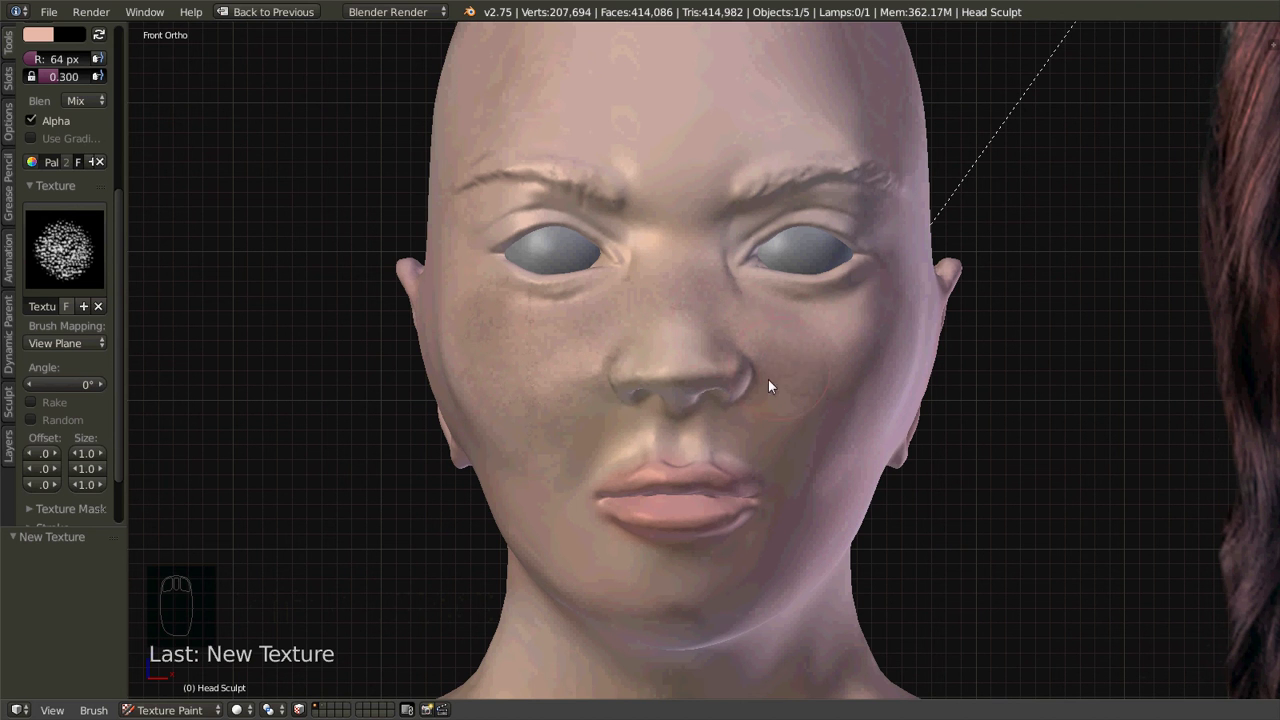
{"action": "left_click_drag", "start_coordinate": [769, 466], "coordinate": [783, 425]}
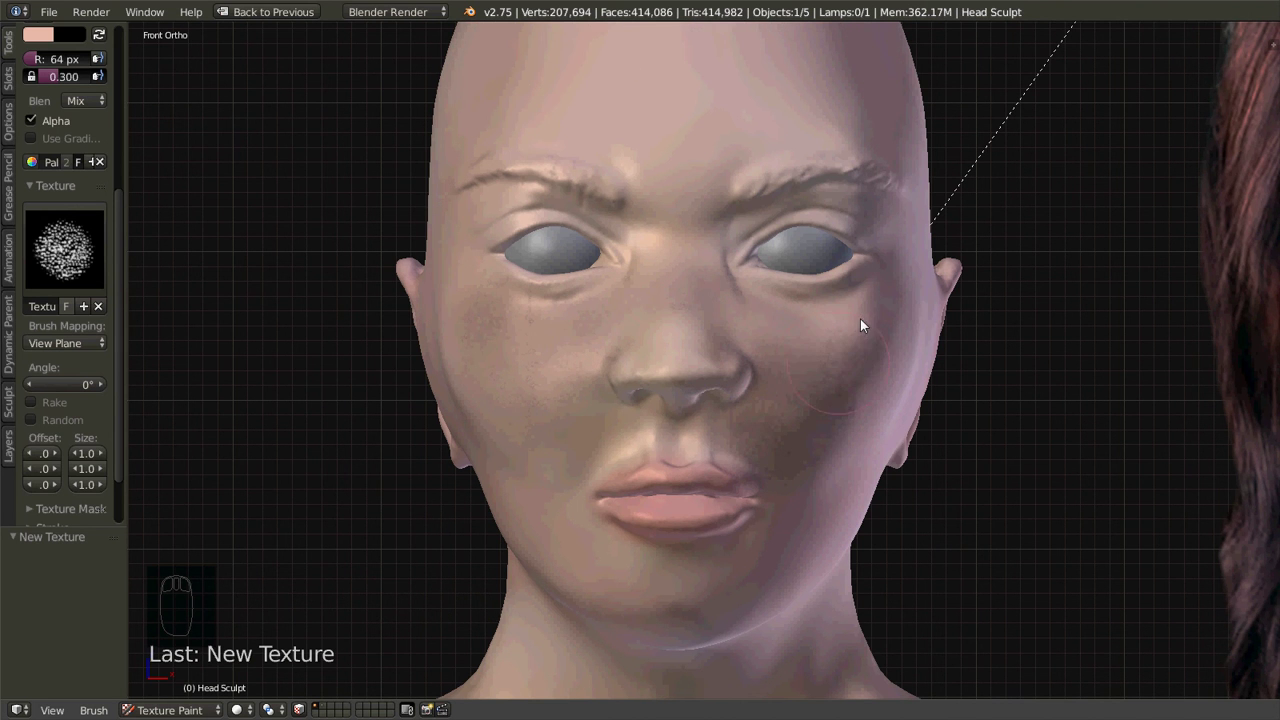
{"action": "left_click_drag", "start_coordinate": [817, 312], "coordinate": [760, 297]}
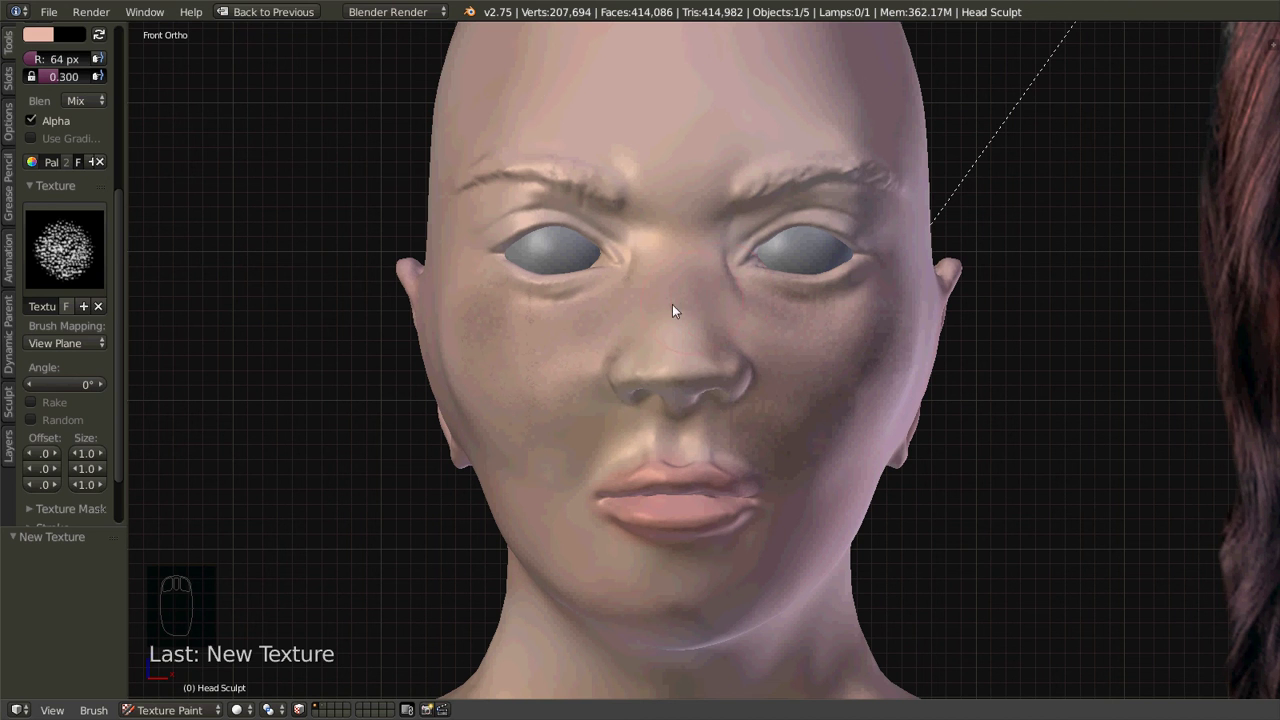
Step: Set the brush stroke method to Airbrush and undo the pore test strokes on the face
{"action": "left_click", "coordinate": [29, 190]}
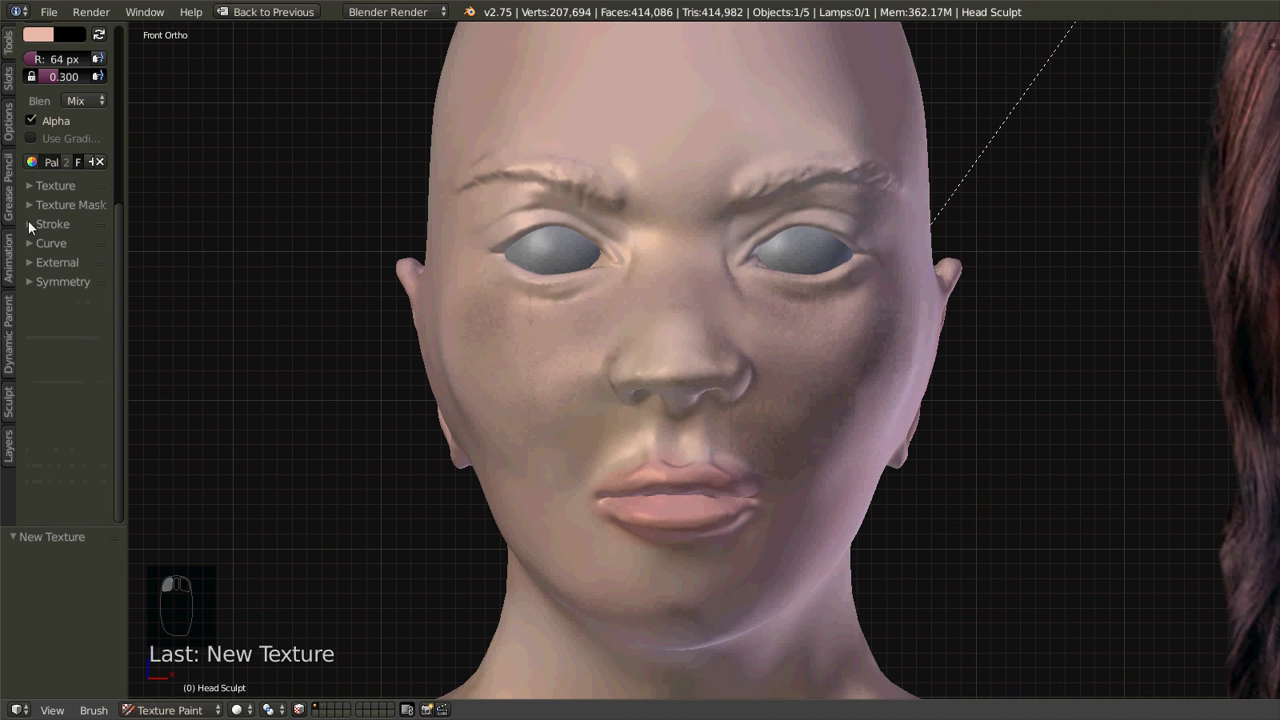
{"action": "left_click", "coordinate": [33, 228]}
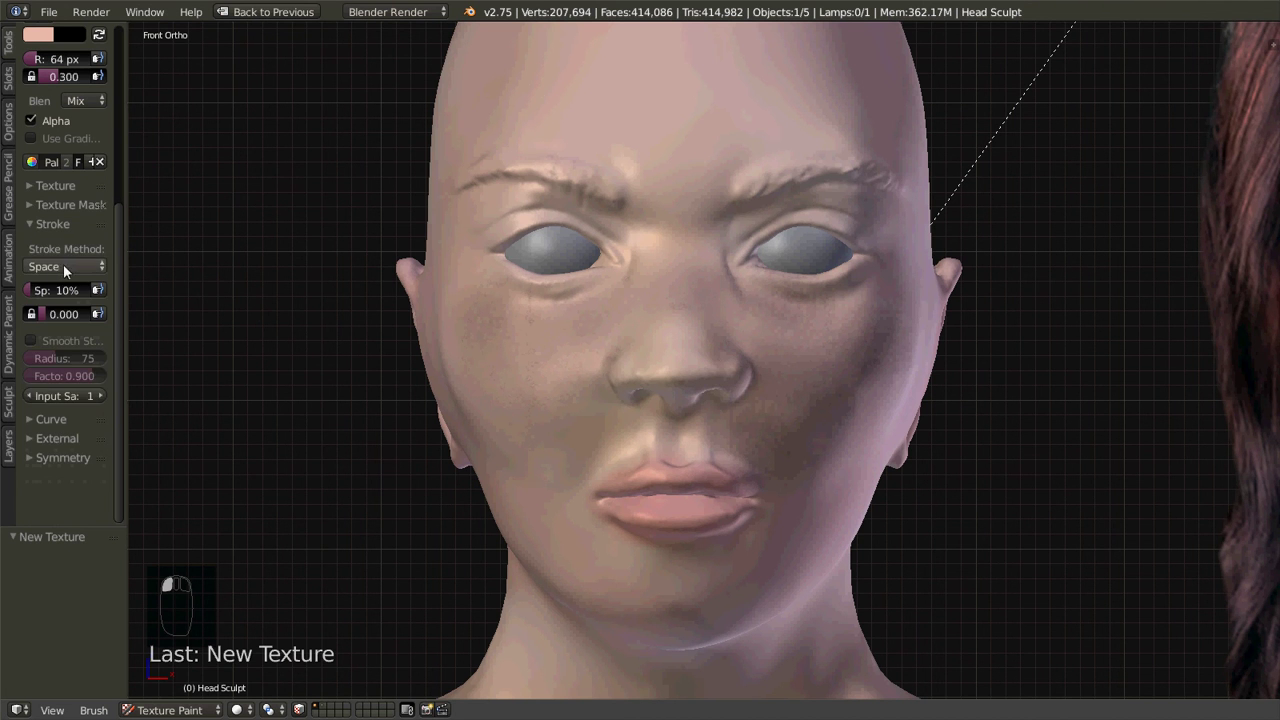
{"action": "left_click", "coordinate": [62, 264]}
{"action": "left_click", "coordinate": [64, 194]}
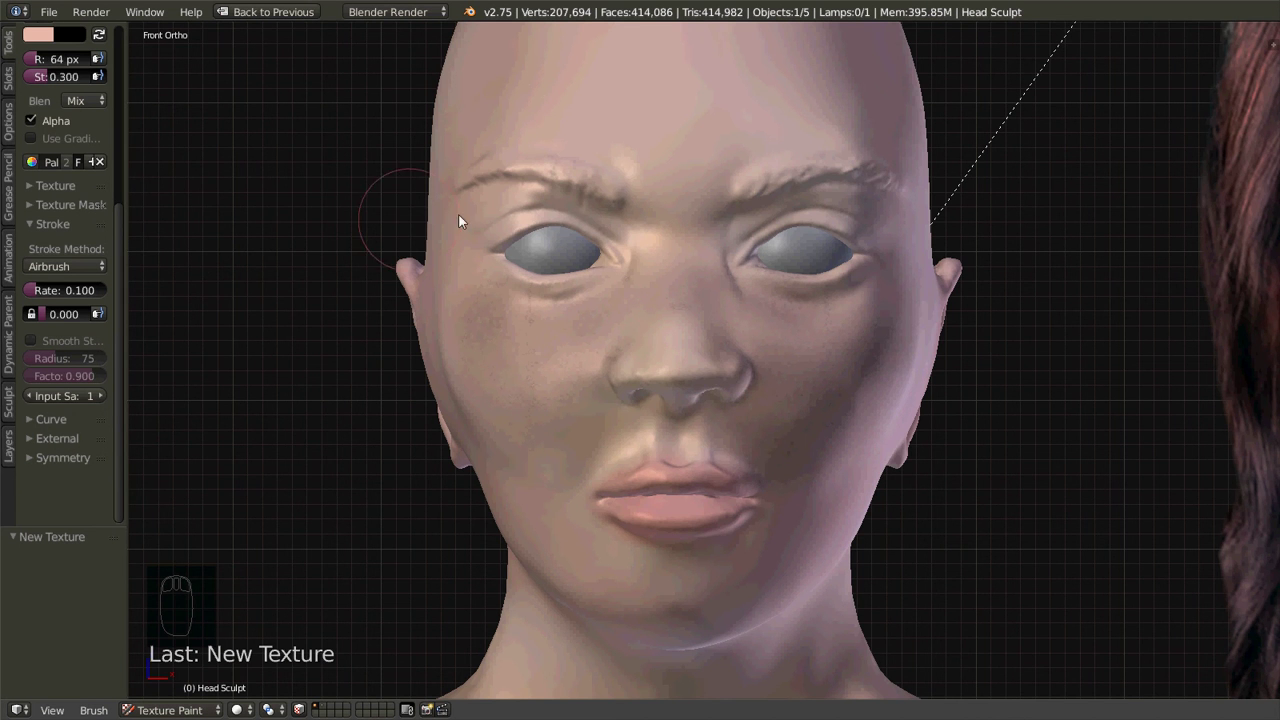
{"action": "scroll", "coordinate": [572, 308], "scroll_direction": "down", "scroll_amount": 4}
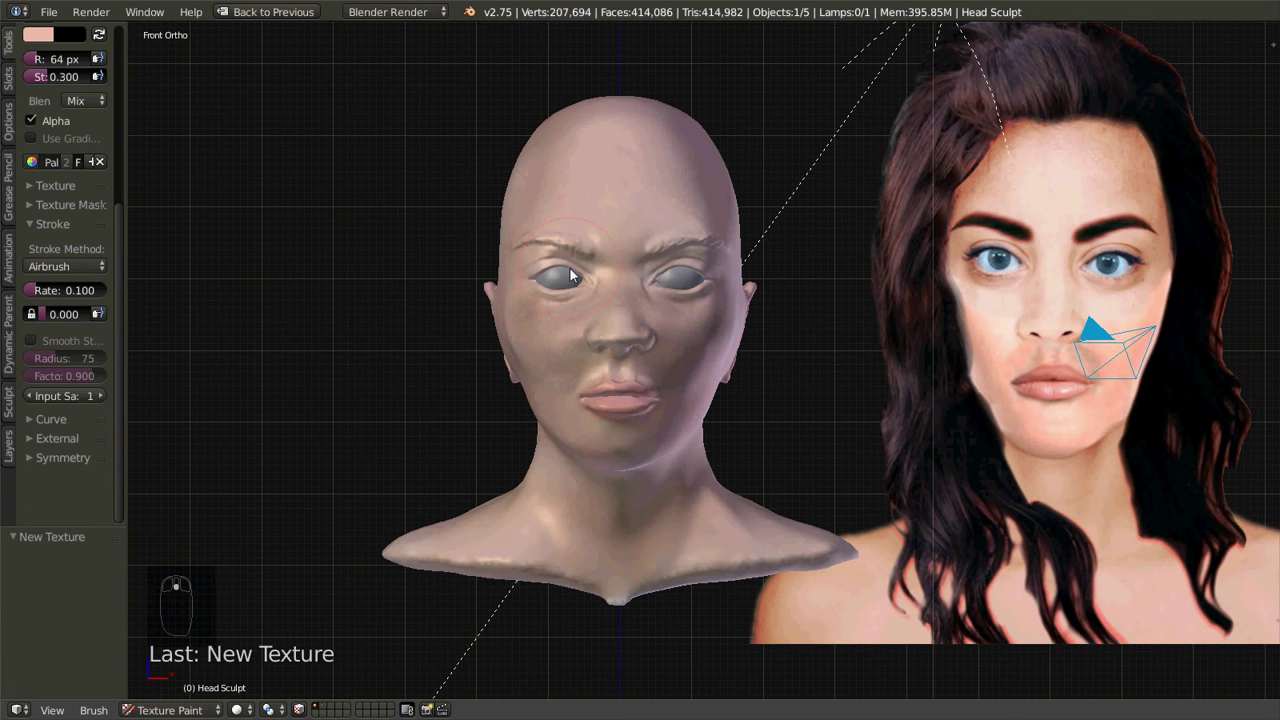
{"action": "key", "text": "ctrl+z"}
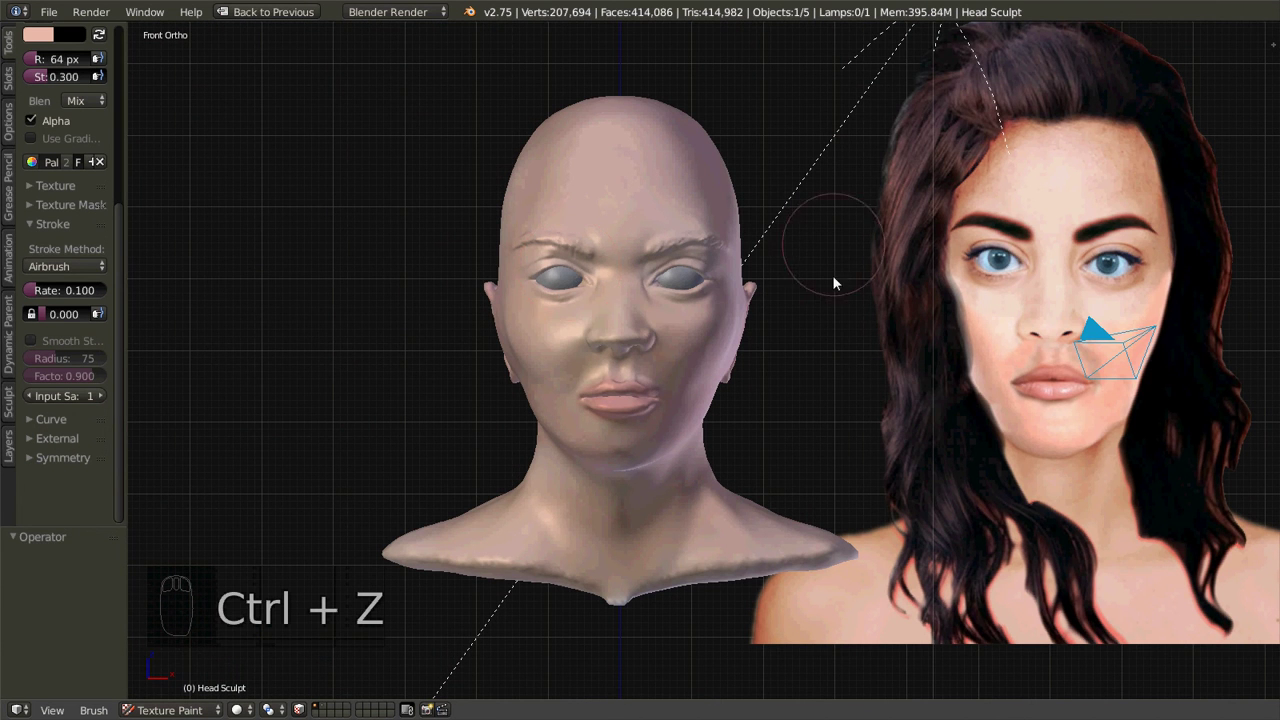
Step: Airbrush the pore texture over the sculpt's nose, cheeks and chin, starting in front view
{"action": "scroll", "coordinate": [662, 317], "scroll_direction": "up", "scroll_amount": 3}
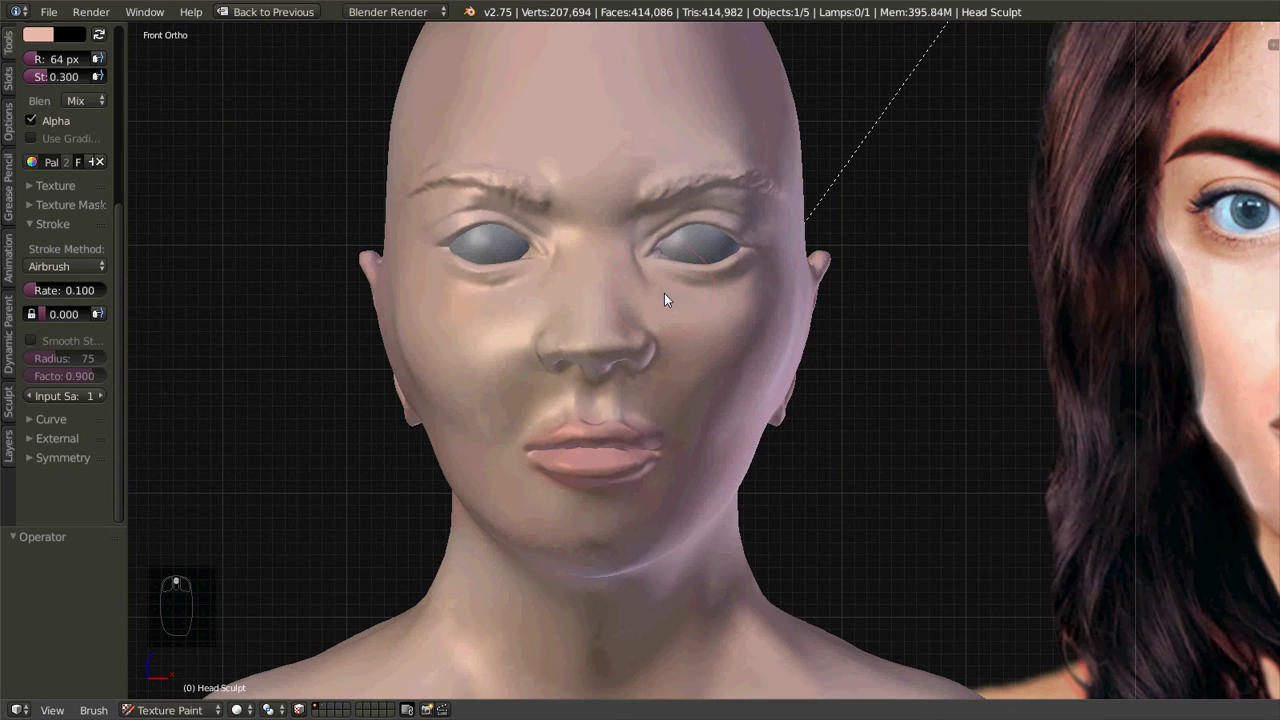
{"action": "left_click_drag", "start_coordinate": [711, 297], "coordinate": [731, 314]}
{"action": "left_click_drag", "start_coordinate": [563, 337], "coordinate": [473, 360]}
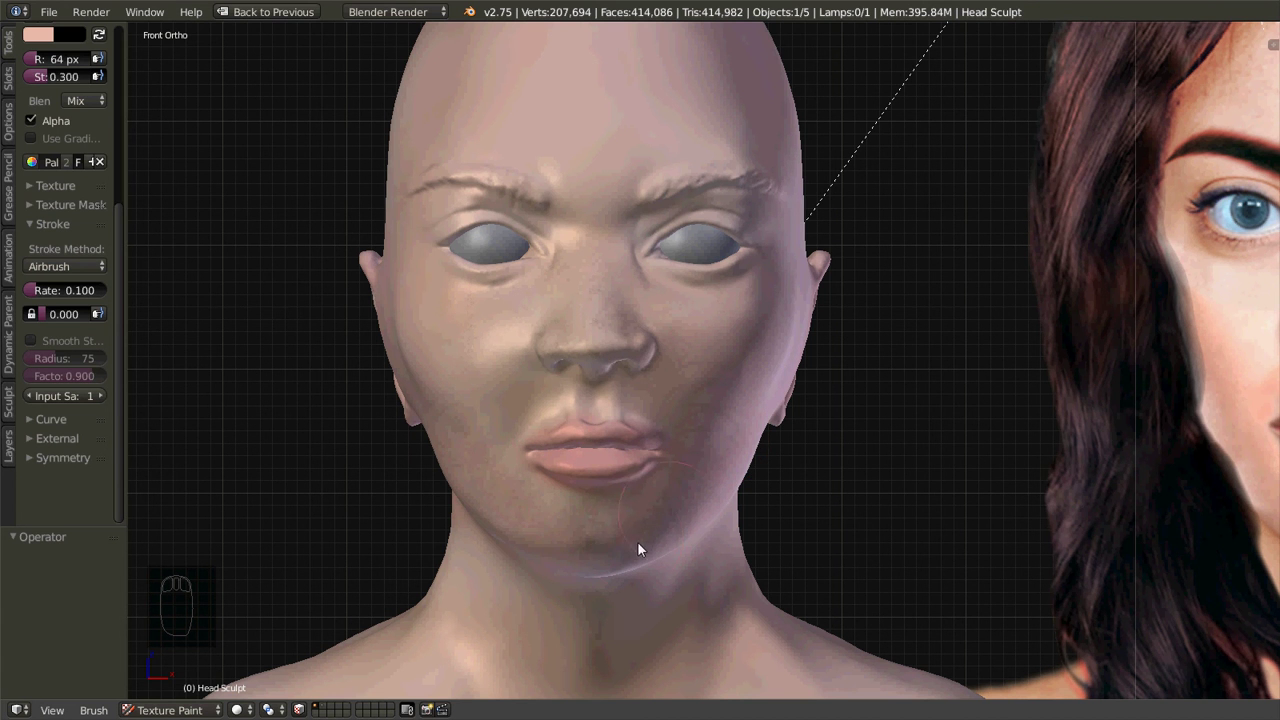
{"action": "middle_click_drag", "start_coordinate": [700, 451], "coordinate": [683, 331]}
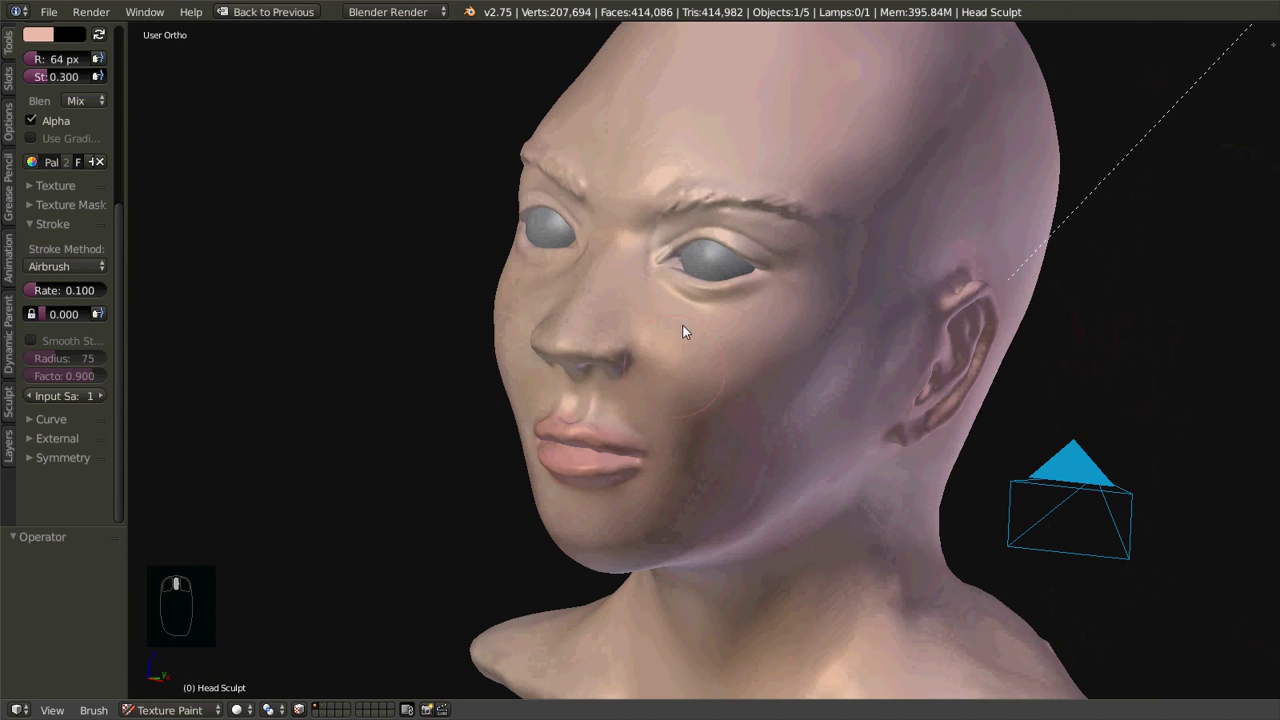
{"action": "left_click_drag", "start_coordinate": [683, 331], "coordinate": [775, 342]}
{"action": "middle_click_drag", "start_coordinate": [580, 297], "coordinate": [633, 330]}
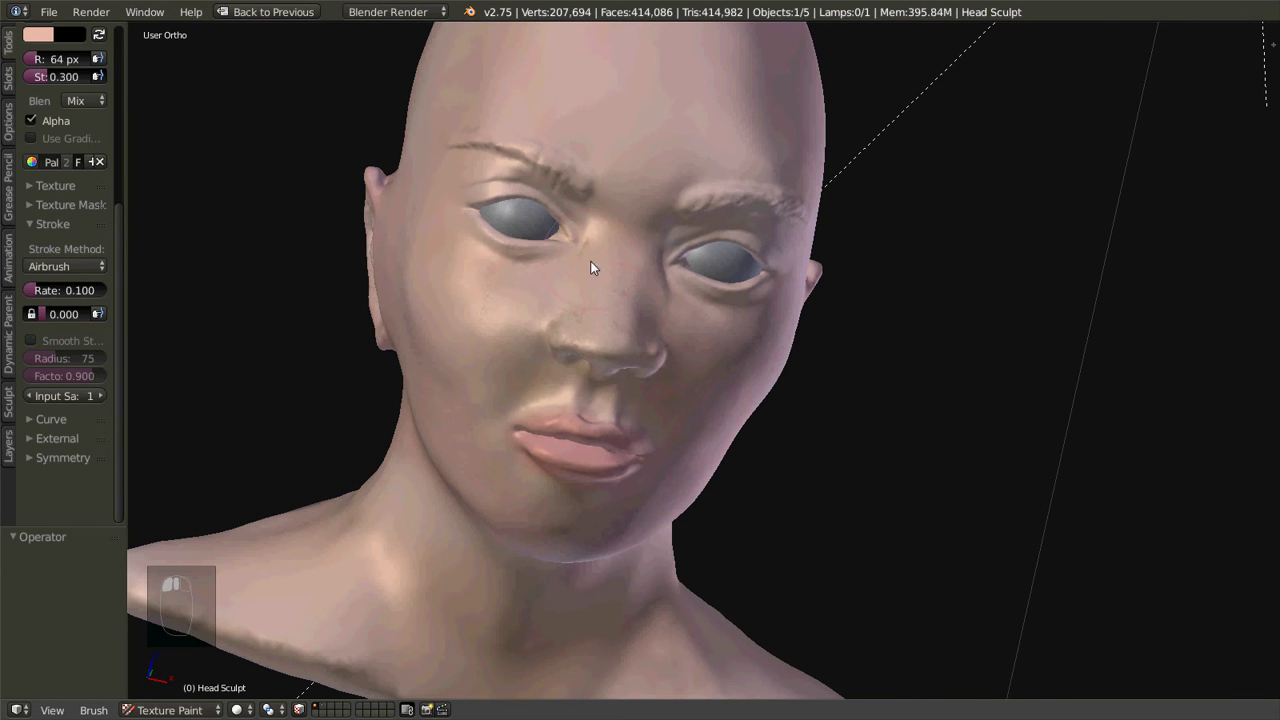
Step: Airbrush the pore texture over both sides of the face, the jaw and the temples from several angles
{"action": "middle_click_drag", "start_coordinate": [433, 246], "coordinate": [469, 257]}
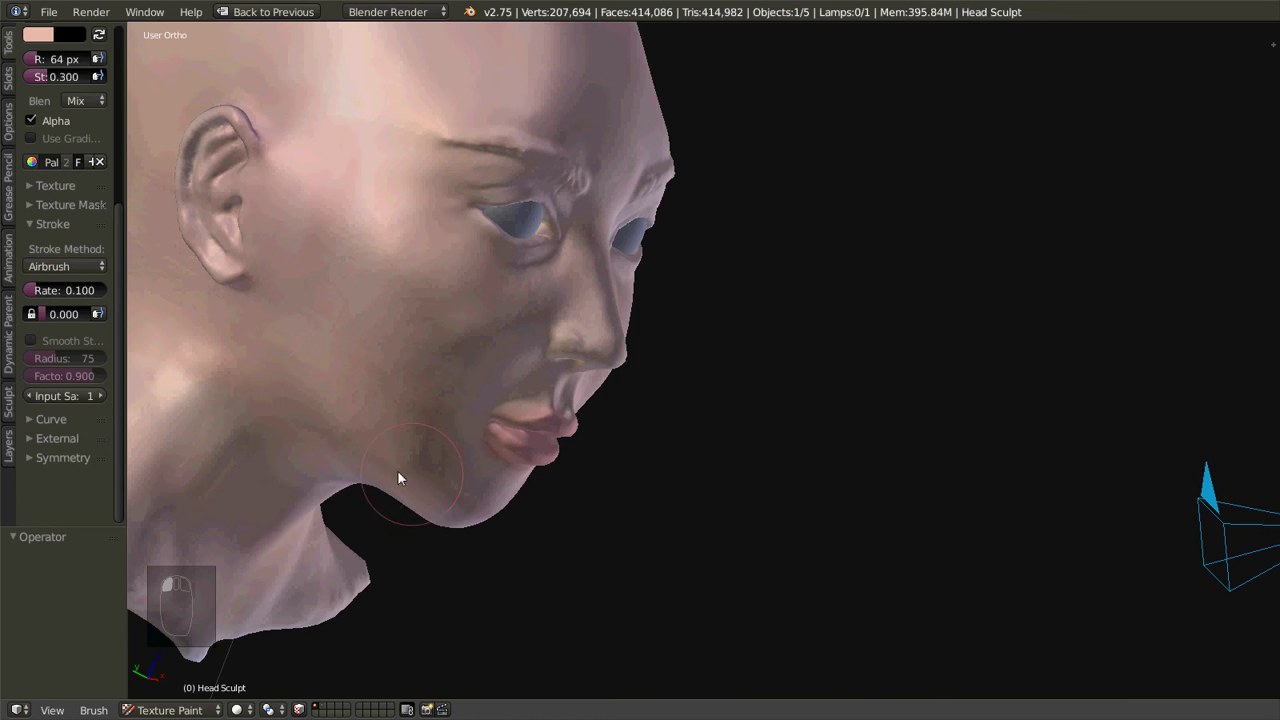
{"action": "middle_click_drag", "start_coordinate": [443, 406], "coordinate": [501, 313]}
{"action": "left_click_drag", "start_coordinate": [501, 308], "coordinate": [598, 325]}
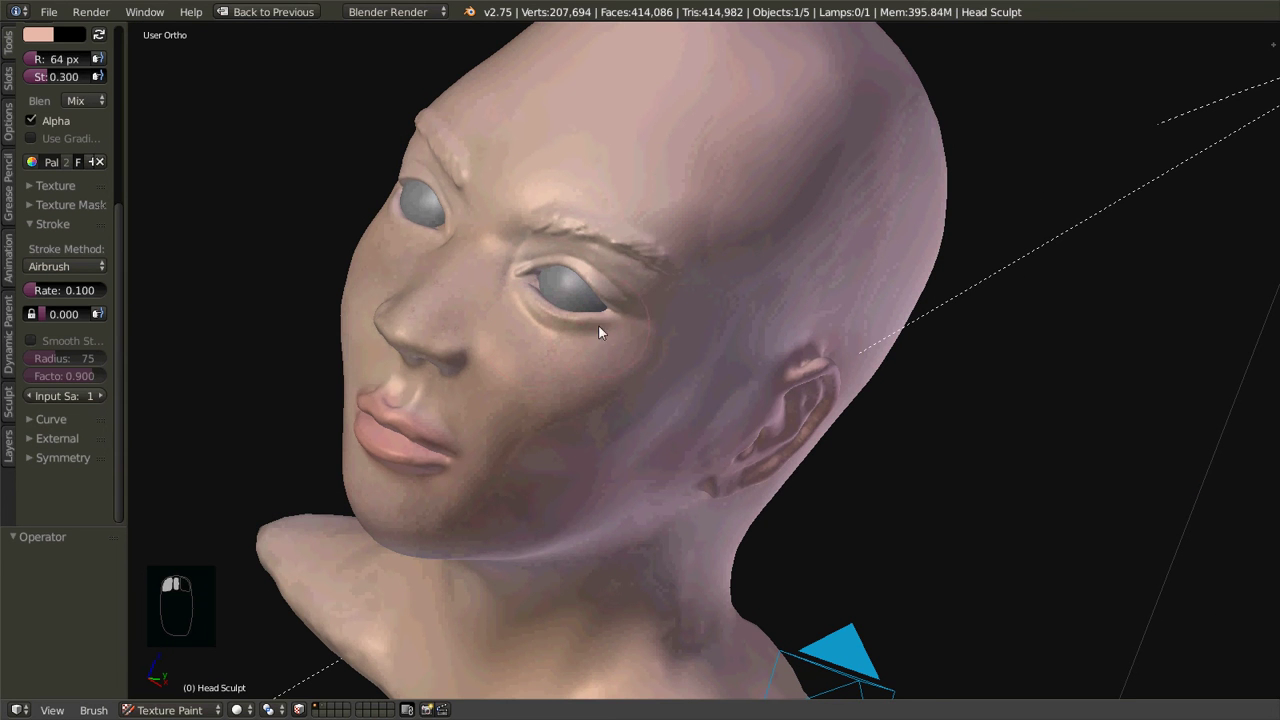
{"action": "left_click_drag", "start_coordinate": [470, 421], "coordinate": [382, 308]}
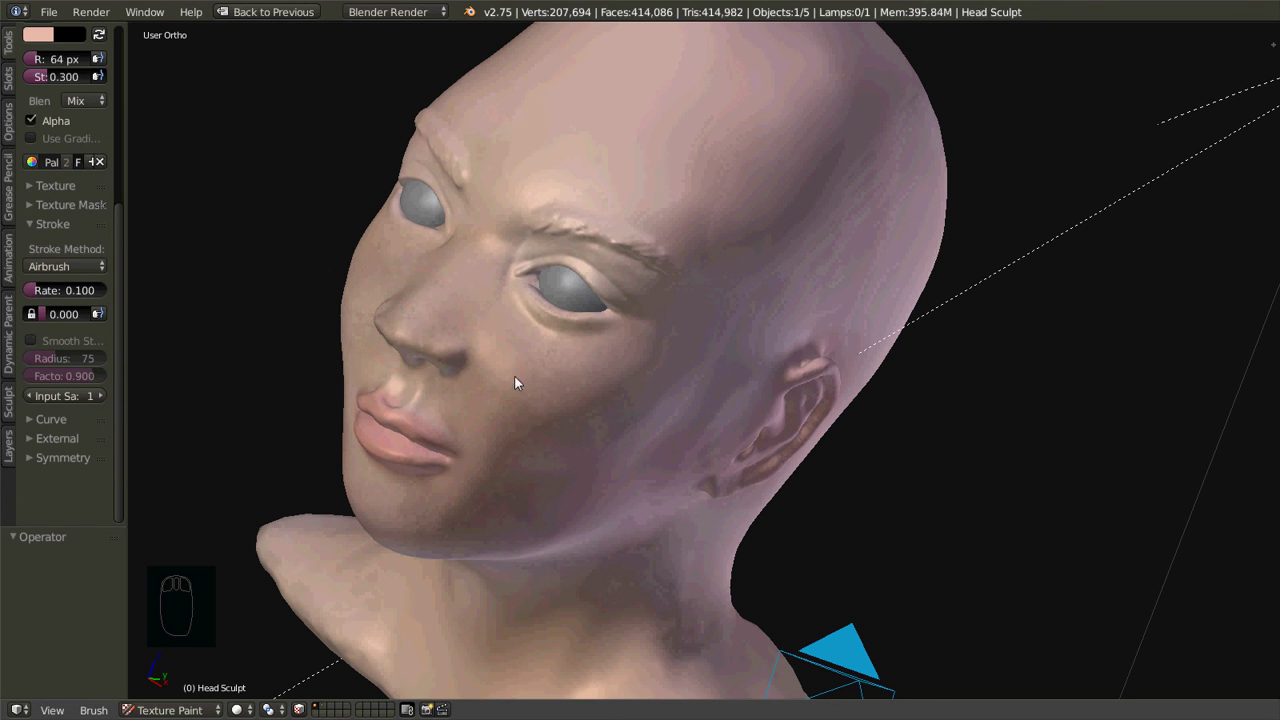
{"action": "middle_click_drag", "start_coordinate": [329, 457], "coordinate": [372, 371]}
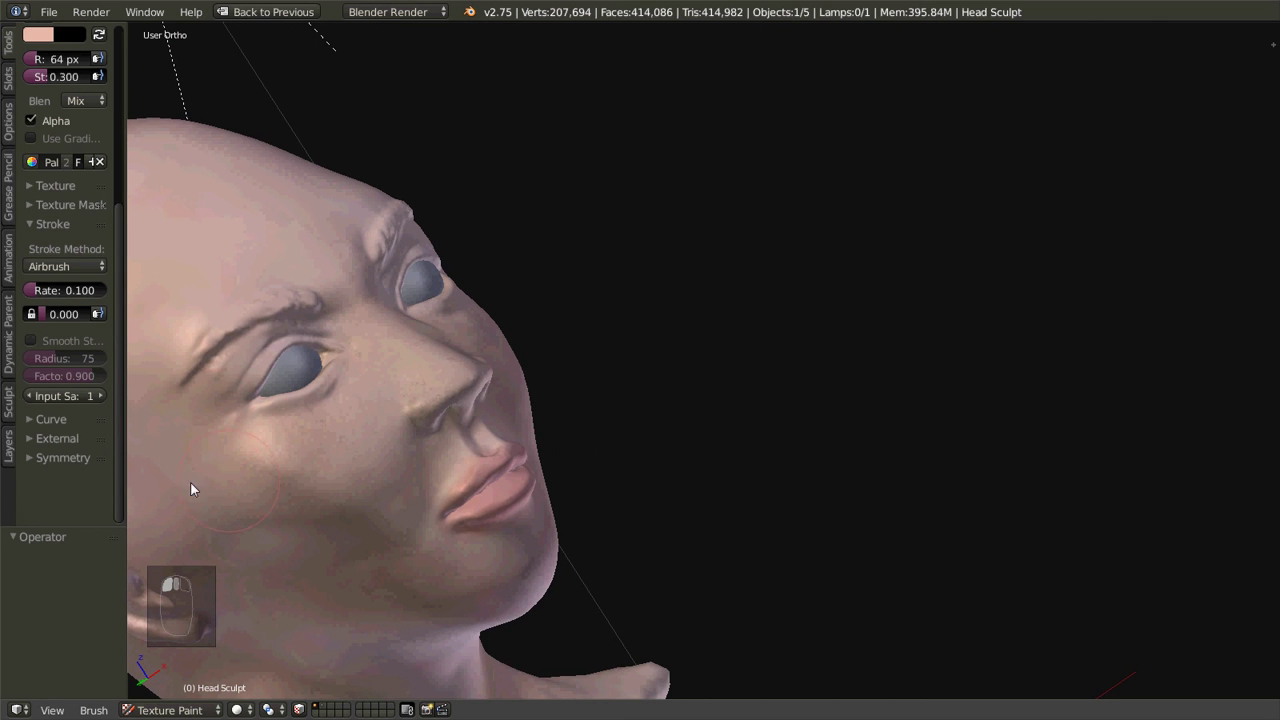
{"action": "middle_click_drag", "start_coordinate": [234, 347], "coordinate": [465, 347], "text": "shift"}
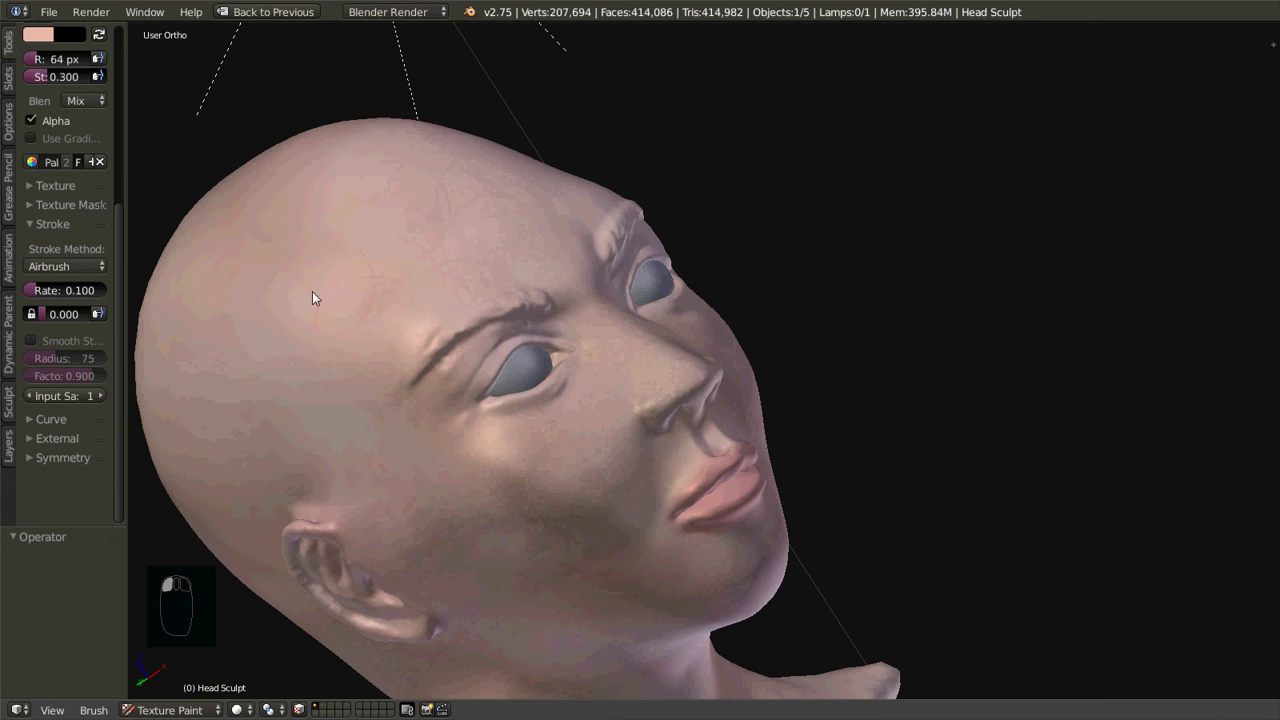
{"action": "middle_click_drag", "start_coordinate": [323, 286], "coordinate": [437, 200]}
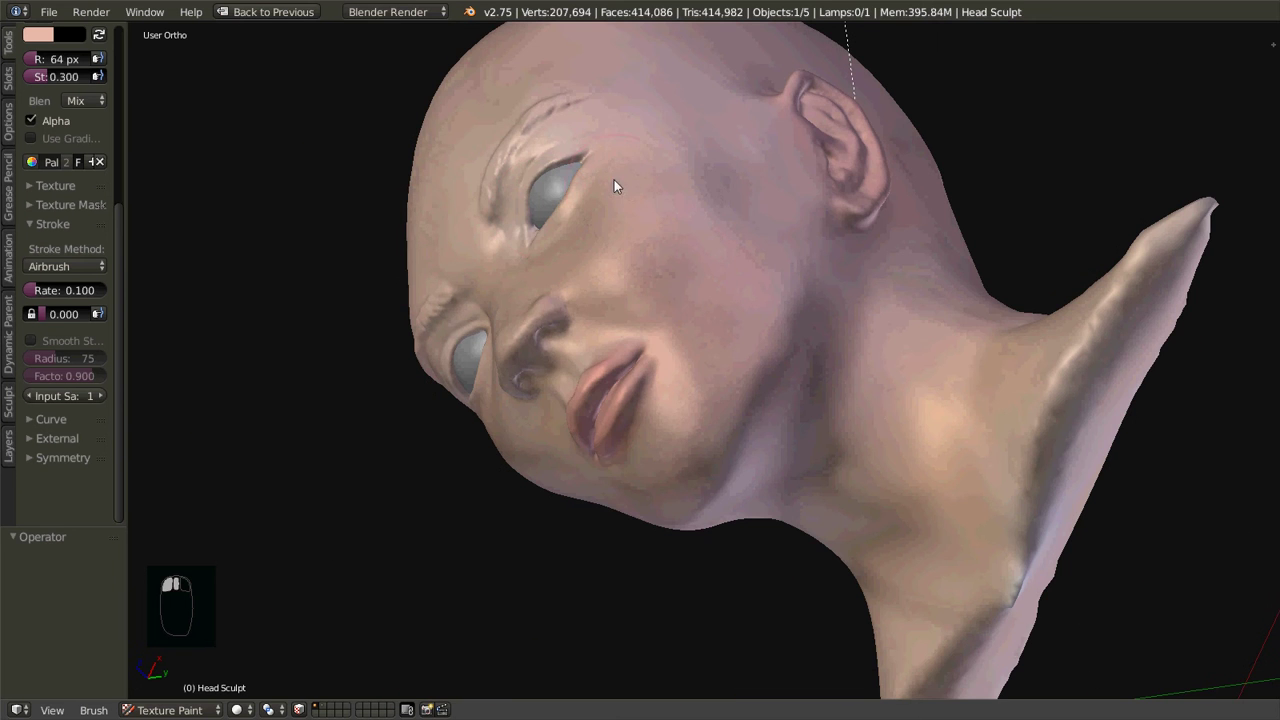
{"action": "middle_click_drag", "start_coordinate": [654, 200], "coordinate": [694, 223]}
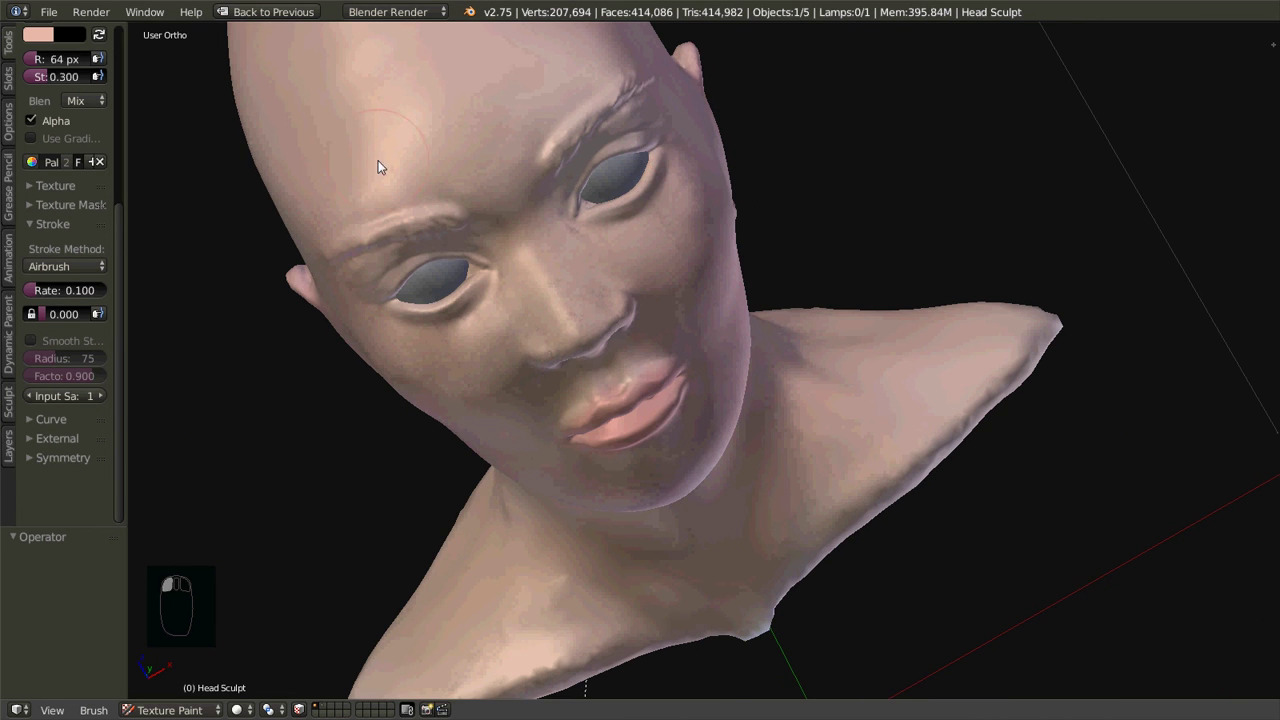
Step: Advance the timeline to frame 9, airbrush the pore texture over the forehead and return to front view
{"action": "scroll", "coordinate": [502, 185], "scroll_direction": "up", "scroll_amount": 6}
{"action": "key", "text": "Right"}
{"action": "key", "text": "Right"}
{"action": "key", "text": "Right"}
{"action": "key", "text": "Right"}
{"action": "key", "text": "Right"}
{"action": "key", "text": "Right"}
{"action": "key", "text": "Right"}
{"action": "key", "text": "Right"}
{"action": "key", "text": "Right"}
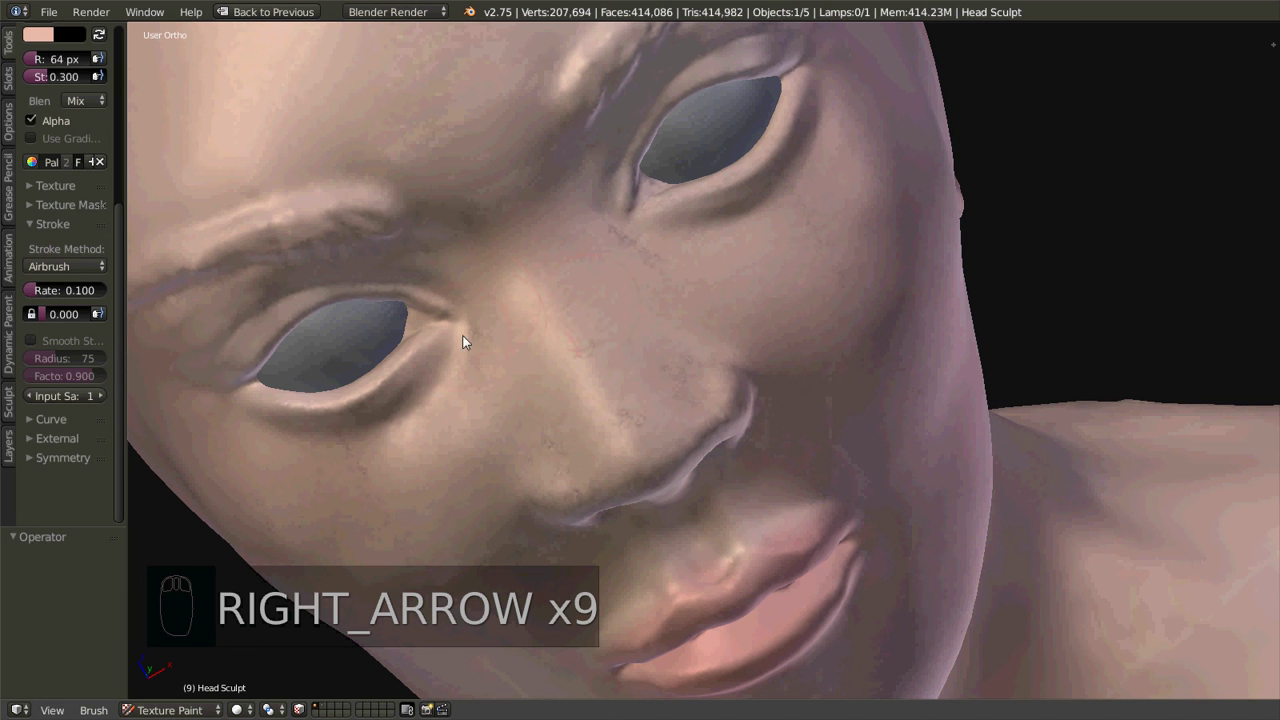
{"action": "scroll", "coordinate": [440, 315], "scroll_direction": "down", "scroll_amount": 6}
{"action": "left_click_drag", "start_coordinate": [416, 200], "coordinate": [484, 153]}
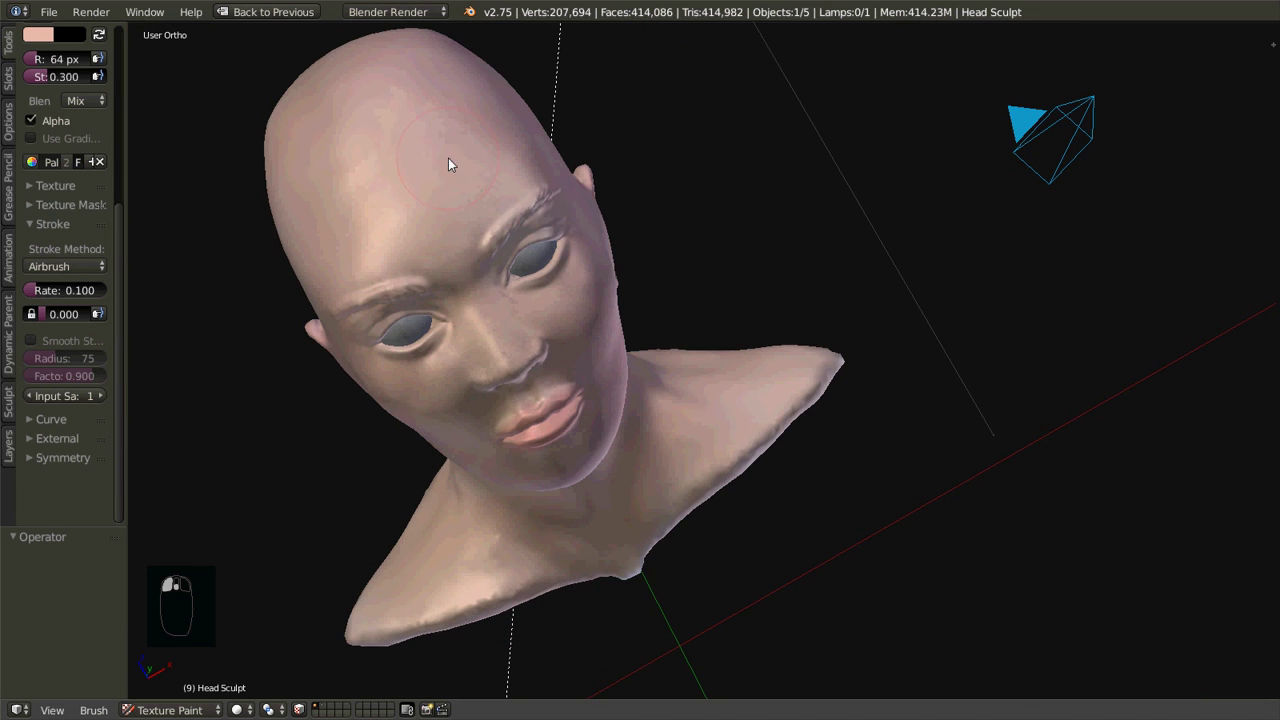
{"action": "left_click_drag", "start_coordinate": [356, 187], "coordinate": [386, 294]}
{"action": "key", "text": "KP_1"}
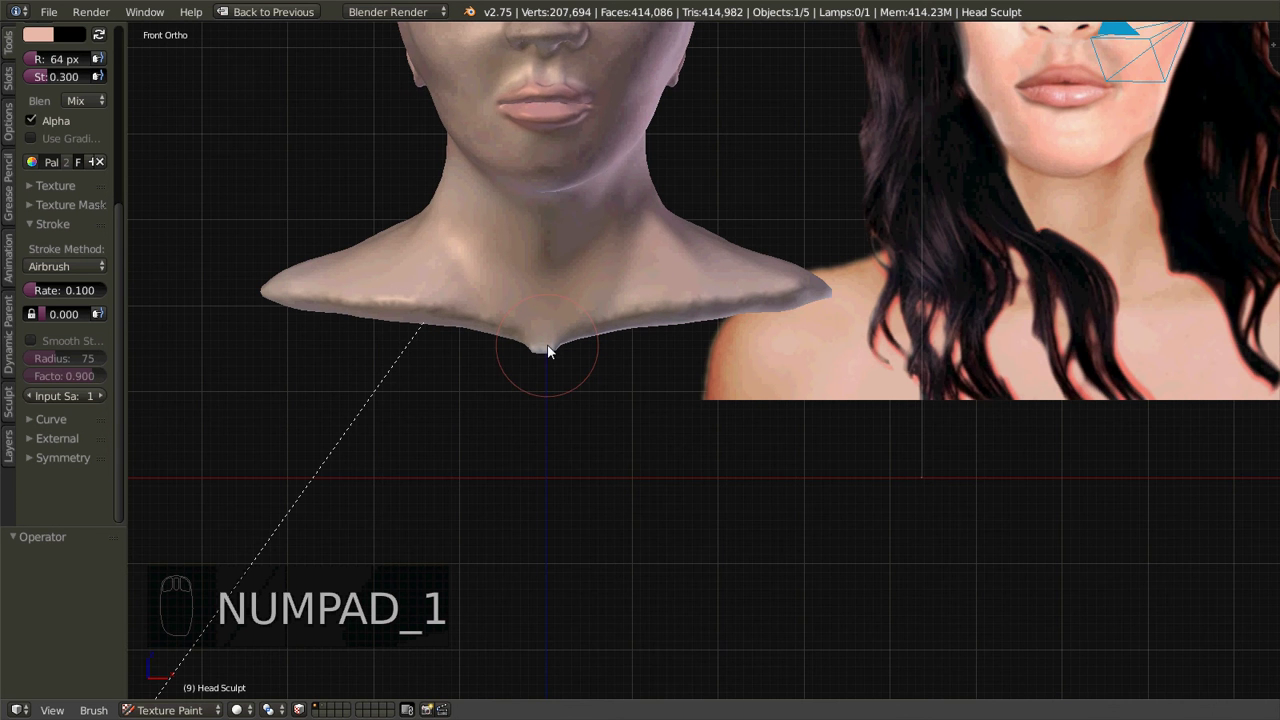
{"action": "scroll", "coordinate": [622, 254], "scroll_direction": "up", "scroll_amount": 5, "text": "shift"}
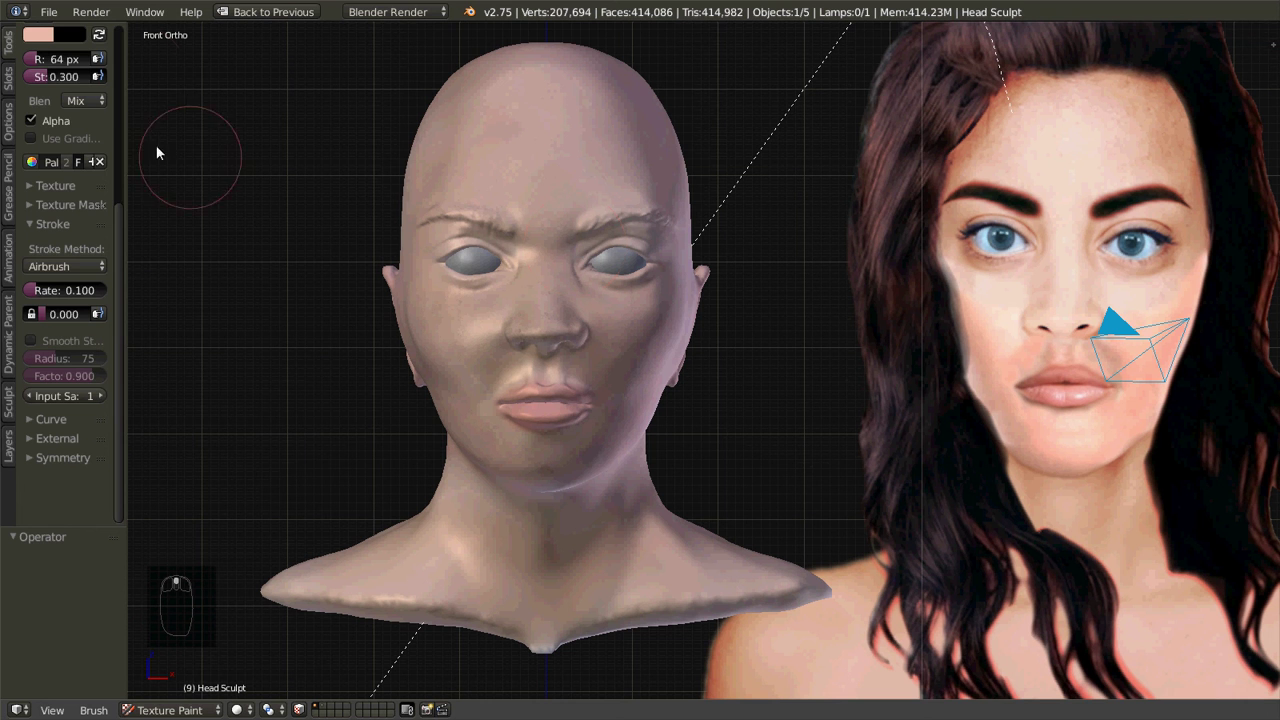
Step: Set the brush to saturated red at strength 0.100 and airbrush pore-textured redness over the cheeks, nose and forehead
{"action": "left_click", "coordinate": [115, 105]}
{"action": "scroll", "coordinate": [118, 100], "scroll_direction": "up", "scroll_amount": 5}
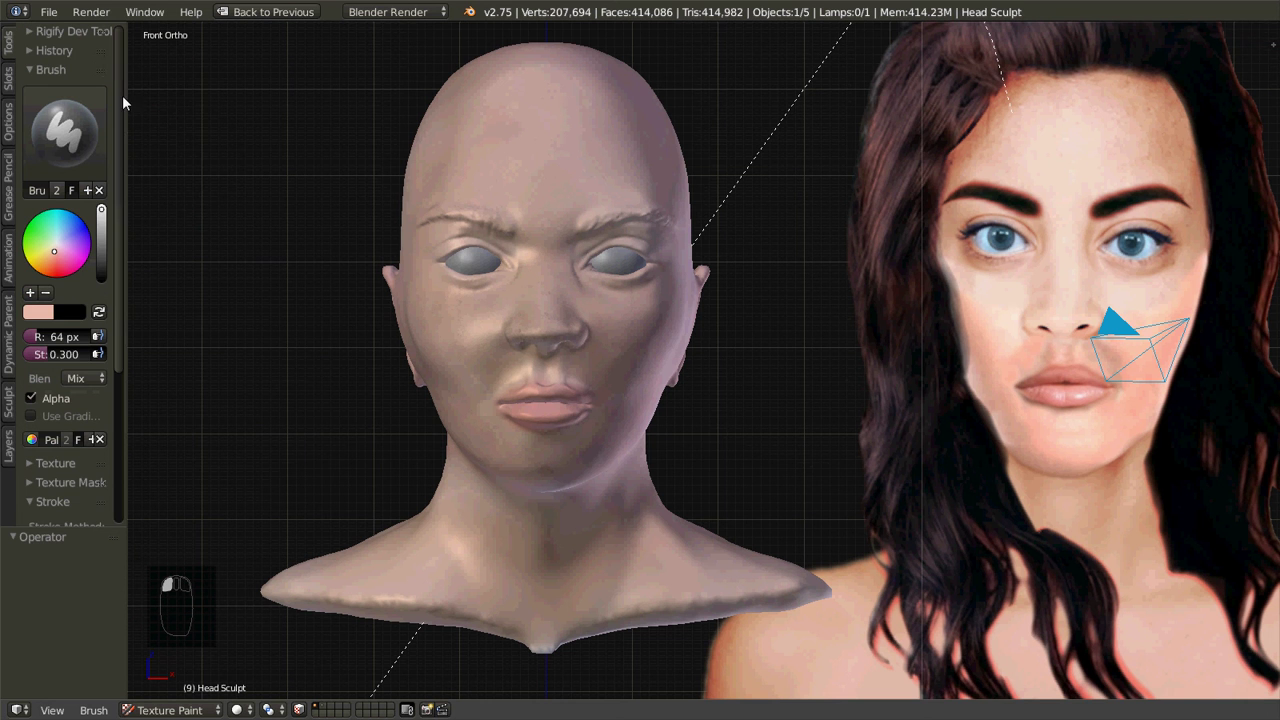
{"action": "left_click", "coordinate": [60, 276]}
{"action": "mouse_move", "coordinate": [58, 355]}
{"action": "left_mouse_down"}
{"action": "mouse_move", "coordinate": [36, 365]}
{"action": "mouse_move", "coordinate": [42, 349]}
{"action": "left_mouse_up"}
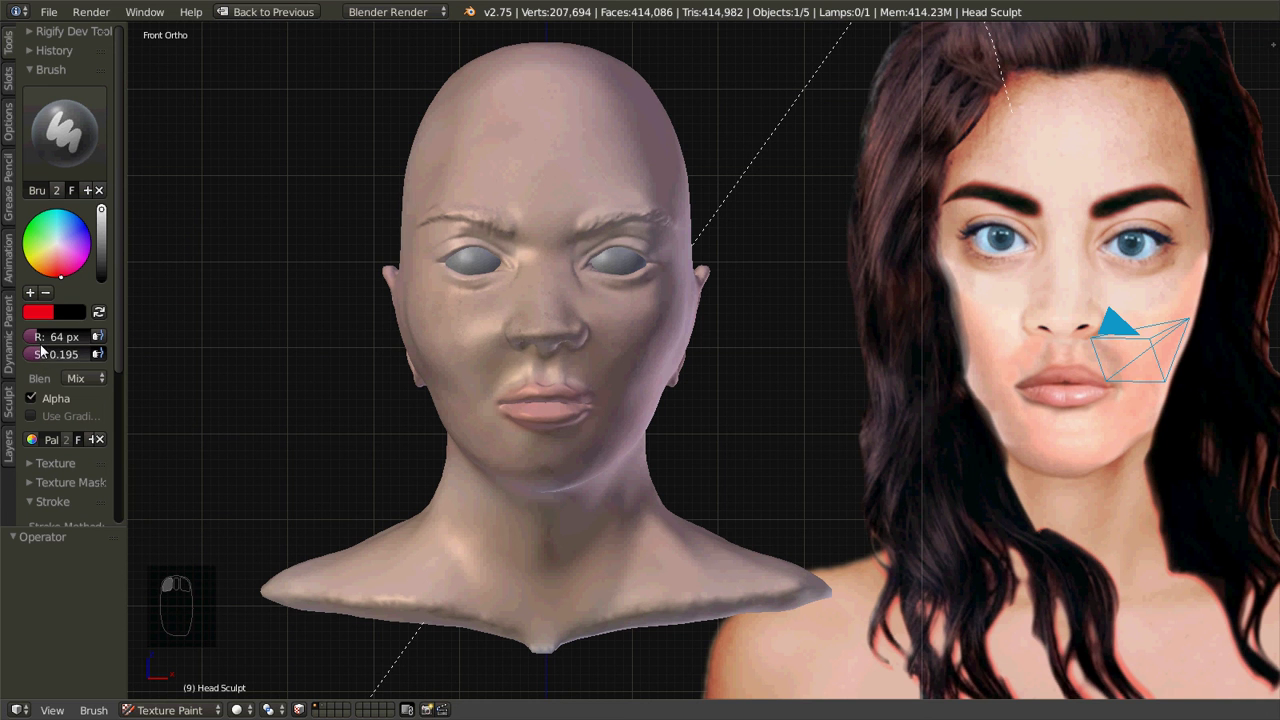
{"action": "left_click", "coordinate": [44, 350]}
{"action": "type", "text": "0.19"}
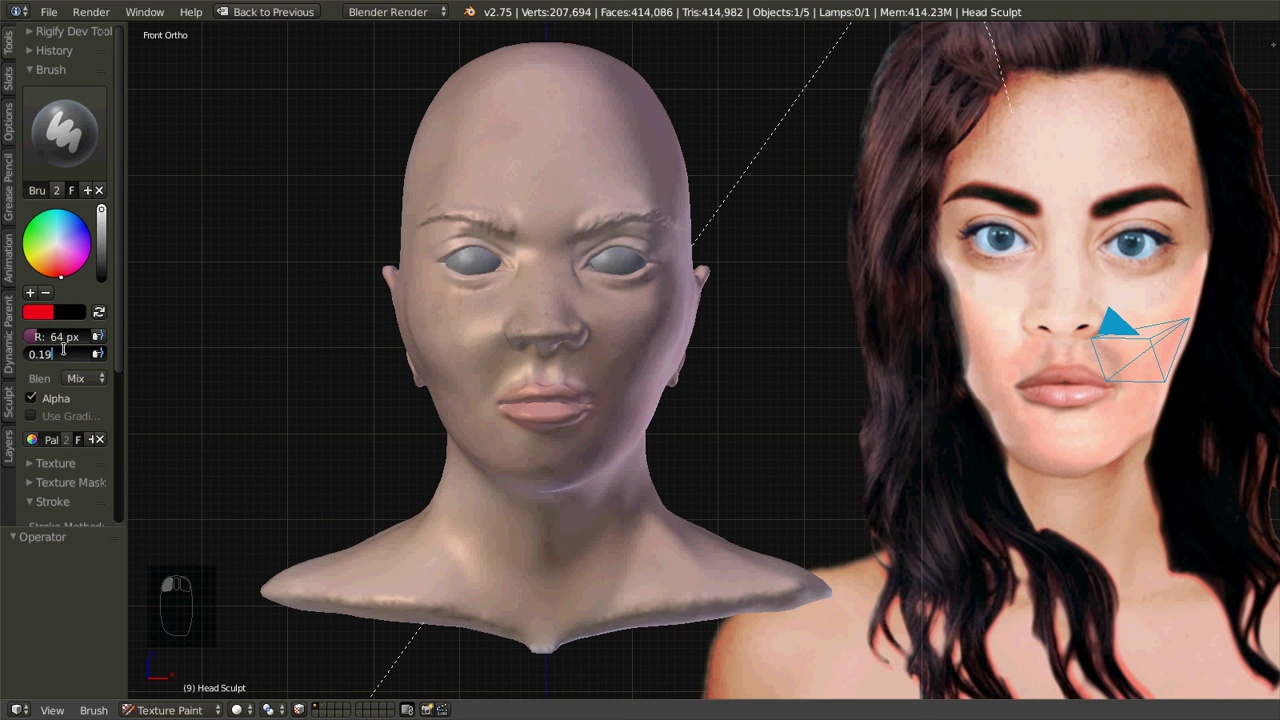
{"action": "key", "text": "BackSpace"}
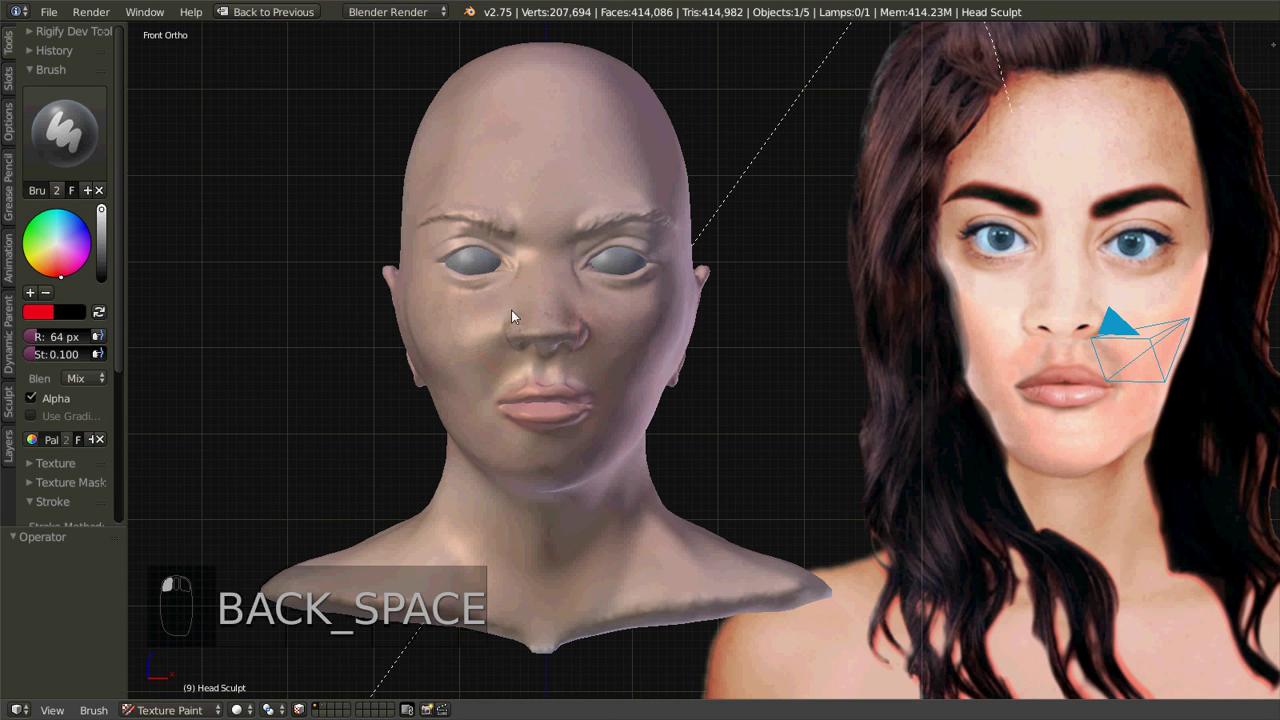
{"action": "left_click_drag", "start_coordinate": [450, 321], "coordinate": [478, 373]}
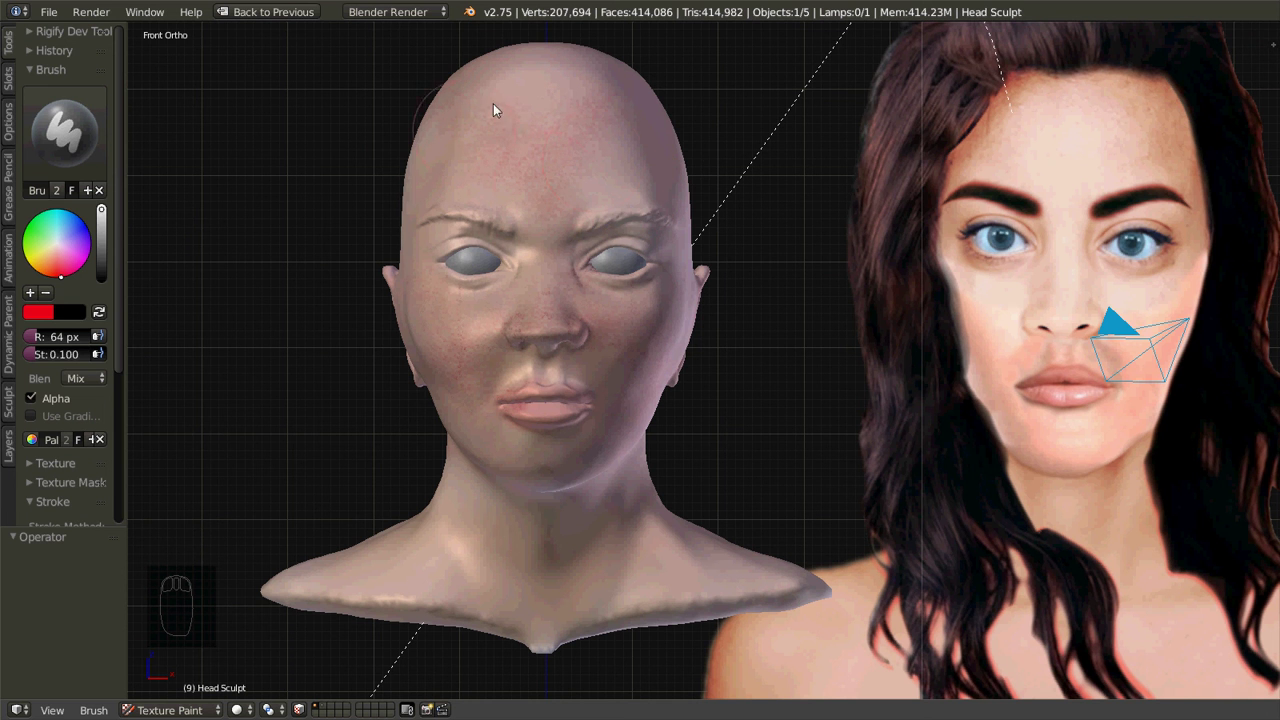
Step: Remove the pore texture from the brush and lightly airbrush pale off-white over the reddened face
{"action": "left_click", "coordinate": [56, 244]}
{"action": "scroll", "coordinate": [125, 319], "scroll_direction": "down", "scroll_amount": 5}
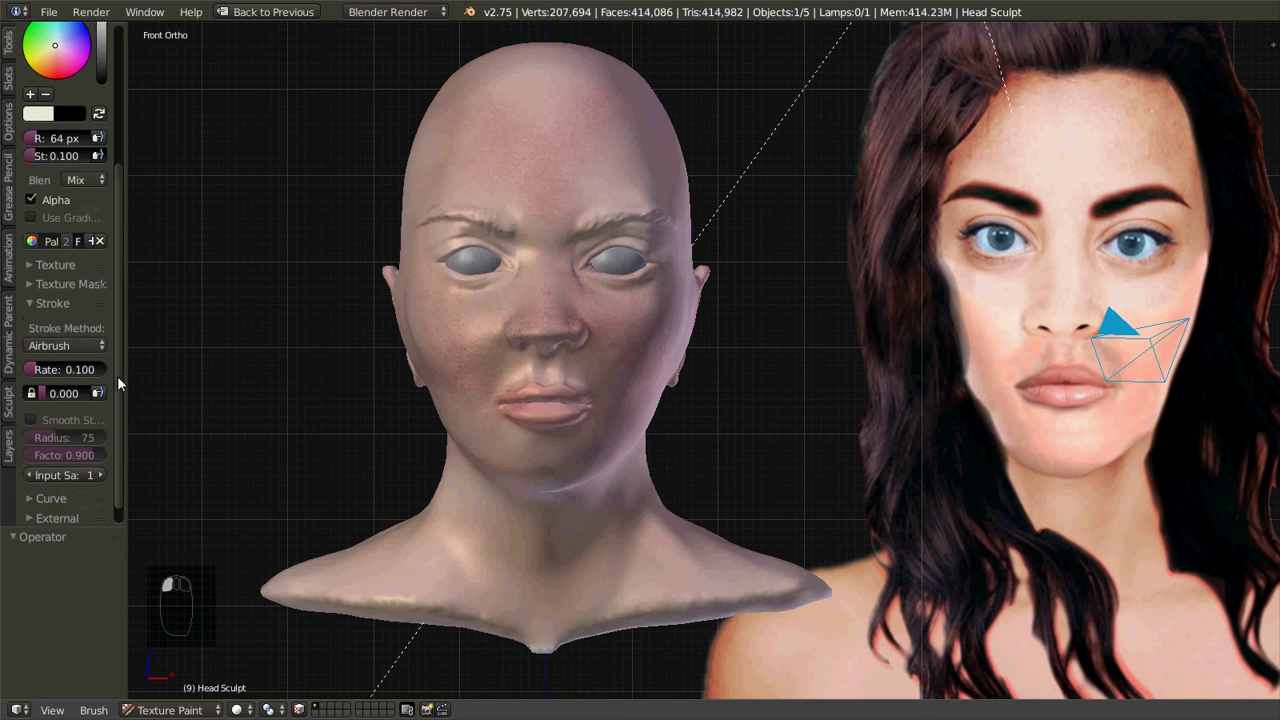
{"action": "left_click", "coordinate": [36, 284]}
{"action": "left_click", "coordinate": [30, 265]}
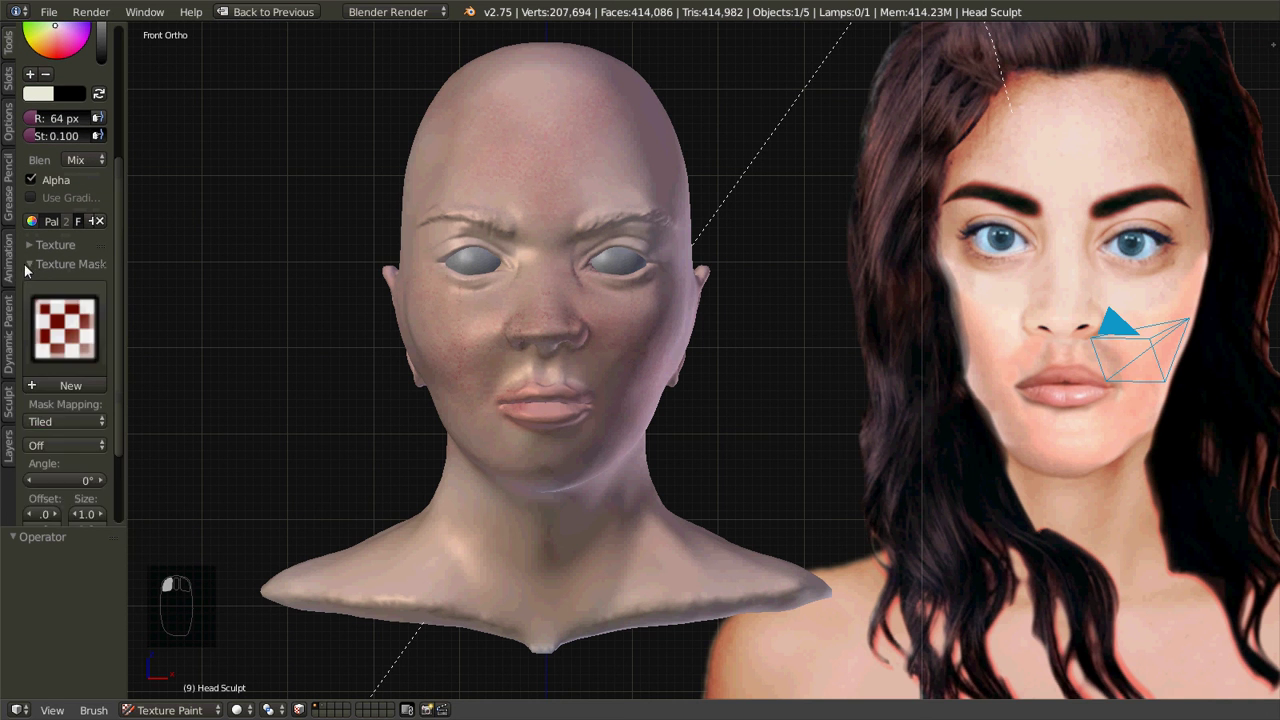
{"action": "left_click", "coordinate": [30, 265]}
{"action": "left_click", "coordinate": [36, 245]}
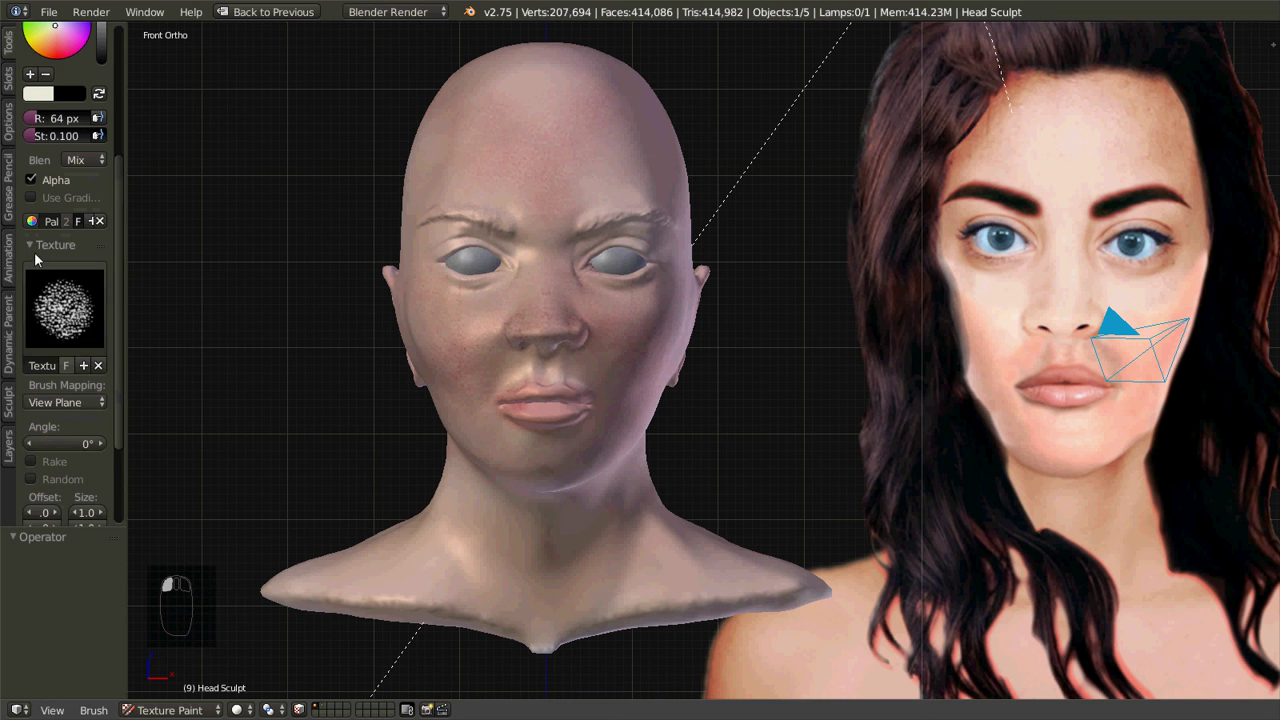
{"action": "left_click", "coordinate": [76, 306]}
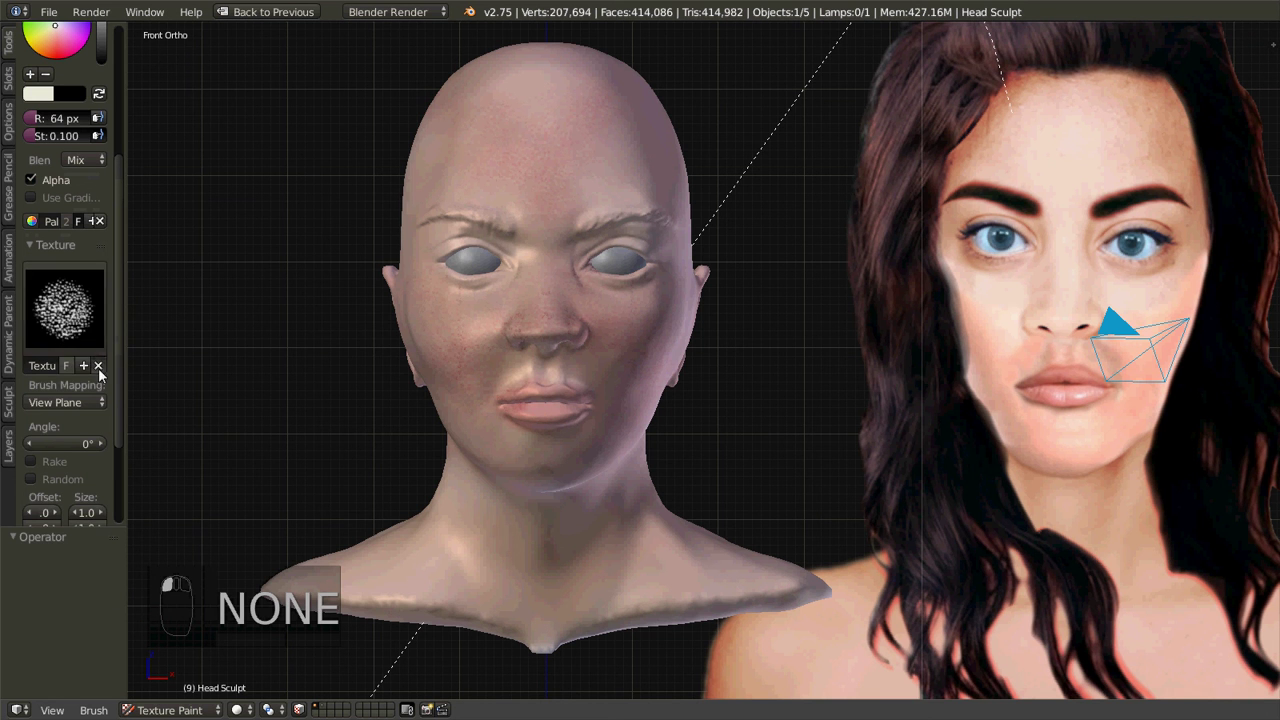
{"action": "left_click", "coordinate": [99, 366]}
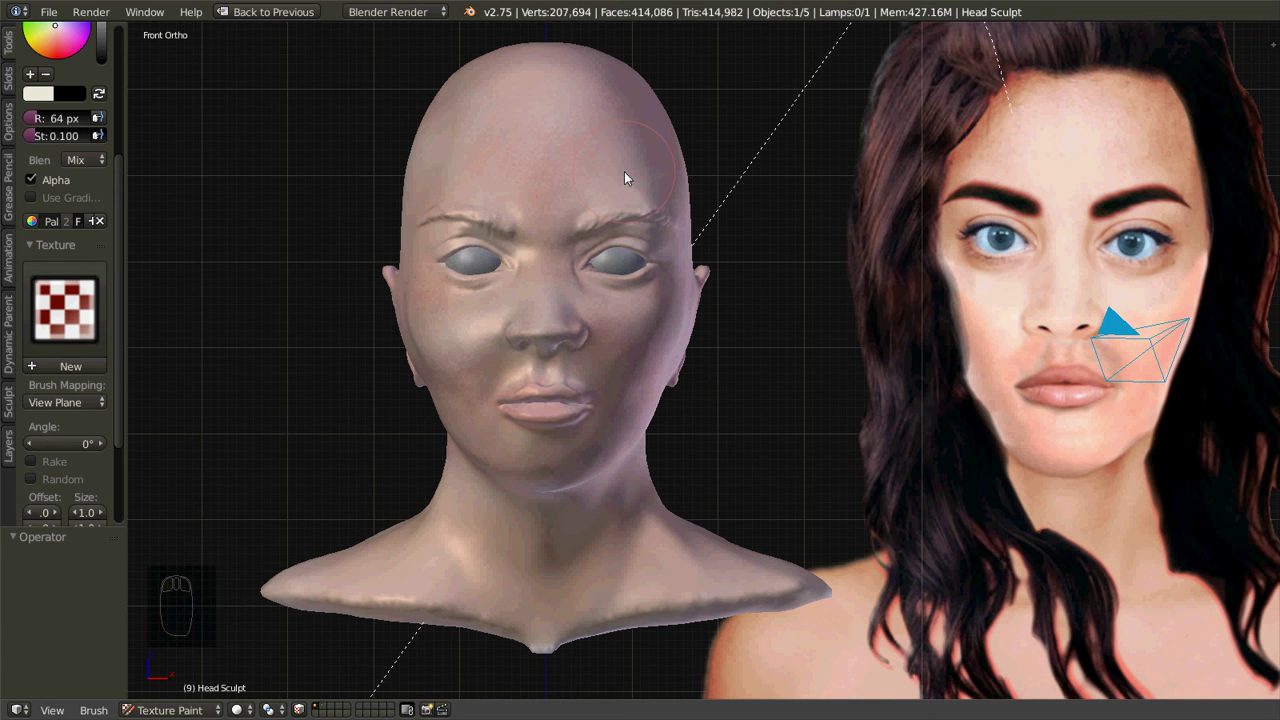
{"action": "middle_click_drag", "start_coordinate": [654, 234], "coordinate": [594, 308]}
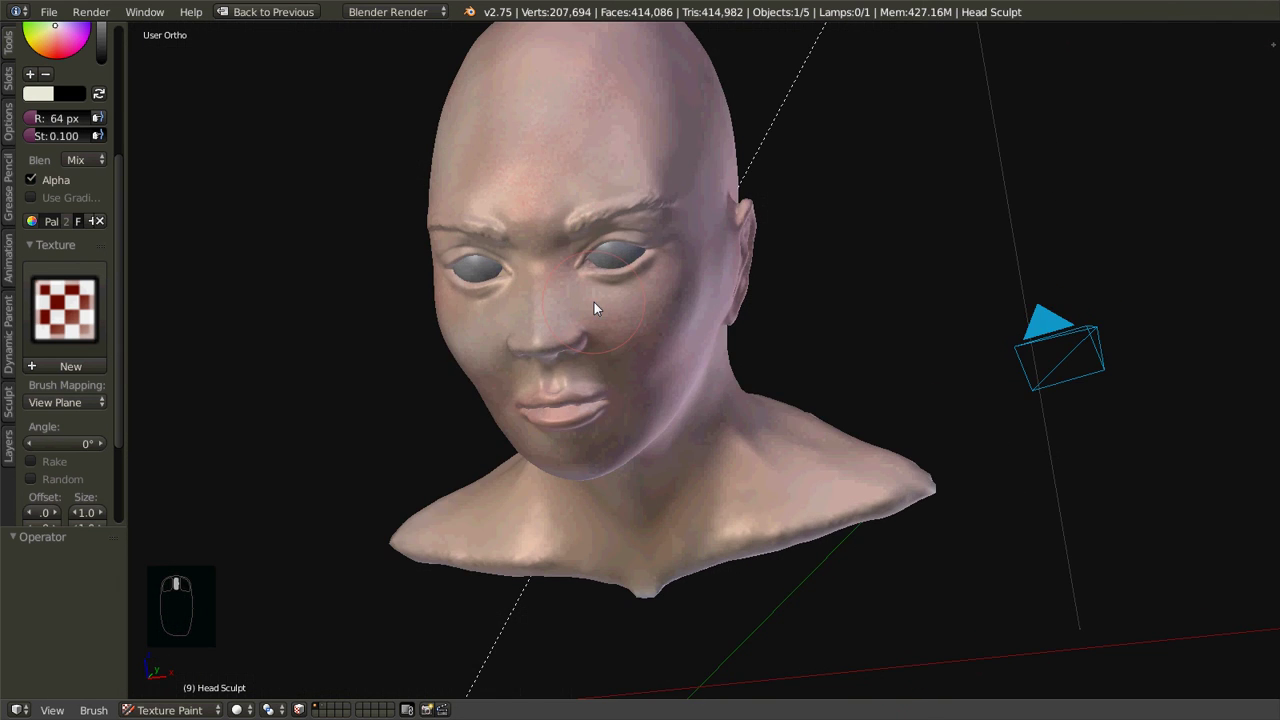